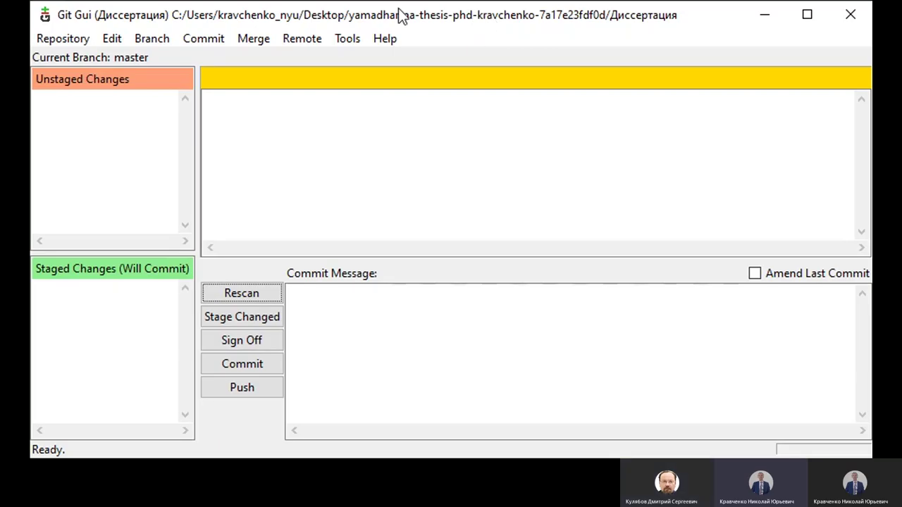
pyautogui.click(201, 40)
pyautogui.moveTo(244, 41)
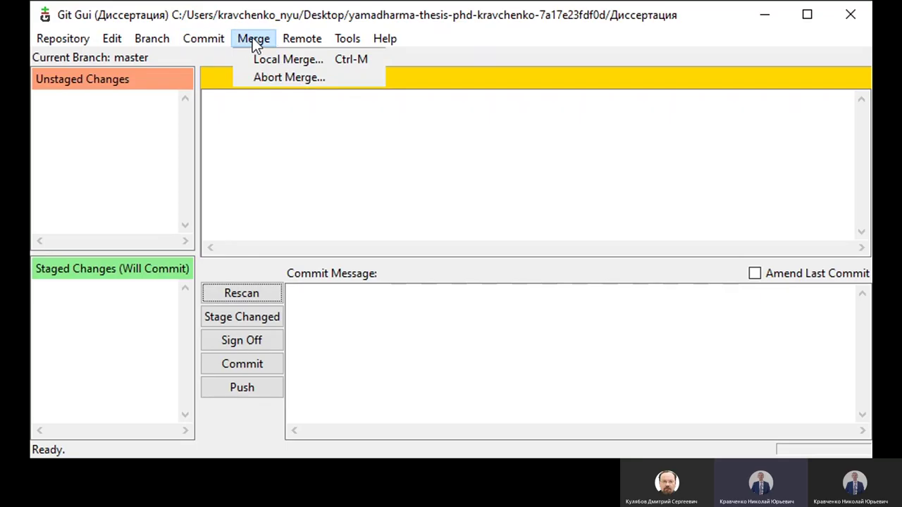
pyautogui.moveTo(66, 41)
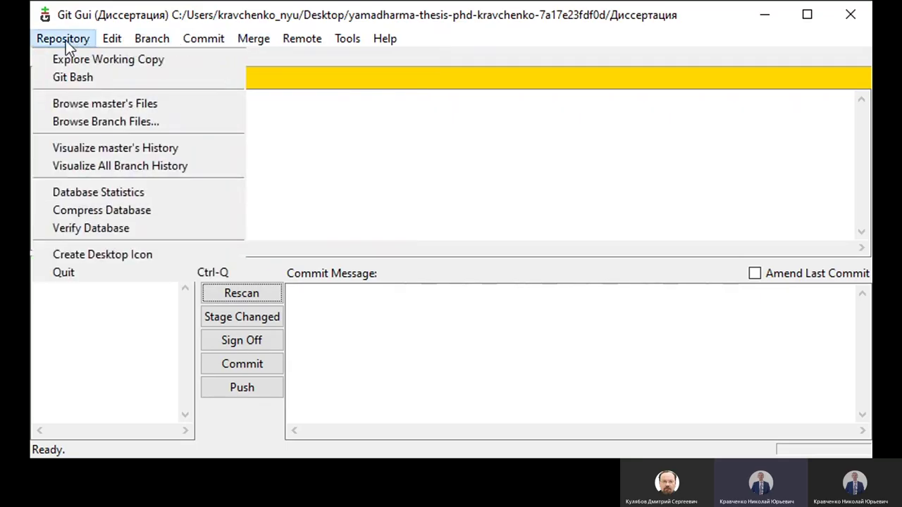
pyautogui.moveTo(311, 41)
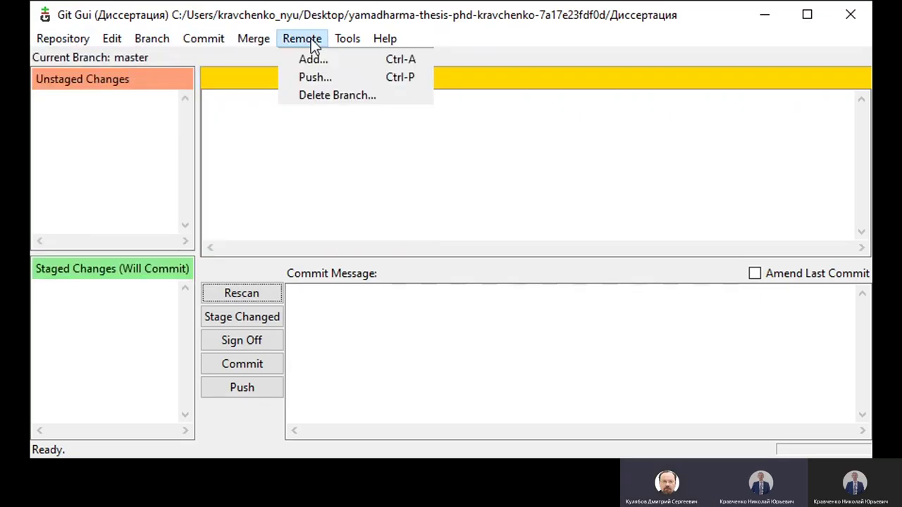
pyautogui.moveTo(177, 41)
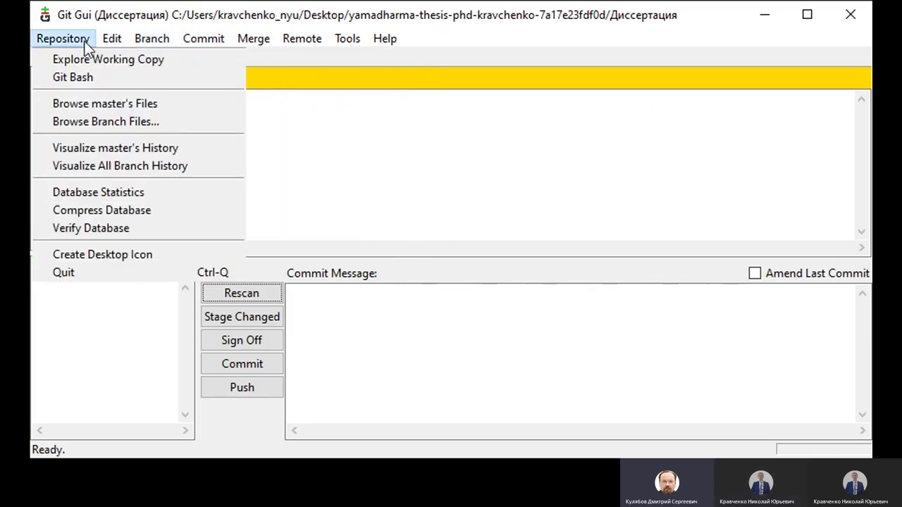
pyautogui.click(89, 80)
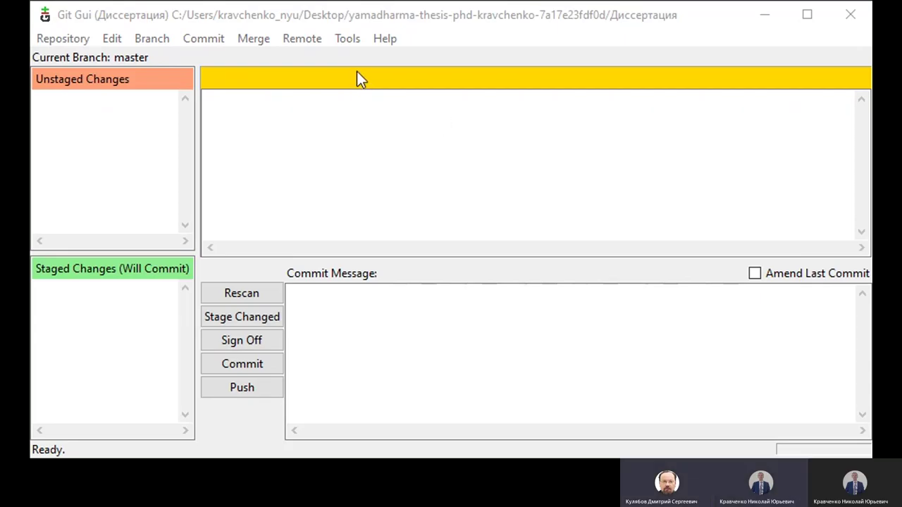
pyautogui.click(673, 74)
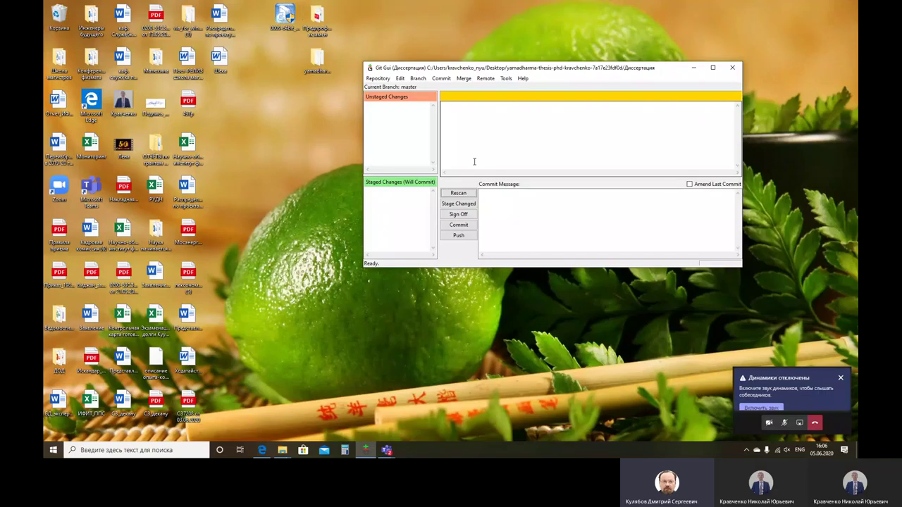
# Step: Open Git Bash for the current repository and move its window clear of the Git Gui window
pyautogui.click(379, 78)
pyautogui.click(396, 98)
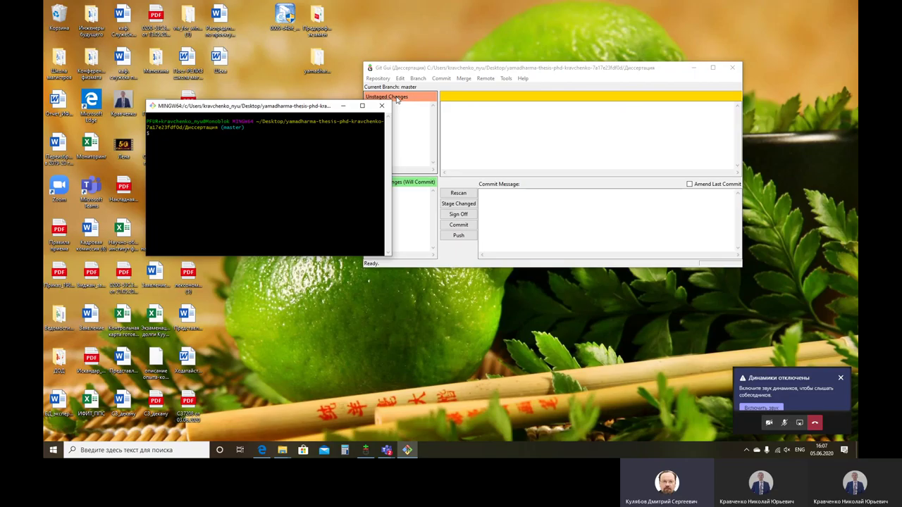
pyautogui.moveTo(261, 108); pyautogui.dragTo(257, 99)
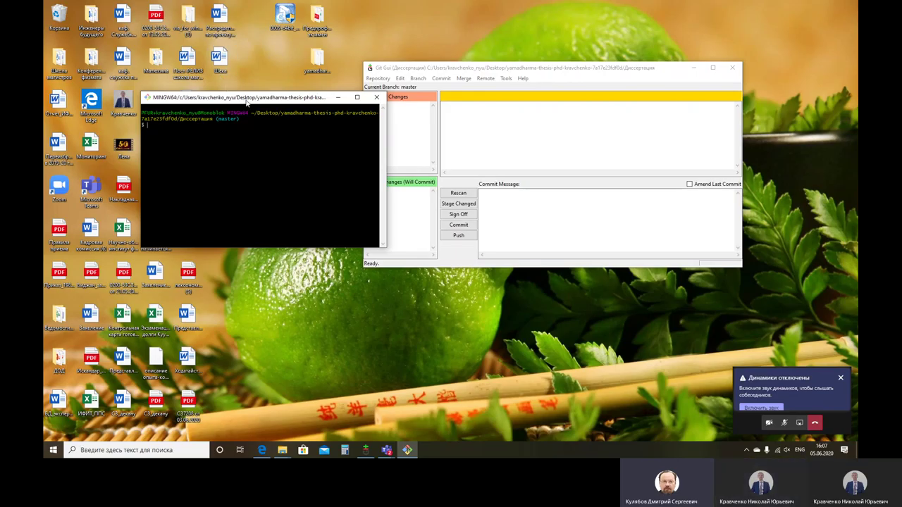
pyautogui.moveTo(247, 102); pyautogui.dragTo(262, 101)
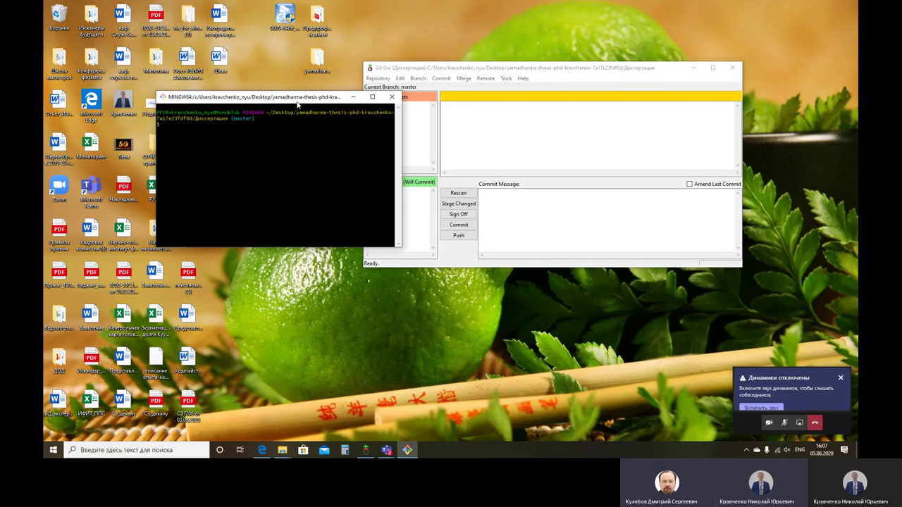
# Step: Open the yamadharma thesis folder from the desktop and move its window beside the Git Bash window
pyautogui.click(319, 59)
pyautogui.doubleClick(319, 59)
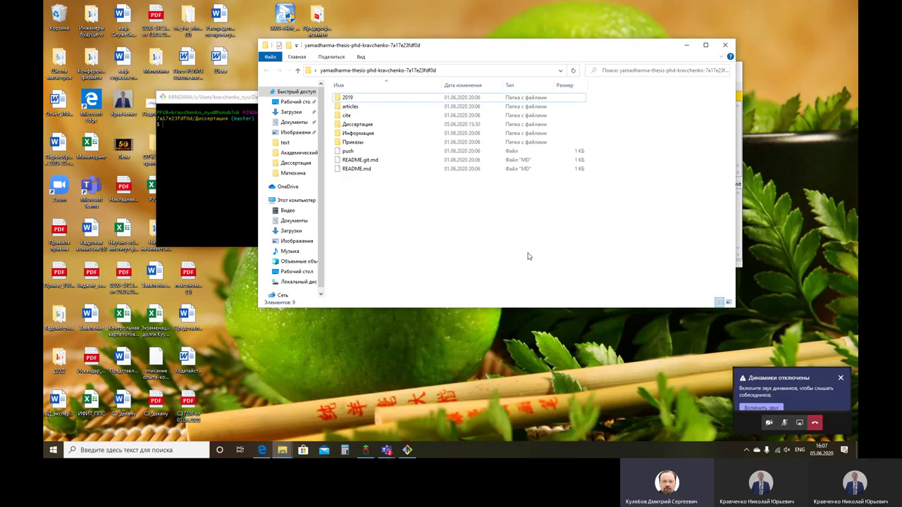
pyautogui.moveTo(485, 49); pyautogui.dragTo(544, 63)
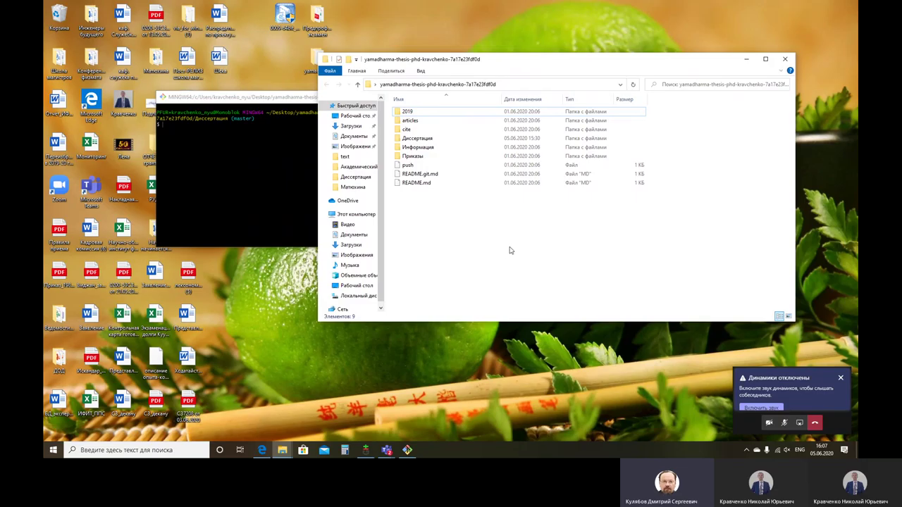
# Step: Try to update the local repository by running "git pull" in Git Bash
pyautogui.click(174, 130)
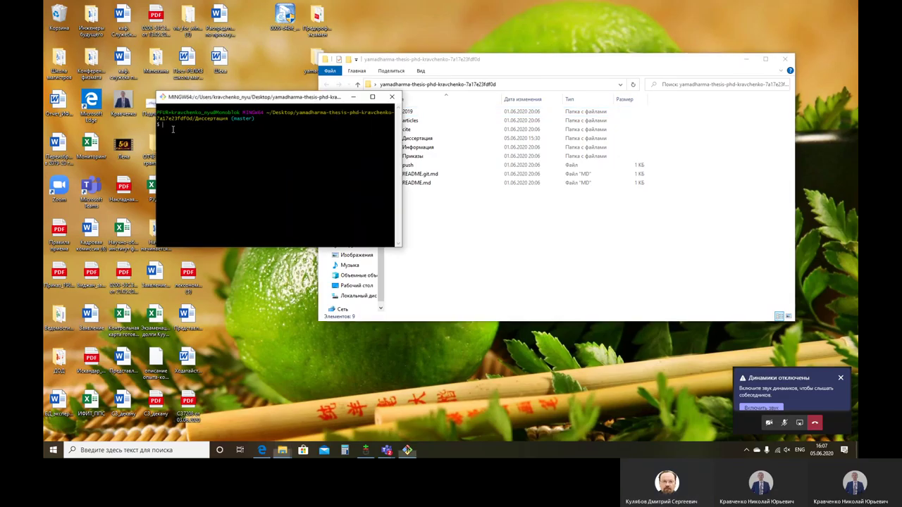
pyautogui.write('git')
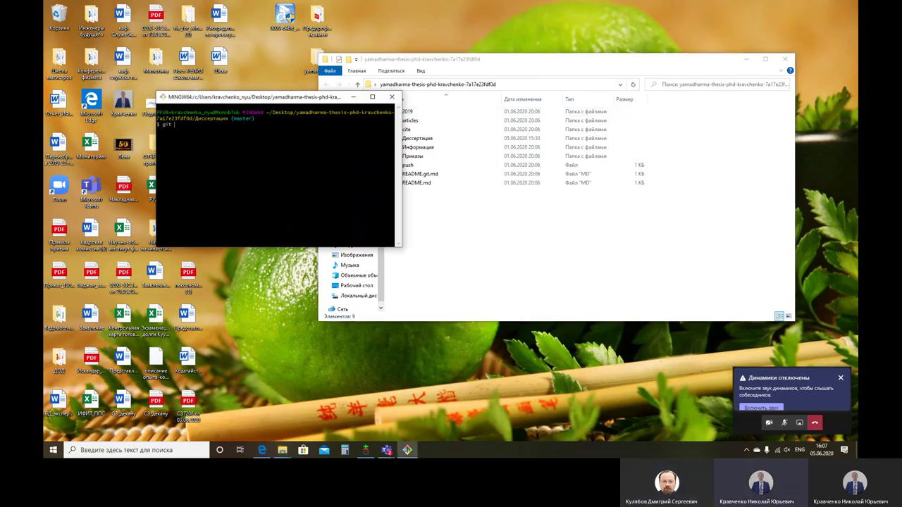
pyautogui.write(' pull')
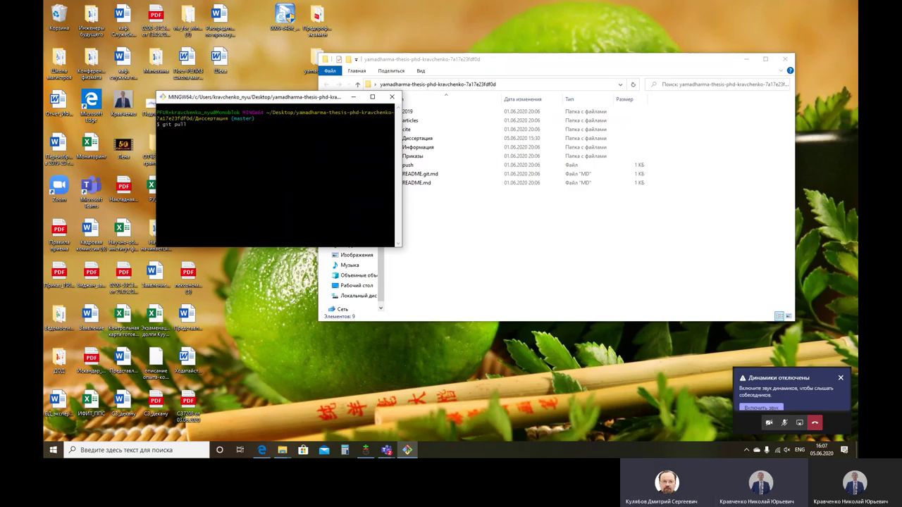
pyautogui.press('Return')
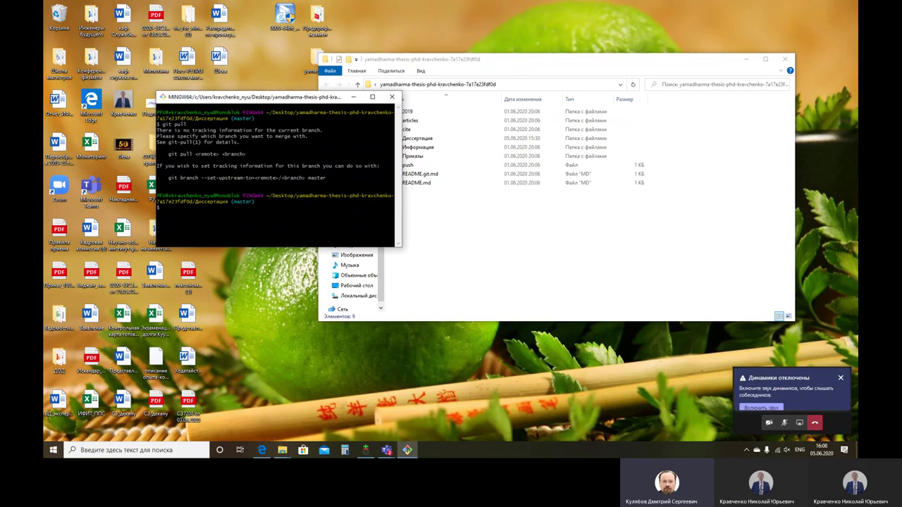
# Step: Go up from the yamadharma thesis folder to the desktop listing and try to delete that folder
pyautogui.moveTo(521, 66); pyautogui.dragTo(550, 65)
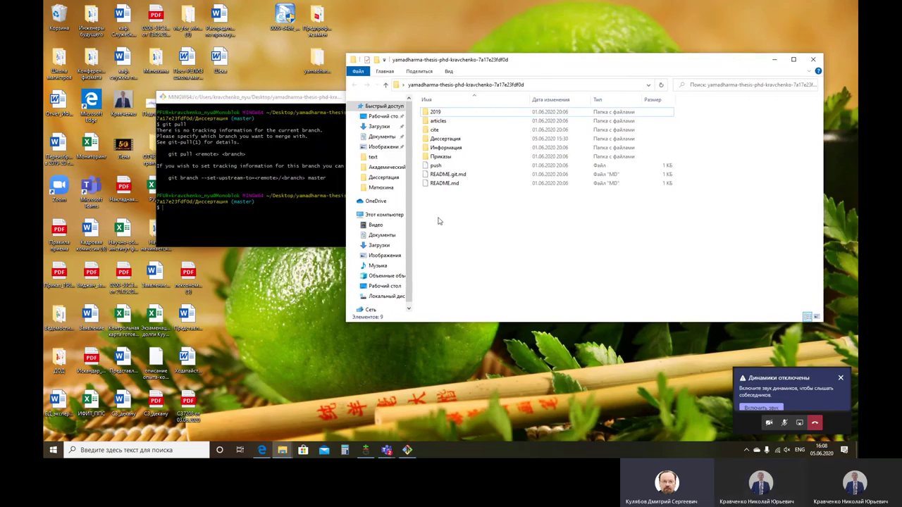
pyautogui.click(385, 85)
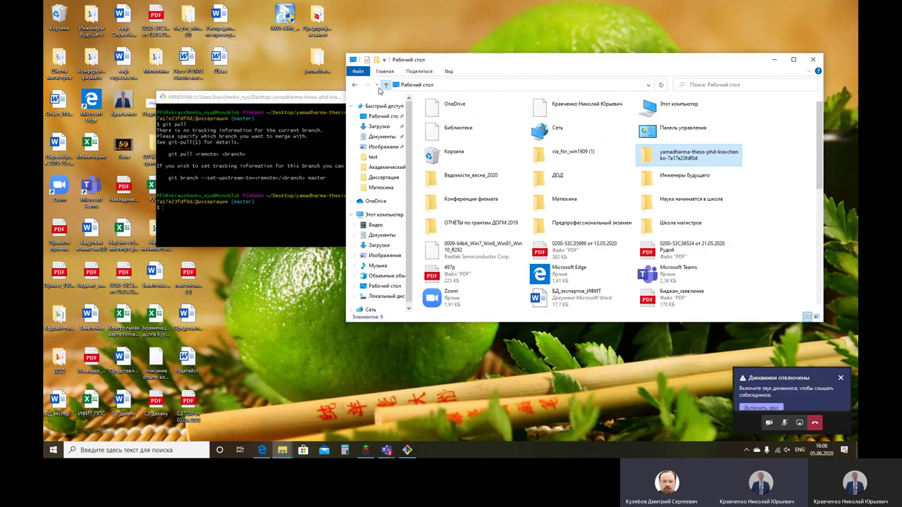
pyautogui.rightClick(661, 154)
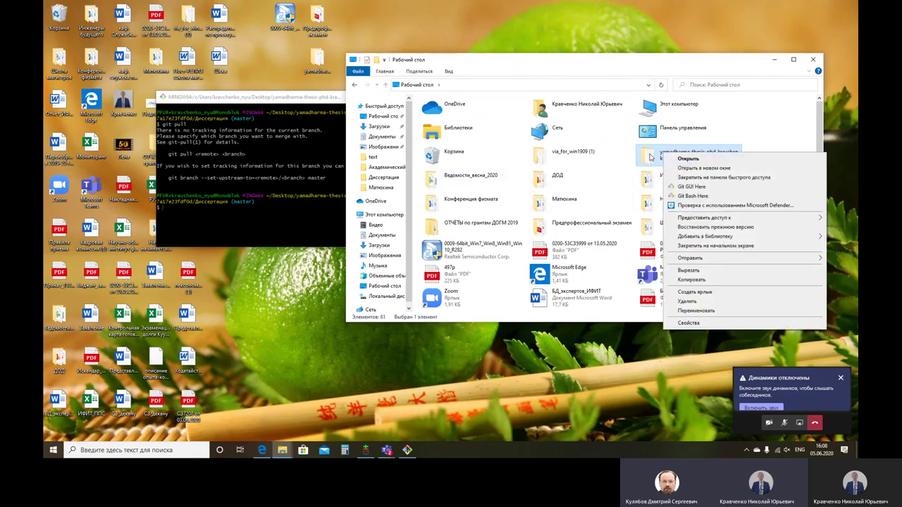
pyautogui.click(700, 302)
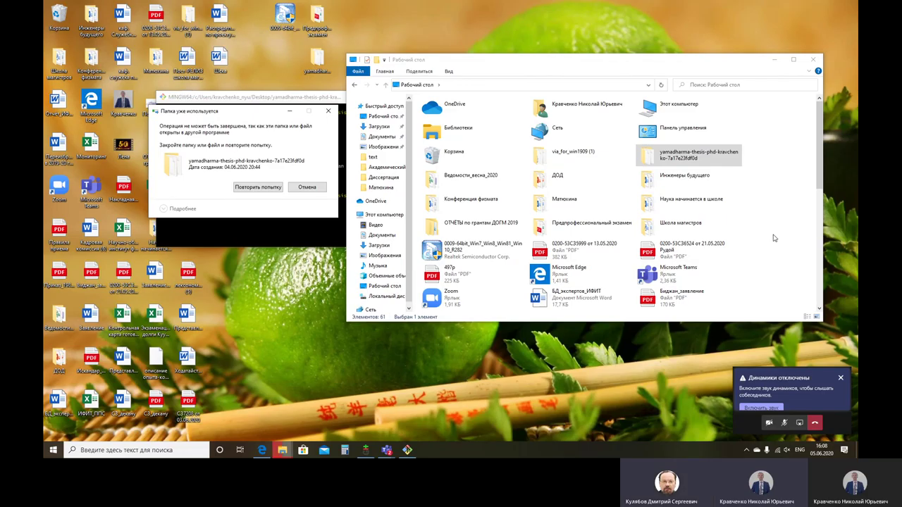
pyautogui.click(254, 186)
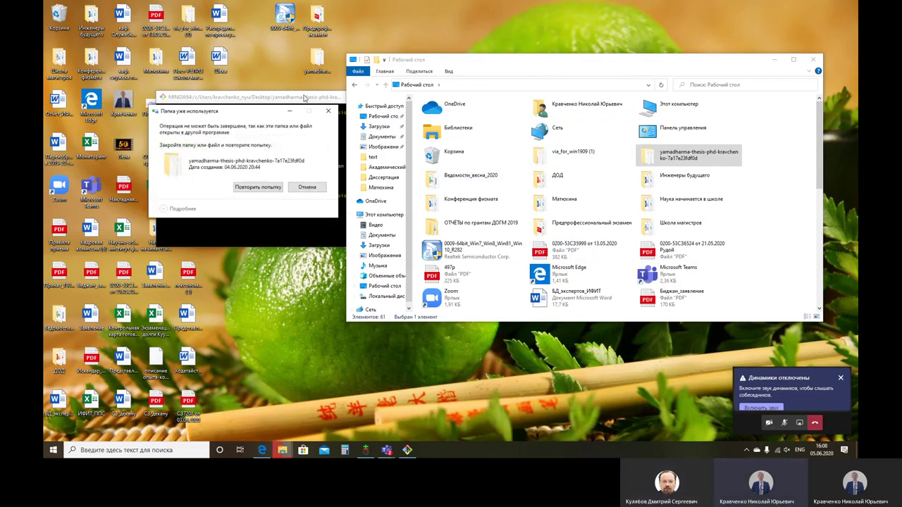
# Step: Close the Git Bash, File Explorer and Git Gui windows that use the thesis folder and retry its deletion
pyautogui.click(303, 97)
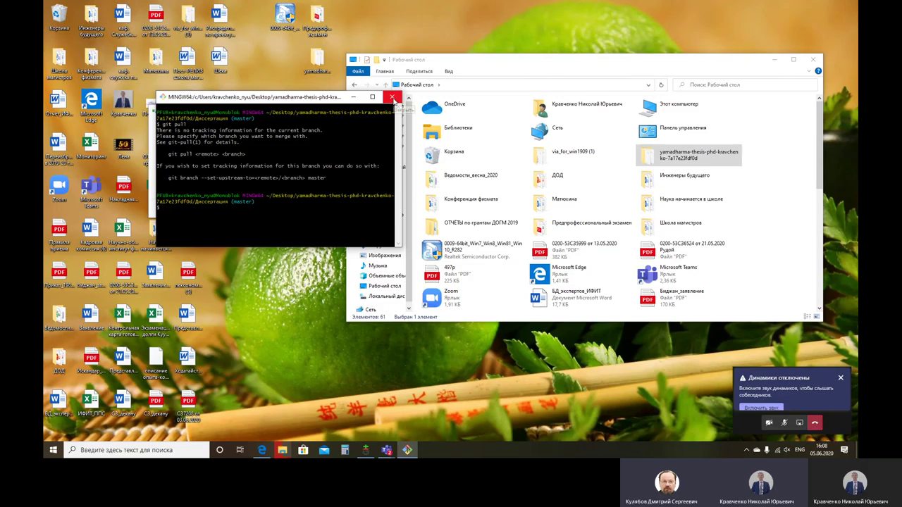
pyautogui.click(392, 98)
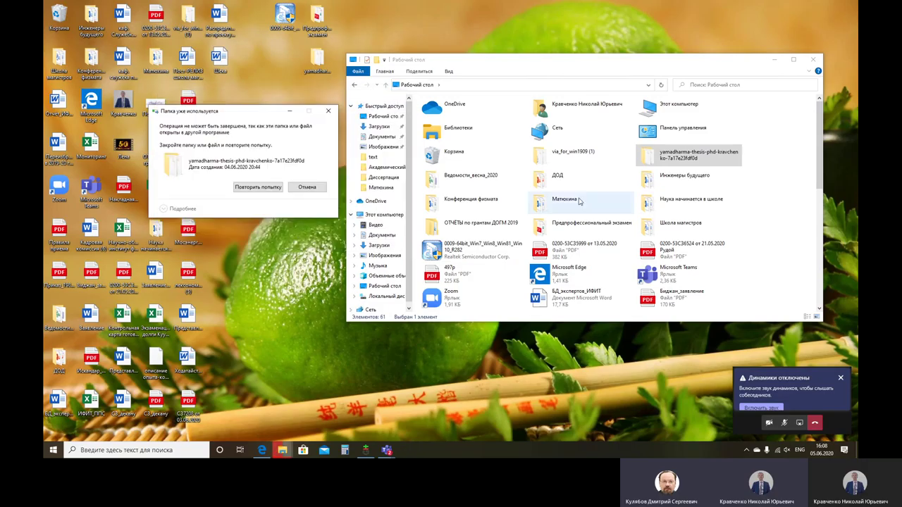
pyautogui.click(260, 188)
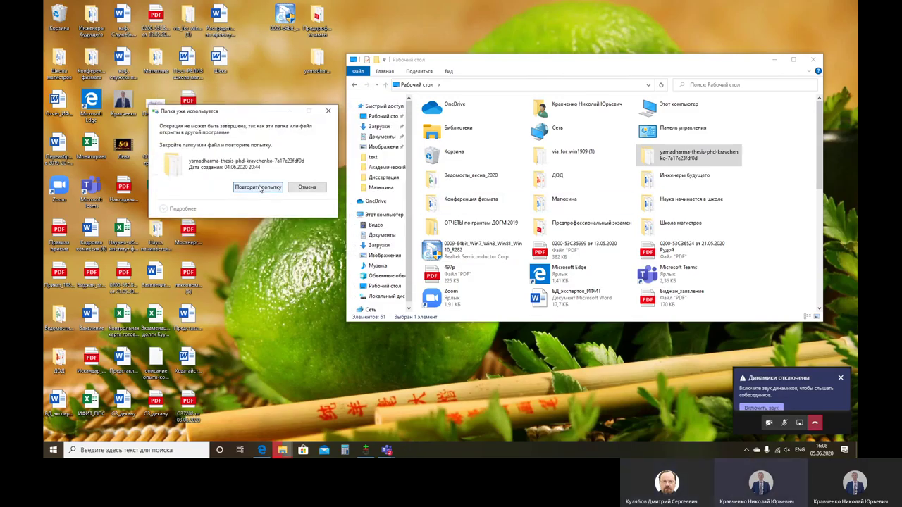
pyautogui.click(260, 187)
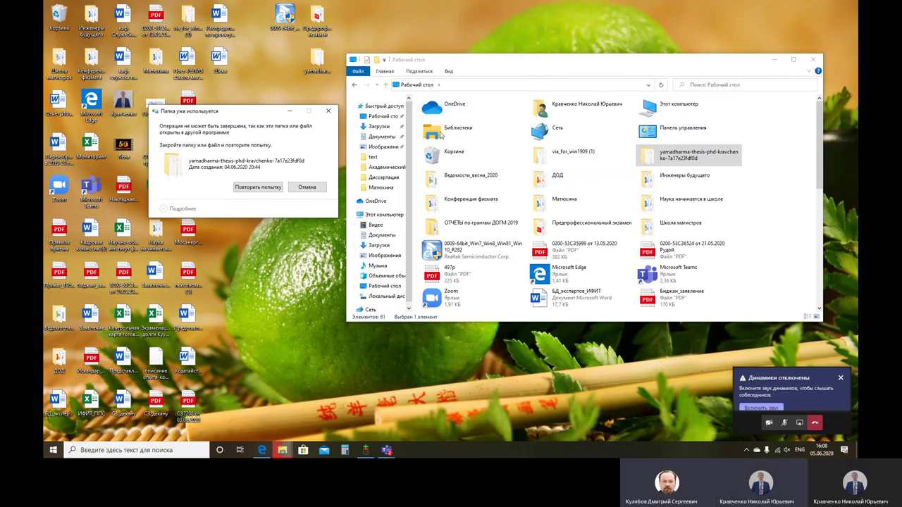
pyautogui.click(813, 62)
pyautogui.click(814, 62)
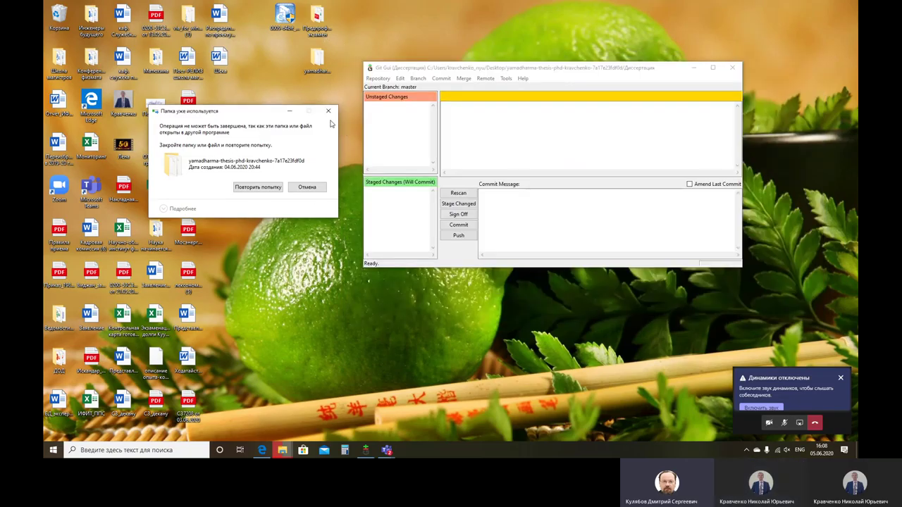
pyautogui.click(733, 69)
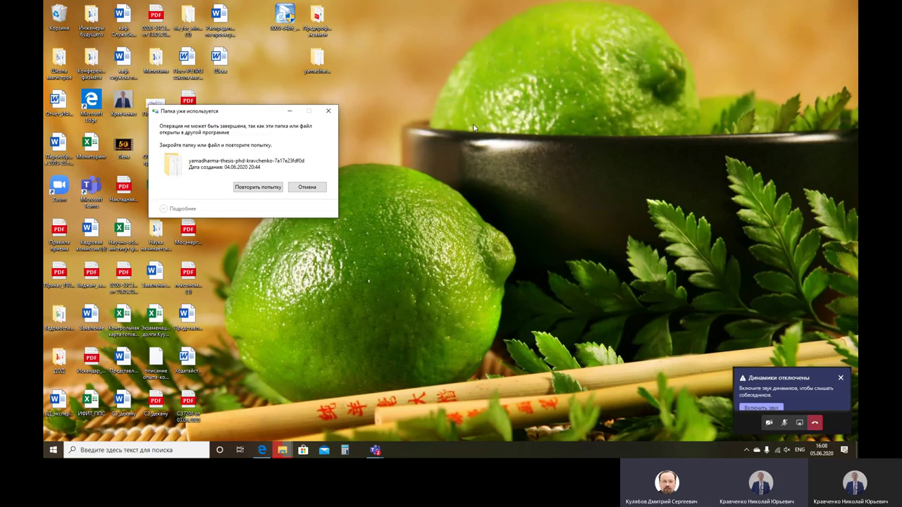
pyautogui.click(258, 187)
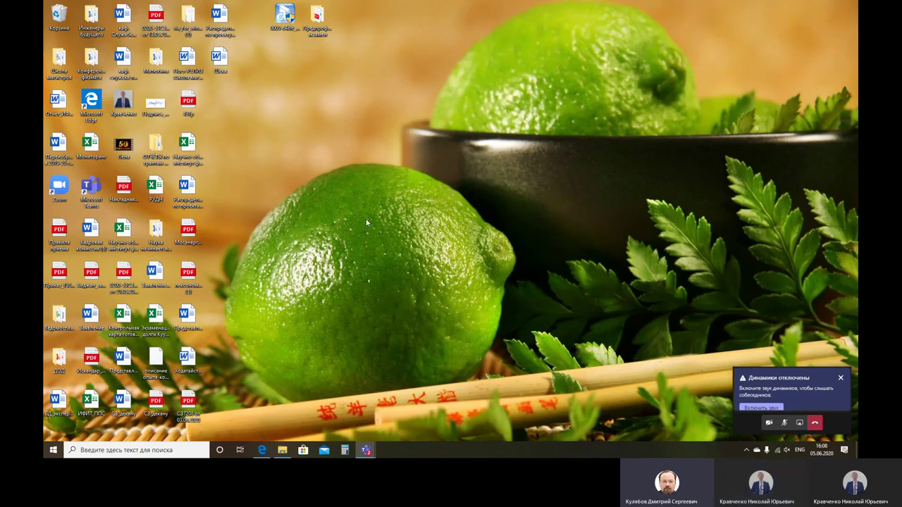
# Step: Switch to Microsoft Edge and go to the root of the thesis repository's master branch on Bitbucket
pyautogui.click(260, 453)
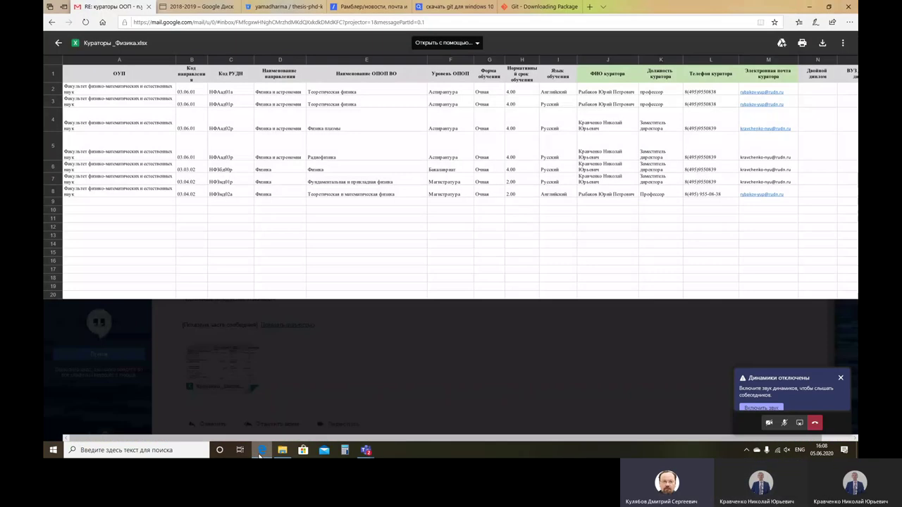
pyautogui.click(286, 6)
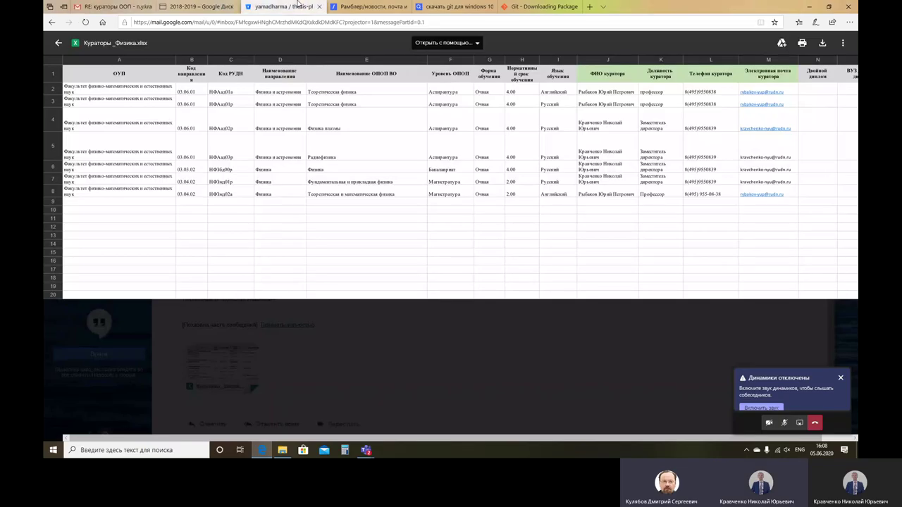
pyautogui.click(51, 23)
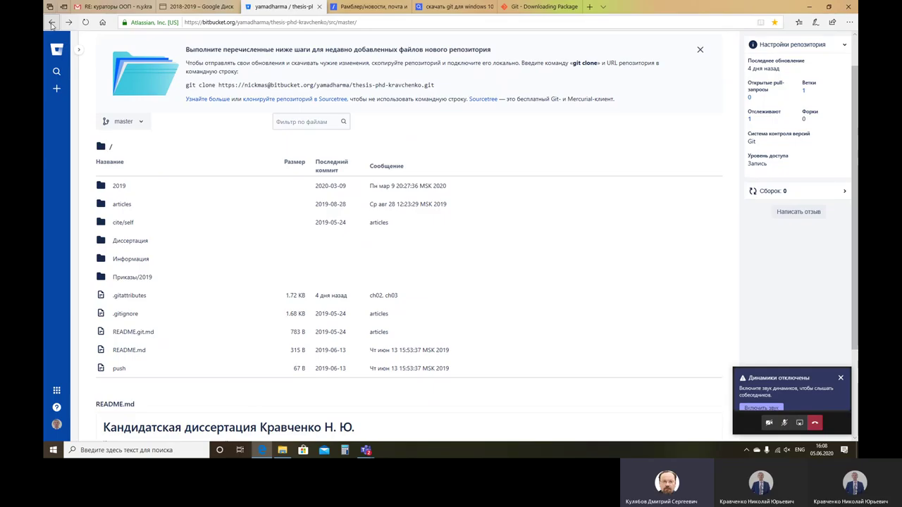
pyautogui.click(51, 23)
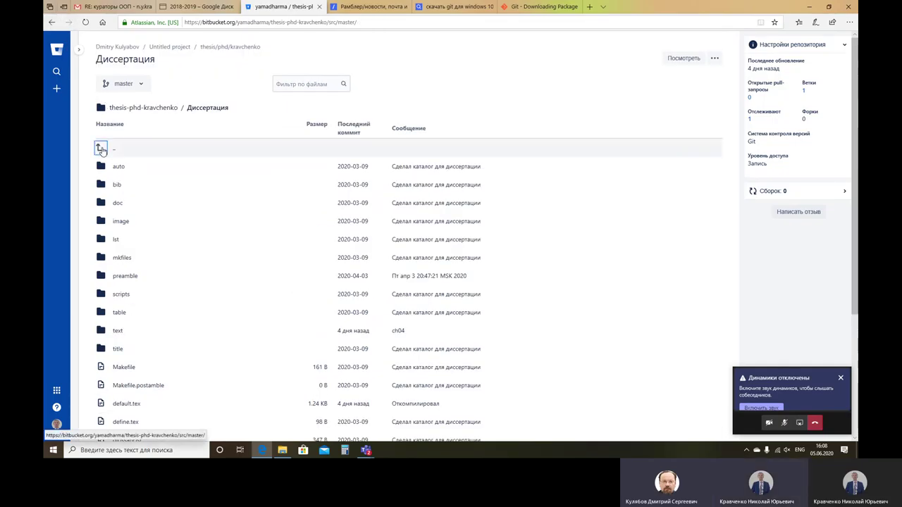
pyautogui.click(100, 147)
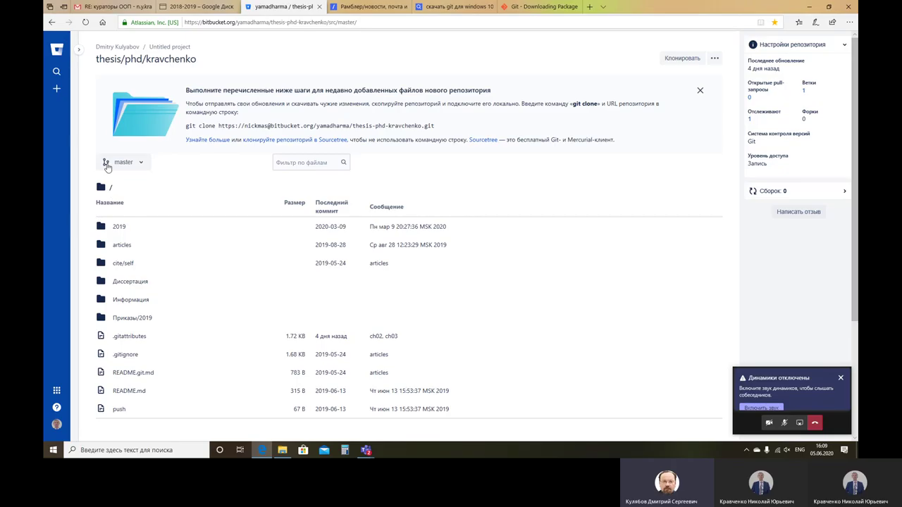
# Step: Copy the full git clone command with the repository URL from the Bitbucket repository page
pyautogui.scroll(-2, 568, 223)
pyautogui.scroll(2, 600, 277)
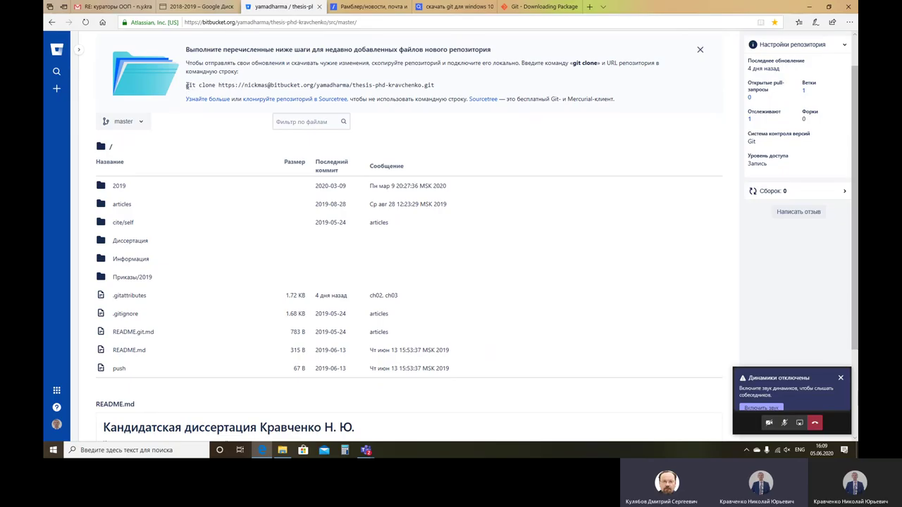
pyautogui.moveTo(187, 85)
pyautogui.mouseDown()
pyautogui.moveTo(334, 71)
pyautogui.moveTo(188, 85)
pyautogui.moveTo(445, 87)
pyautogui.mouseUp()
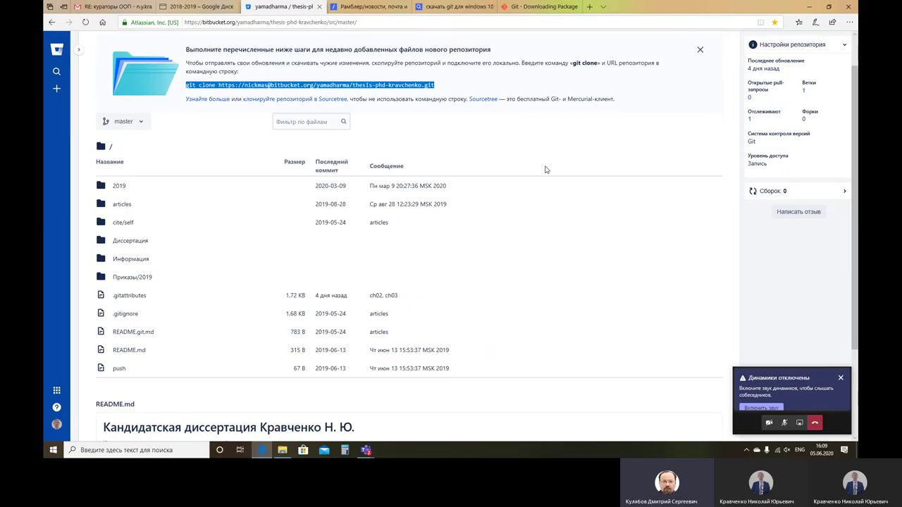
pyautogui.rightClick(336, 86)
pyautogui.click(341, 92)
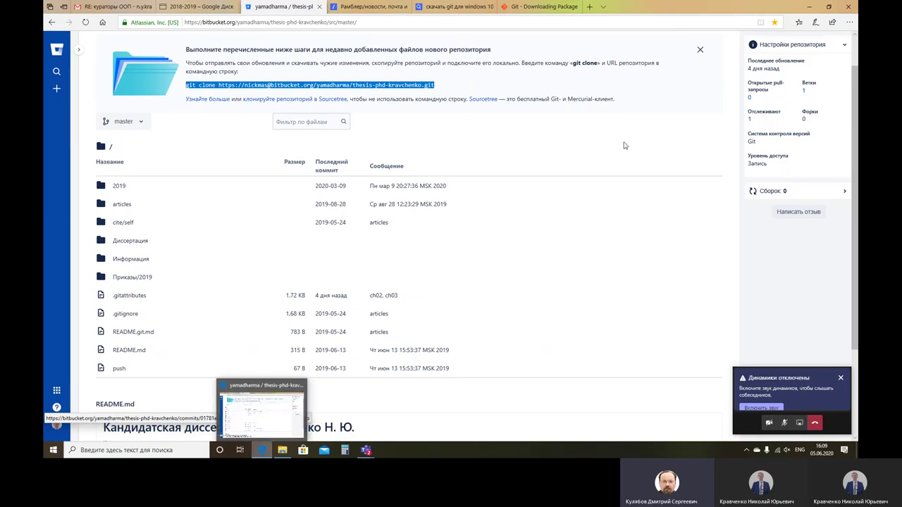
# Step: Minimize the browser, launch Git GUI from the desktop and choose to clone an existing repository
pyautogui.click(811, 6)
pyautogui.rightClick(313, 97)
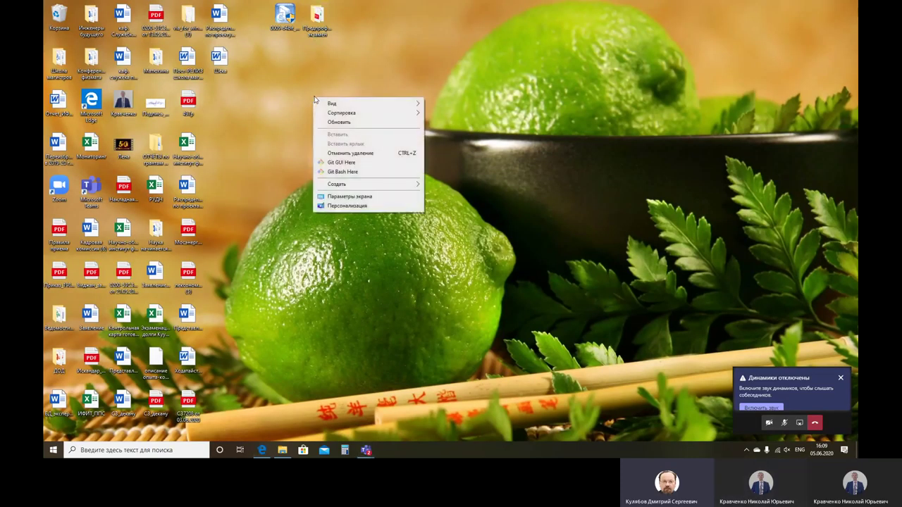
pyautogui.click(369, 162)
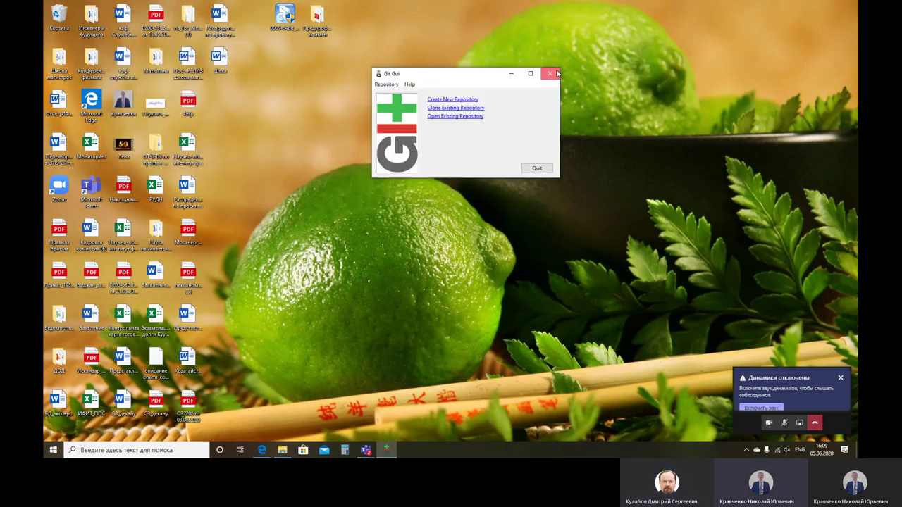
pyautogui.click(551, 73)
pyautogui.rightClick(388, 141)
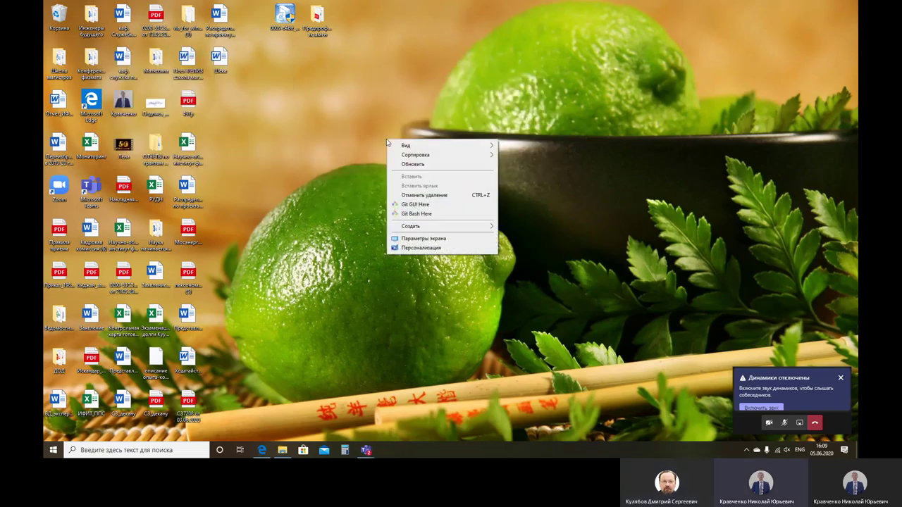
pyautogui.click(439, 205)
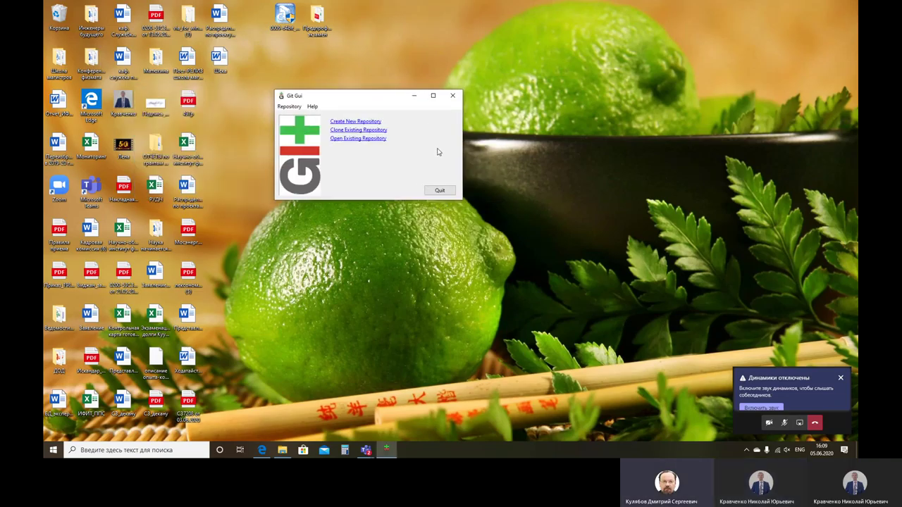
pyautogui.click(358, 131)
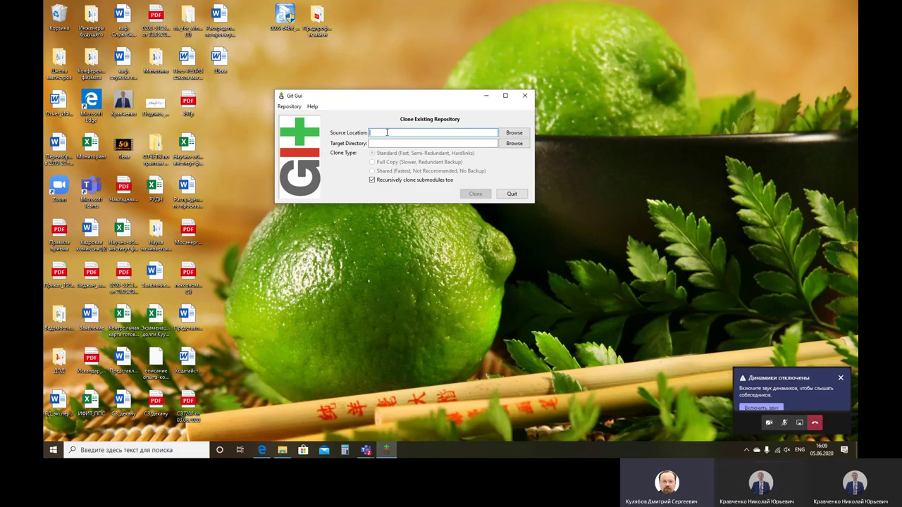
# Step: Paste the copied clone command as the source location and delete the git clone text in front of the repository URL
pyautogui.hotkey('ctrl', 'v')
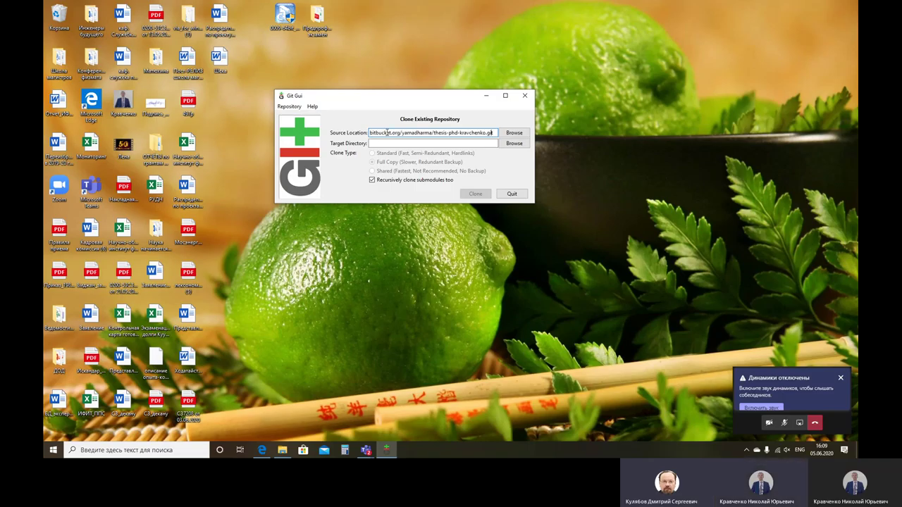
pyautogui.press('Left')
pyautogui.press('Left')
pyautogui.press('Left')
pyautogui.press('Left')
pyautogui.press('Left')
pyautogui.press('Left')
pyautogui.press('Left')
pyautogui.press('Left')
pyautogui.press('Left')
pyautogui.press('Left')
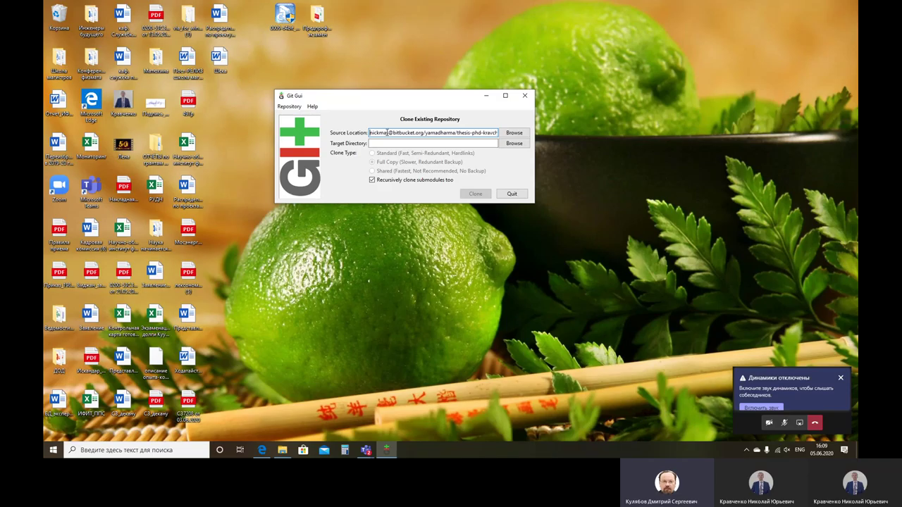
pyautogui.press('Left')
pyautogui.press('Left')
pyautogui.press('Left')
pyautogui.press('Left')
pyautogui.press('Left')
pyautogui.press('Left')
pyautogui.press('Left')
pyautogui.press('Left')
pyautogui.press('Left')
pyautogui.press('Left')
pyautogui.press('Left')
pyautogui.press('Left')
pyautogui.press('Left')
pyautogui.press('Left')
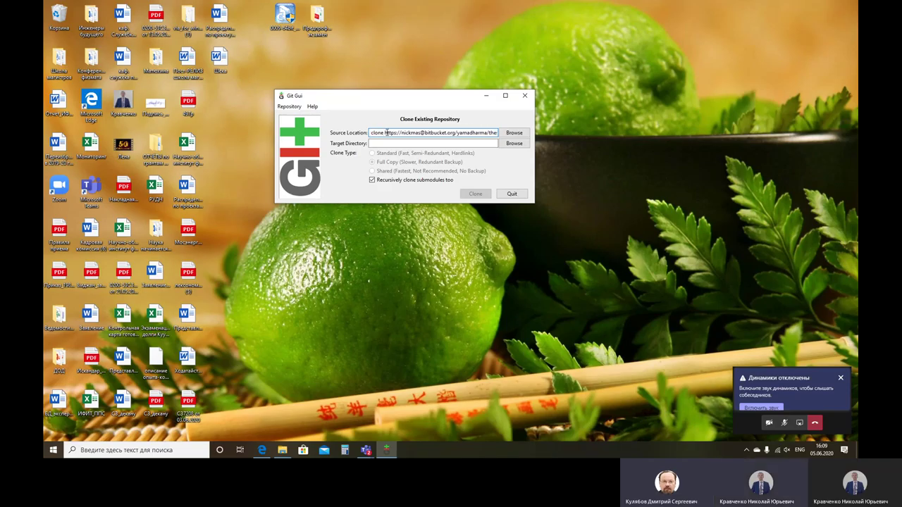
pyautogui.press('BackSpace')
pyautogui.press('BackSpace')
pyautogui.press('BackSpace')
pyautogui.press('BackSpace')
pyautogui.press('BackSpace')
pyautogui.press('BackSpace')
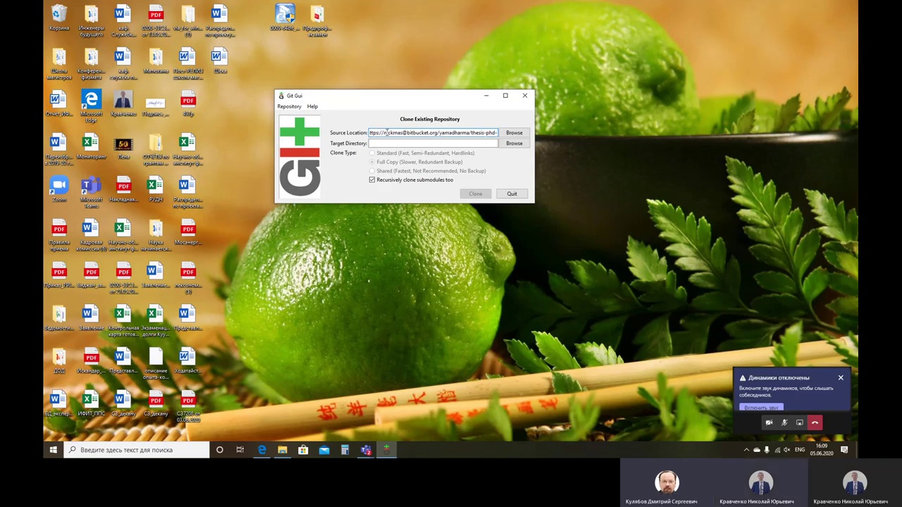
pyautogui.press('Left')
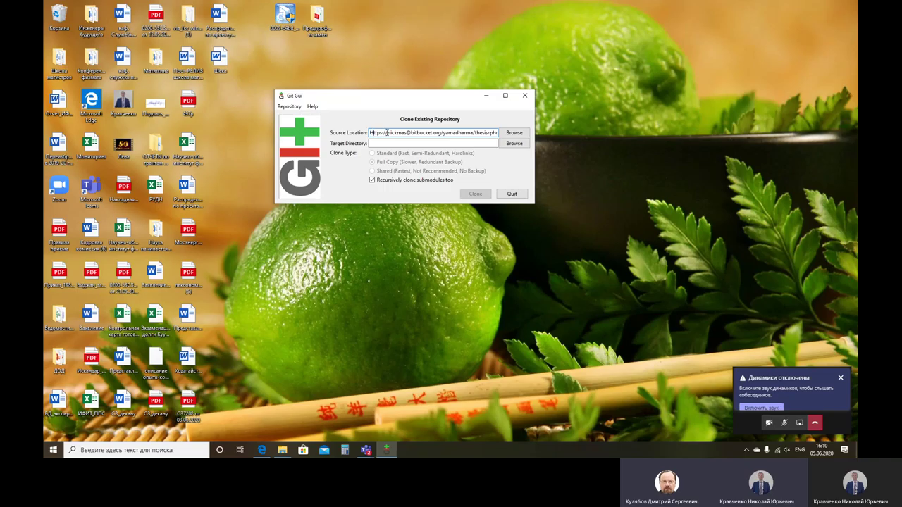
pyautogui.press('BackSpace')
pyautogui.hotkey('alt', 'shift')
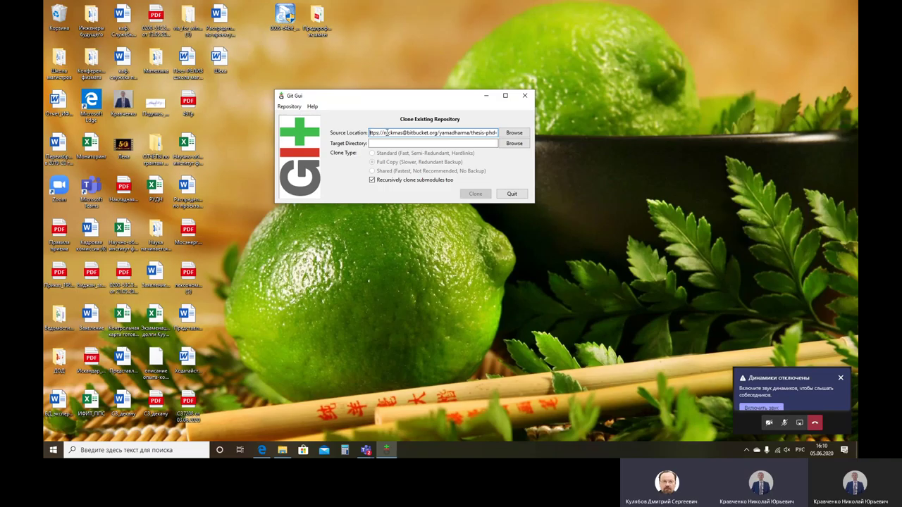
pyautogui.write('р')
pyautogui.press('BackSpace')
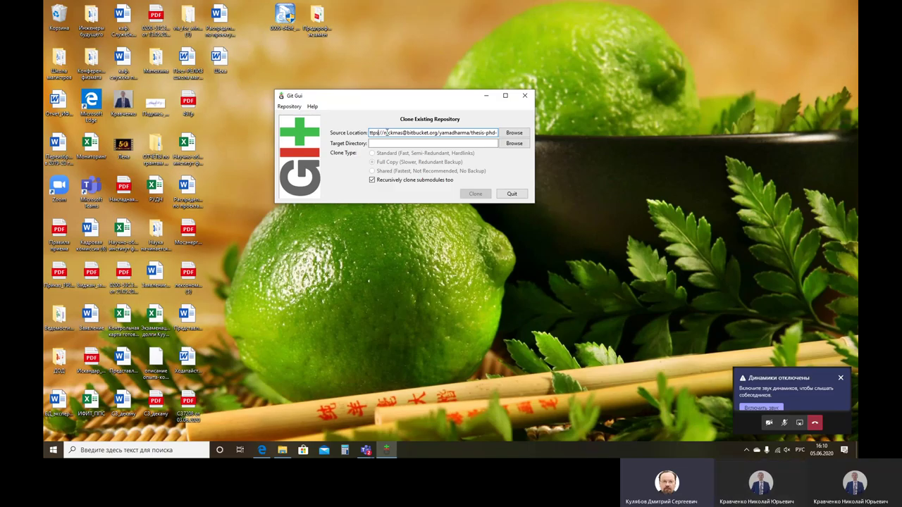
pyautogui.write('kra')
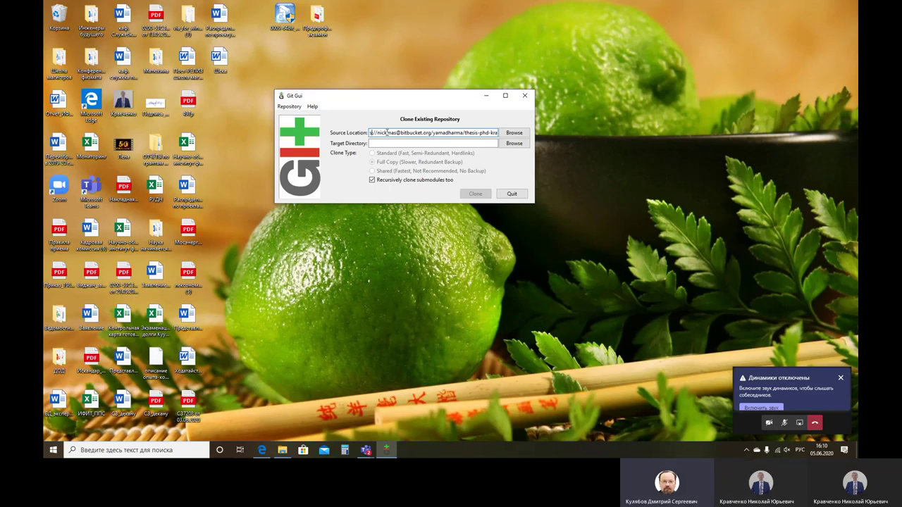
pyautogui.press('Left')
pyautogui.press('Left')
pyautogui.press('Left')
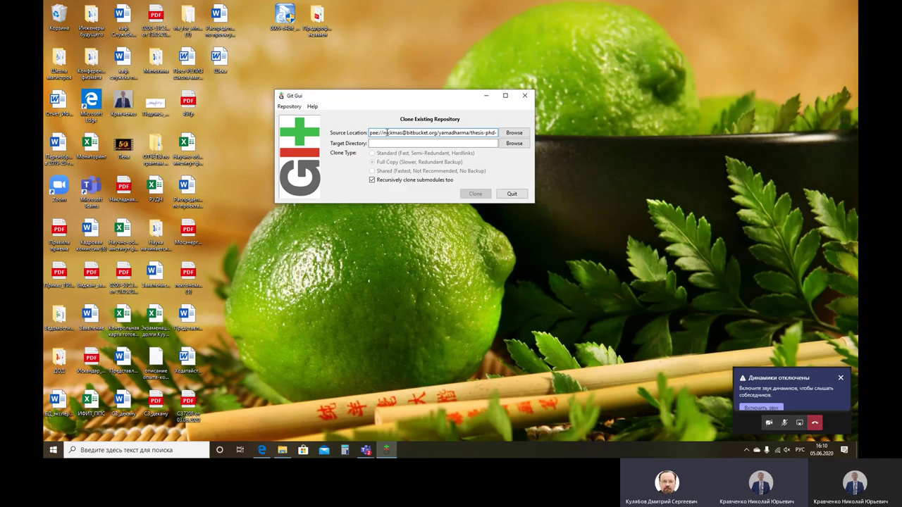
pyautogui.press('Left')
pyautogui.press('End')
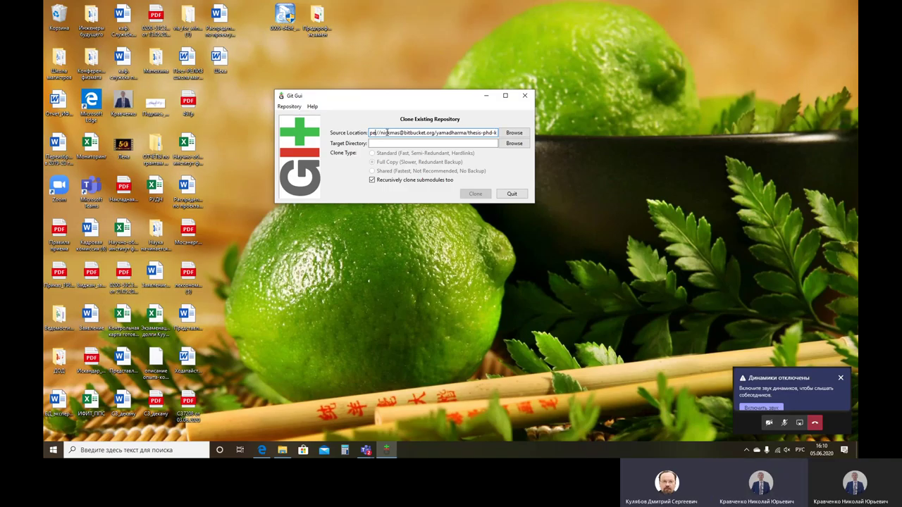
pyautogui.hotkey('alt', 'shift')
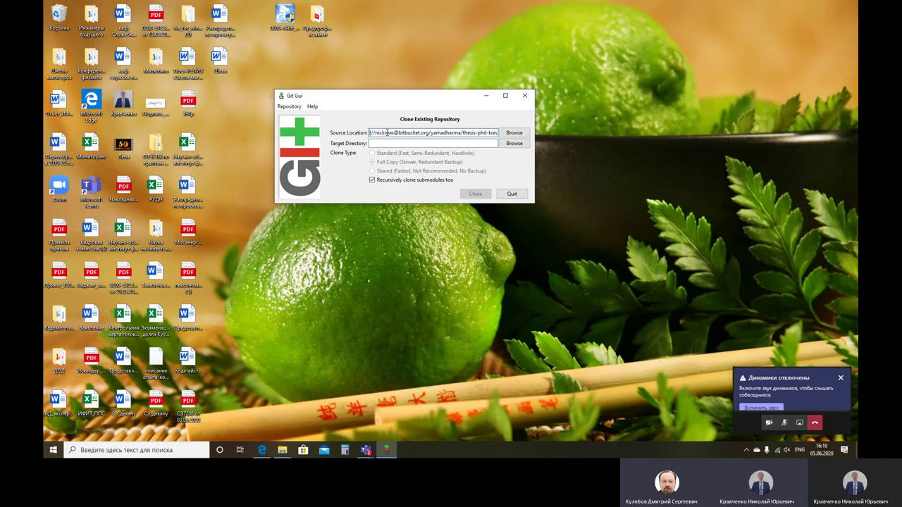
pyautogui.press('BackSpace')
pyautogui.press('BackSpace')
pyautogui.press('BackSpace')
pyautogui.press('BackSpace')
pyautogui.press('BackSpace')
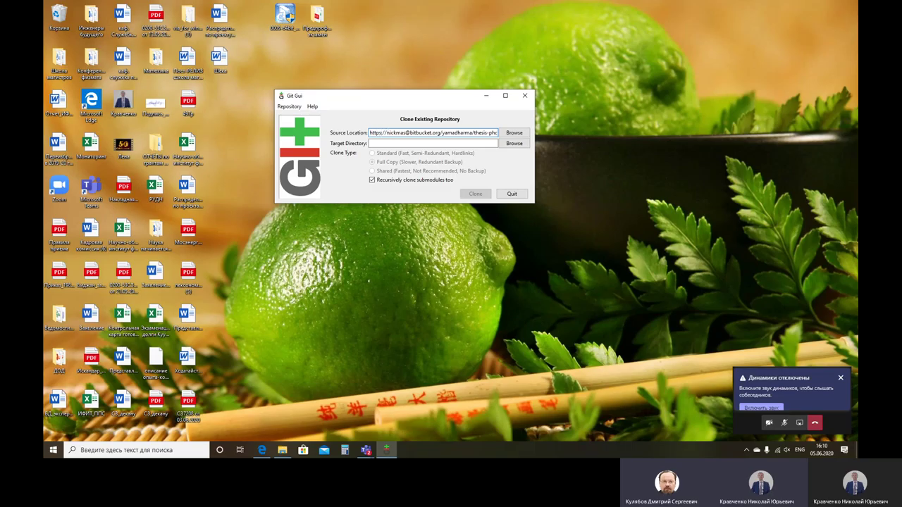
# Step: Create a new folder on the desktop and name it Work
pyautogui.click(394, 143)
pyautogui.rightClick(328, 60)
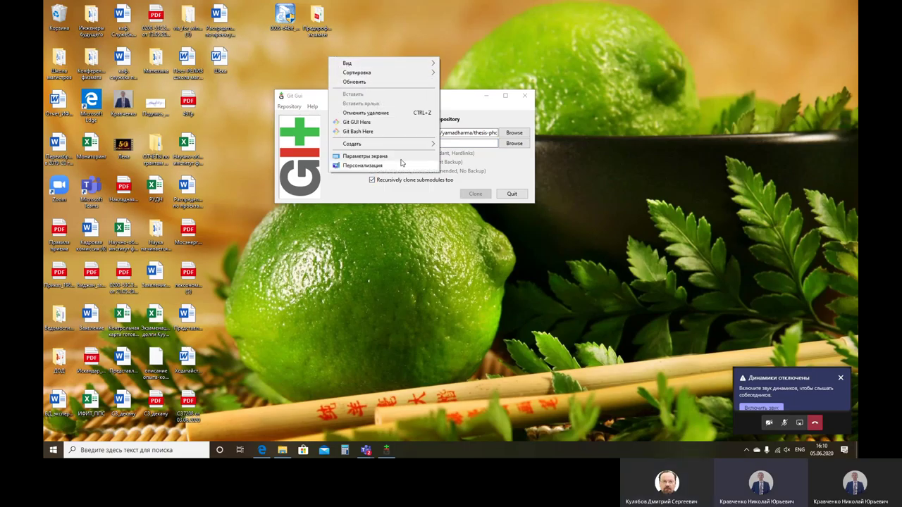
pyautogui.moveTo(399, 145)
pyautogui.click(458, 145)
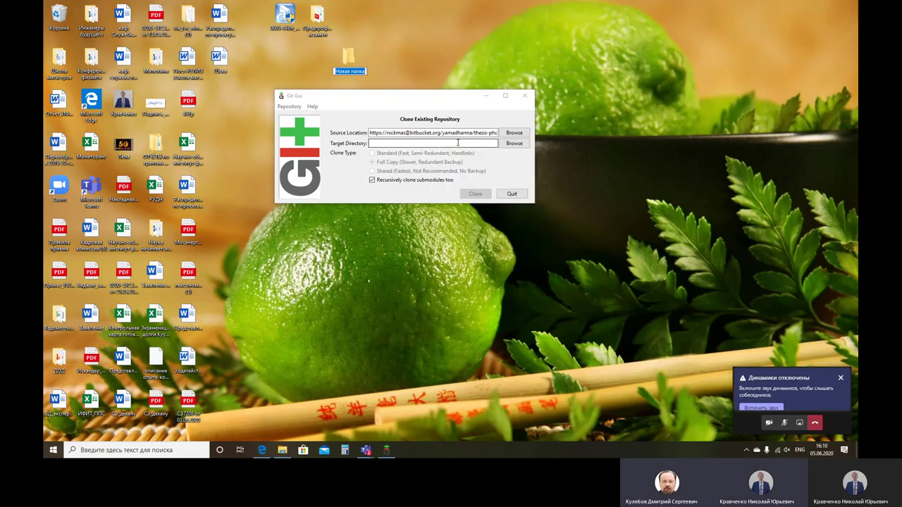
pyautogui.write('Lbd')
pyautogui.press('BackSpace')
pyautogui.press('BackSpace')
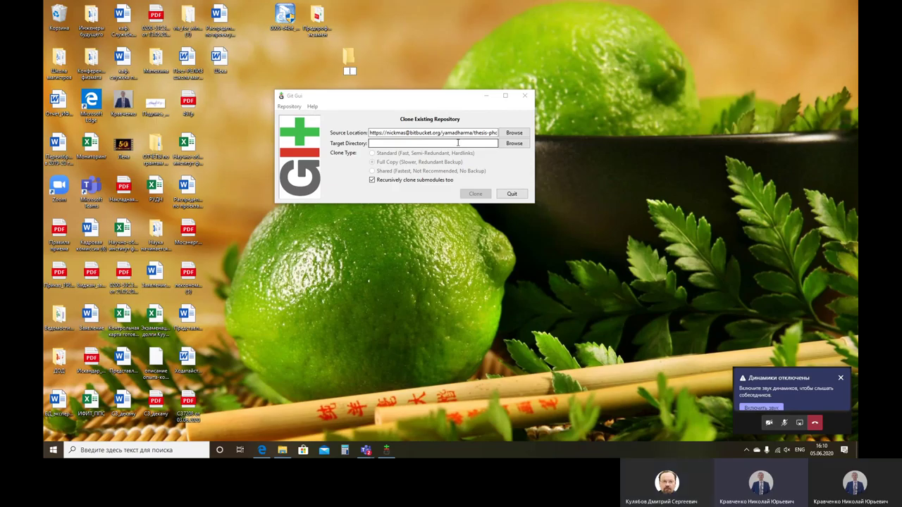
pyautogui.press('super+space')
pyautogui.write('Шцкл')
pyautogui.press('BackSpace')
pyautogui.press('BackSpace')
pyautogui.press('BackSpace')
pyautogui.press('BackSpace')
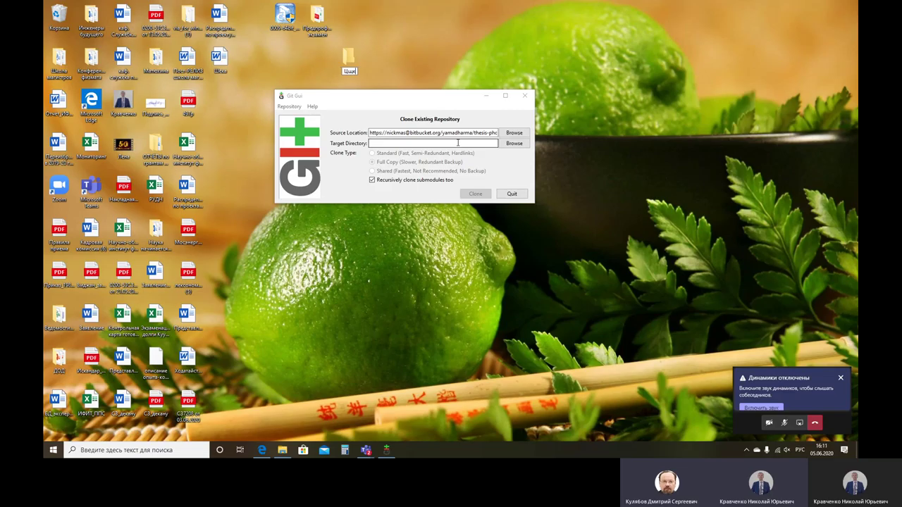
pyautogui.press('super+space')
pyautogui.write('W')
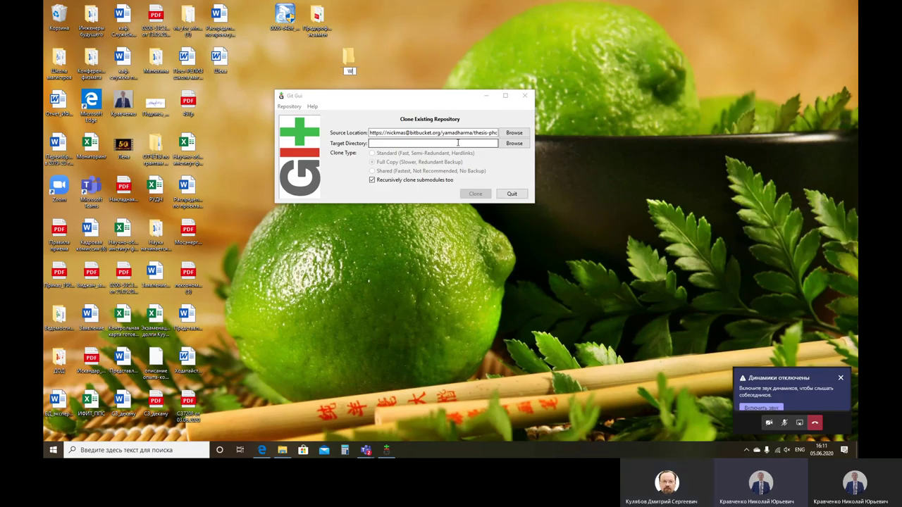
pyautogui.write('ork')
pyautogui.press('Return')
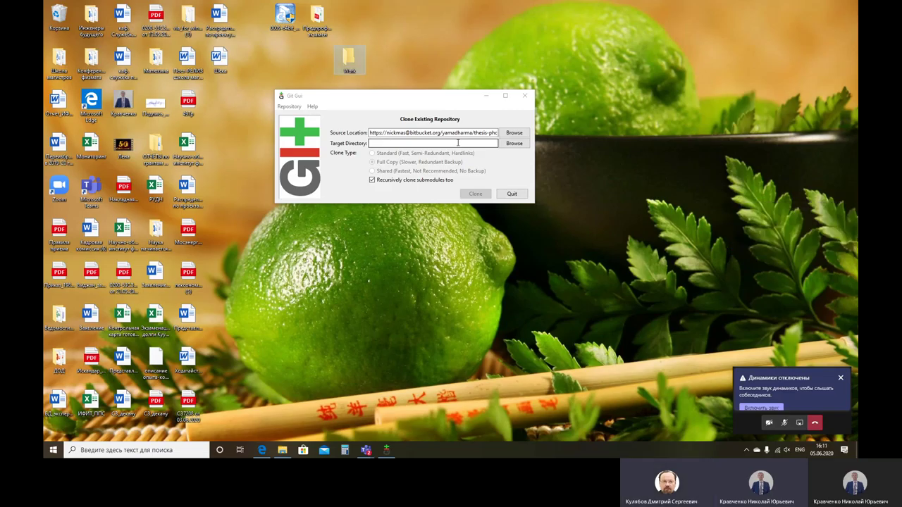
# Step: Set the desktop's Work folder as the clone's target directory and try to clone the repository
pyautogui.click(520, 144)
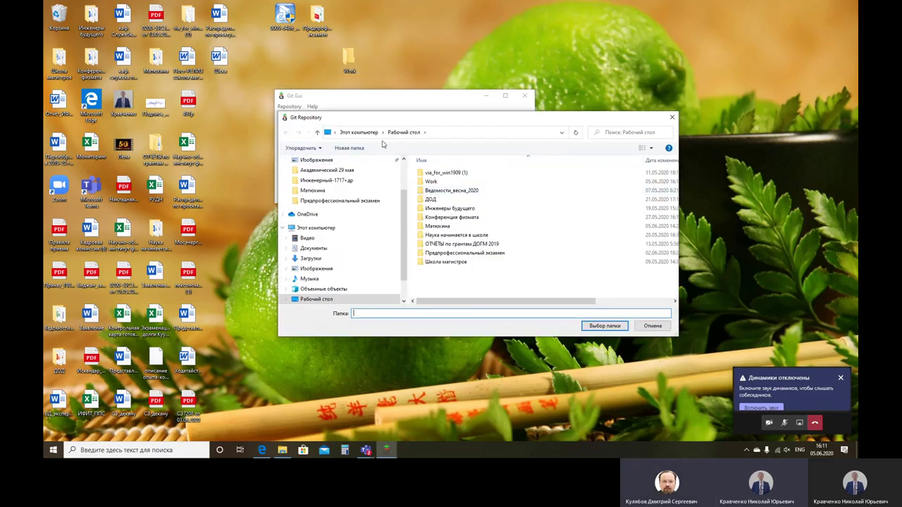
pyautogui.click(401, 132)
pyautogui.click(431, 181)
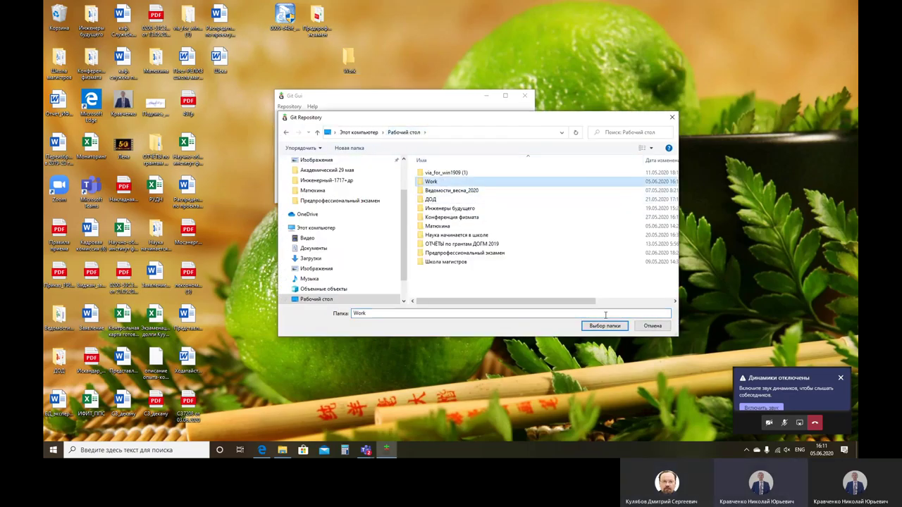
pyautogui.click(605, 326)
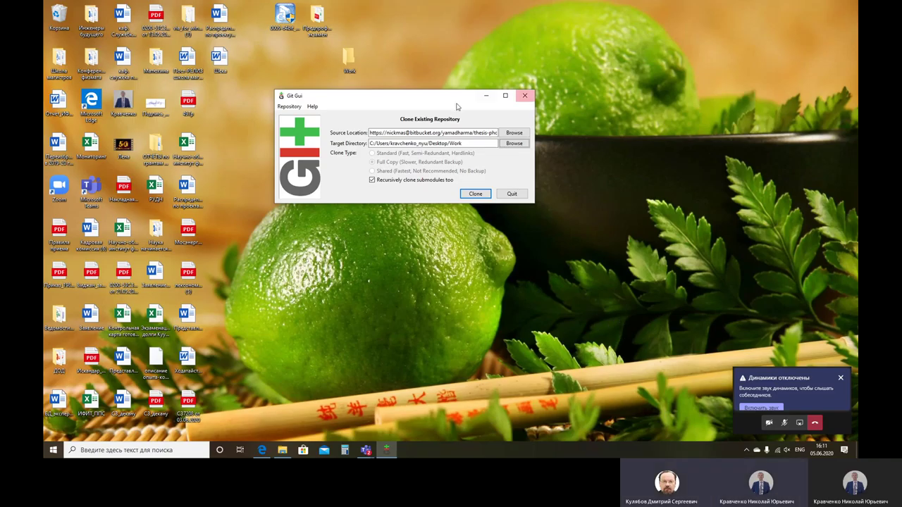
pyautogui.click(476, 195)
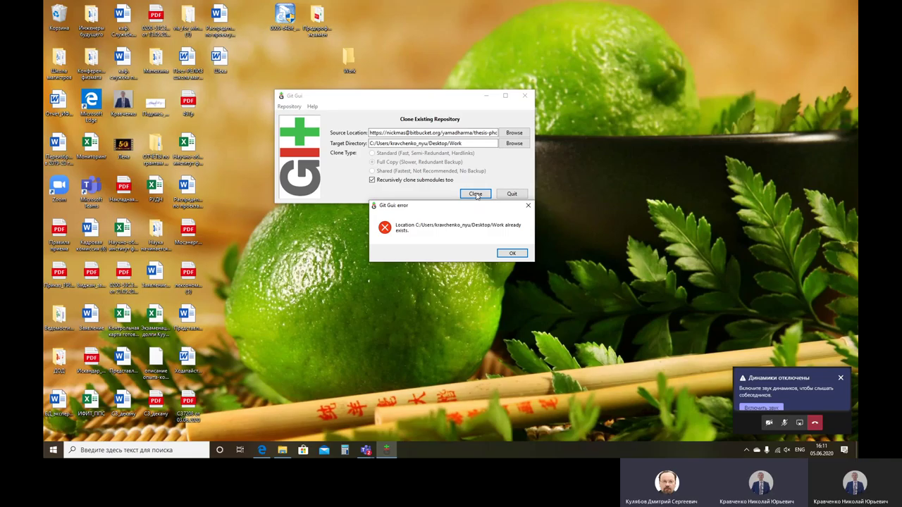
pyautogui.click(509, 254)
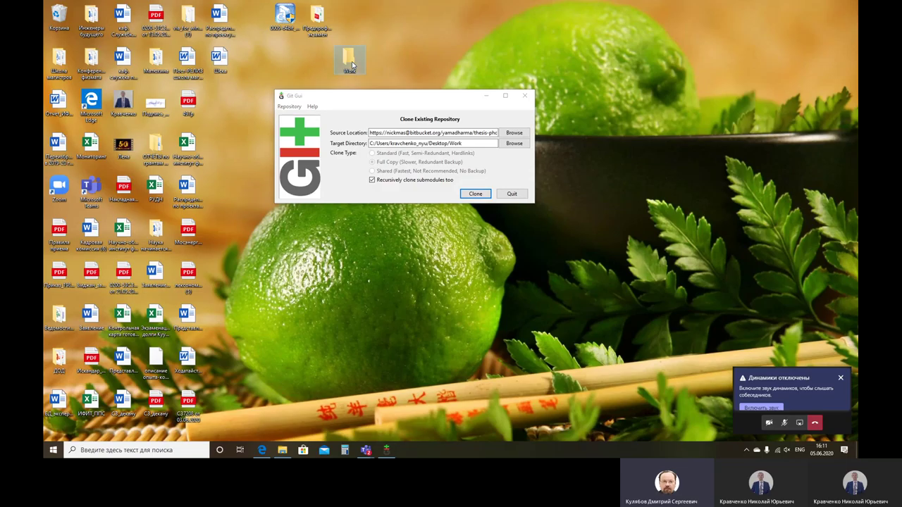
pyautogui.rightClick(352, 61)
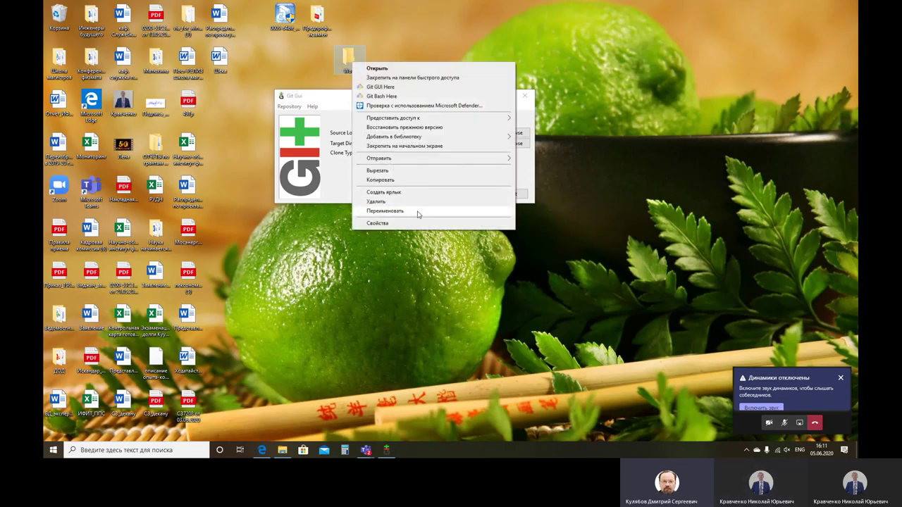
pyautogui.click(425, 32)
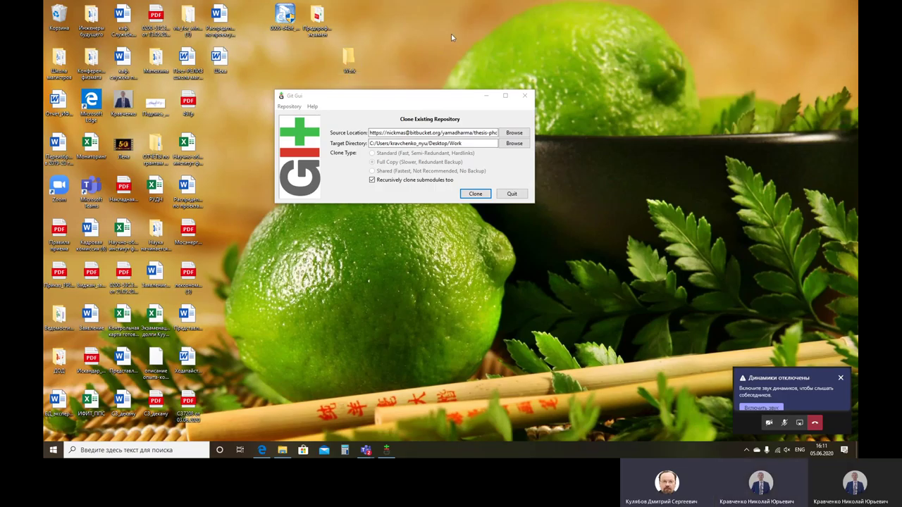
# Step: Extend the target directory with a phd subfolder inside the desktop's Work folder and clone the repository
pyautogui.click(473, 144)
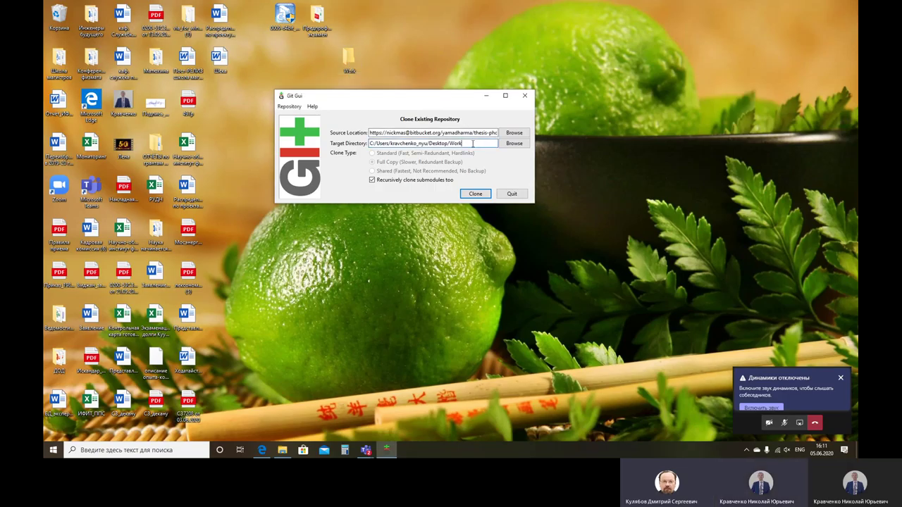
pyautogui.write('/')
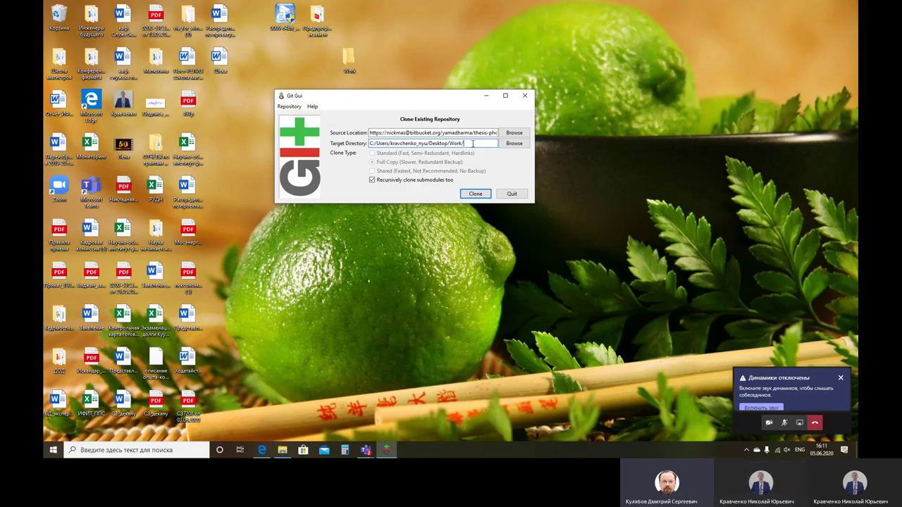
pyautogui.write('pd')
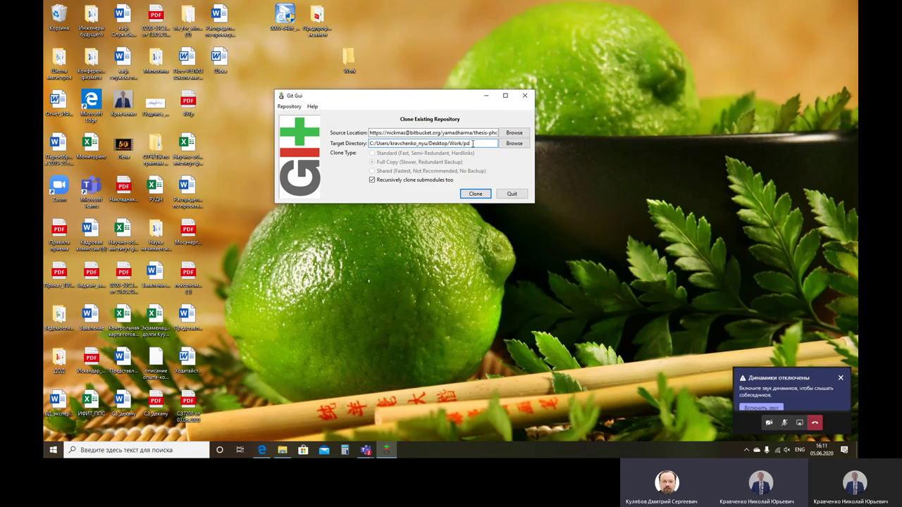
pyautogui.press('BackSpace')
pyautogui.press('BackSpace')
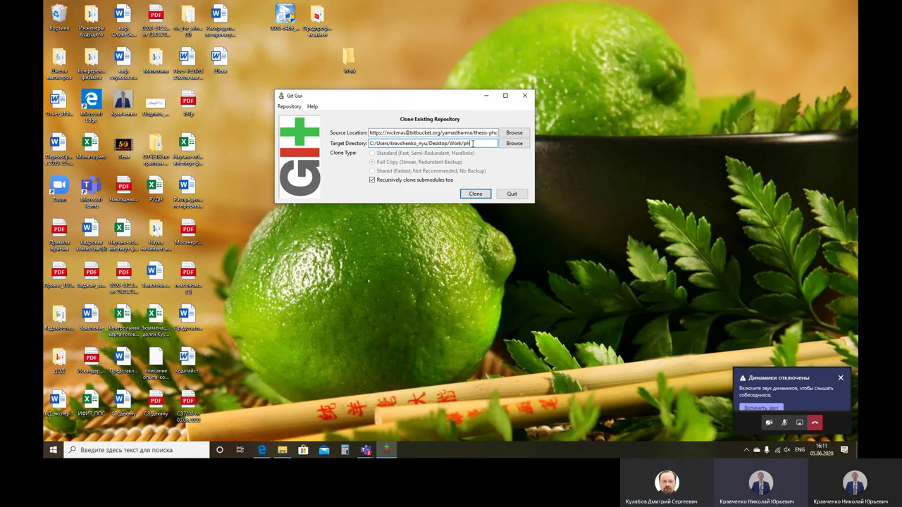
pyautogui.write('phd')
pyautogui.write('s')
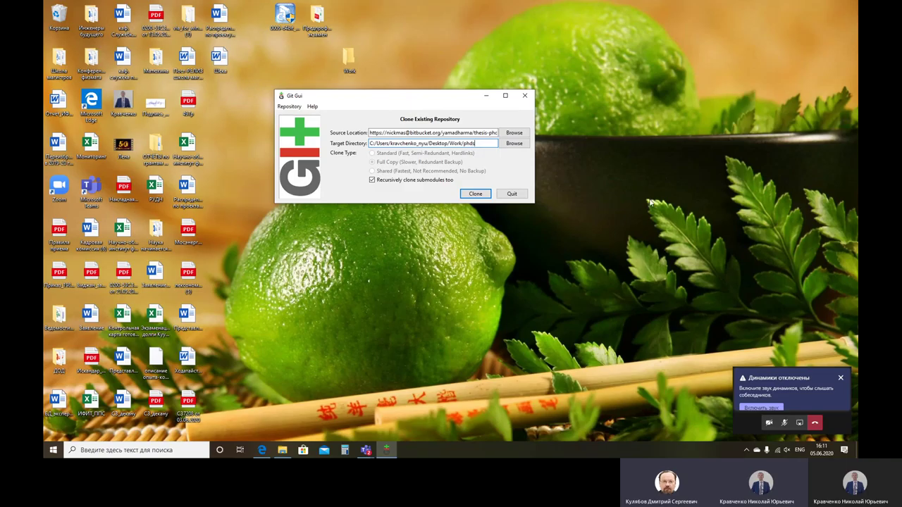
pyautogui.click(476, 198)
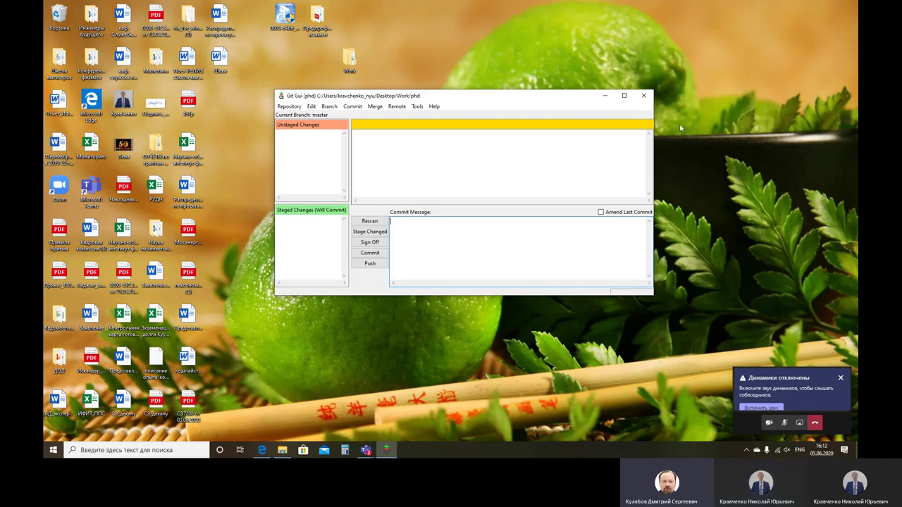
# Step: Close Git GUI and open the cloned phd folder inside the desktop's Work folder
pyautogui.click(645, 97)
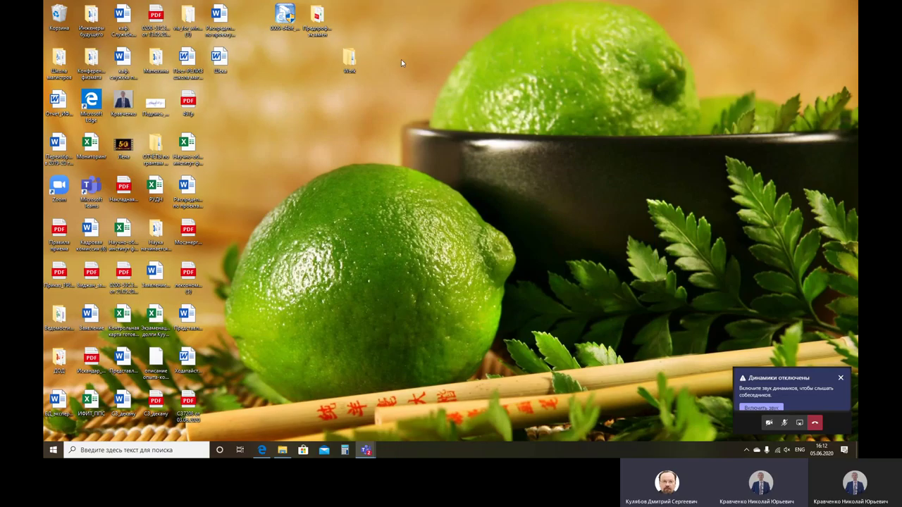
pyautogui.doubleClick(350, 63)
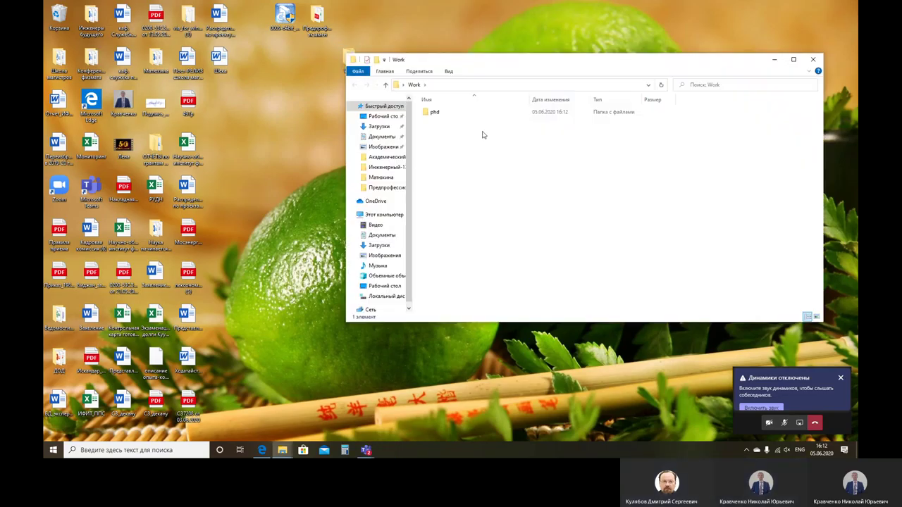
pyautogui.click(433, 113)
pyautogui.doubleClick(433, 115)
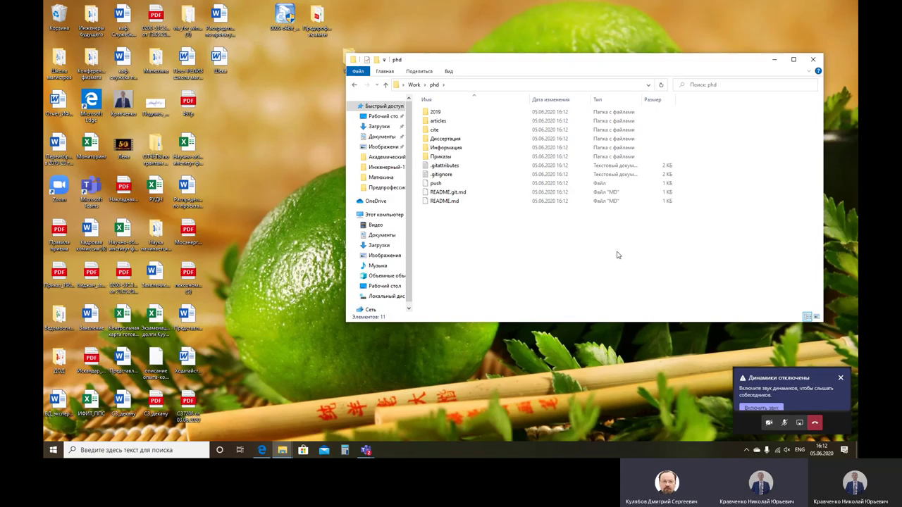
pyautogui.moveTo(630, 66); pyautogui.dragTo(625, 62)
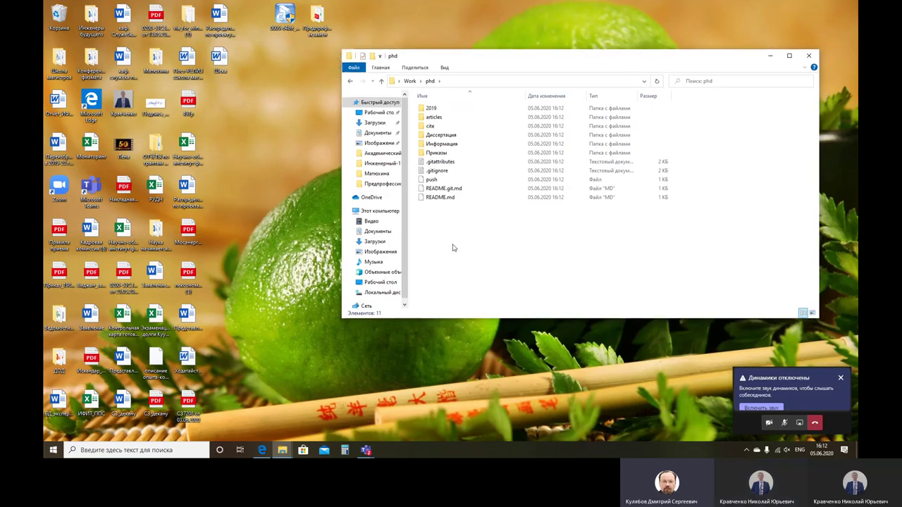
pyautogui.rightClick(436, 219)
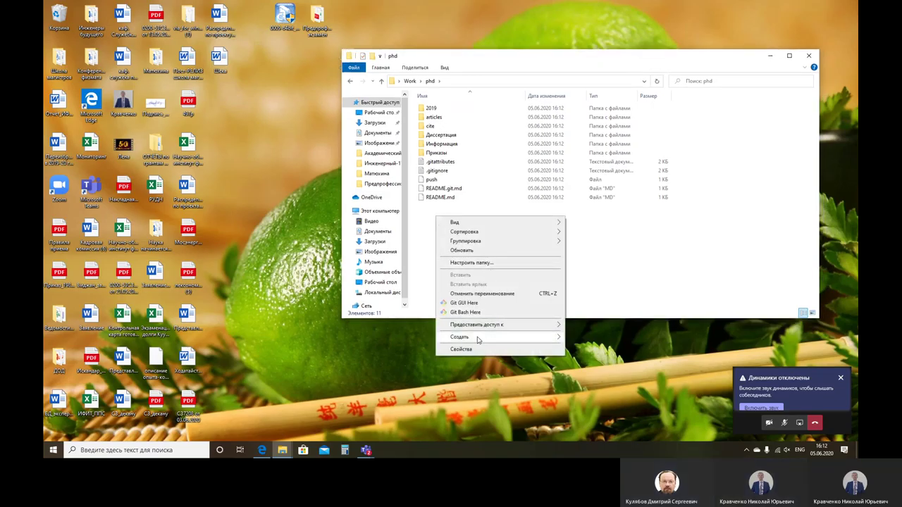
pyautogui.moveTo(493, 337)
pyautogui.click(616, 331)
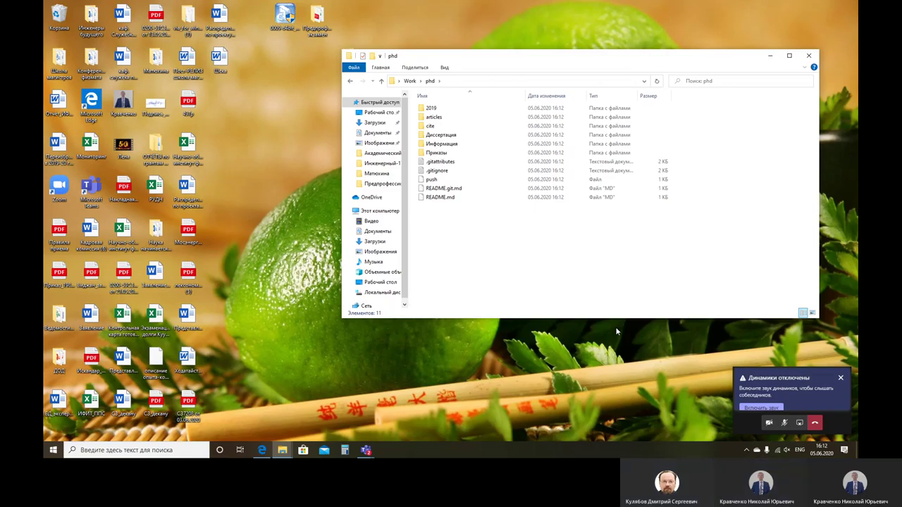
# Step: Create a new folder named tmp inside the phd folder
pyautogui.rightClick(427, 227)
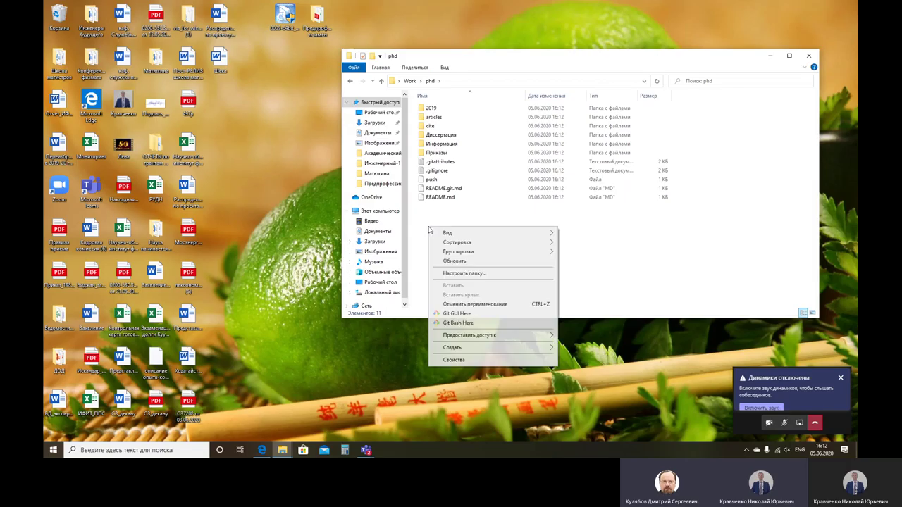
pyautogui.moveTo(475, 349)
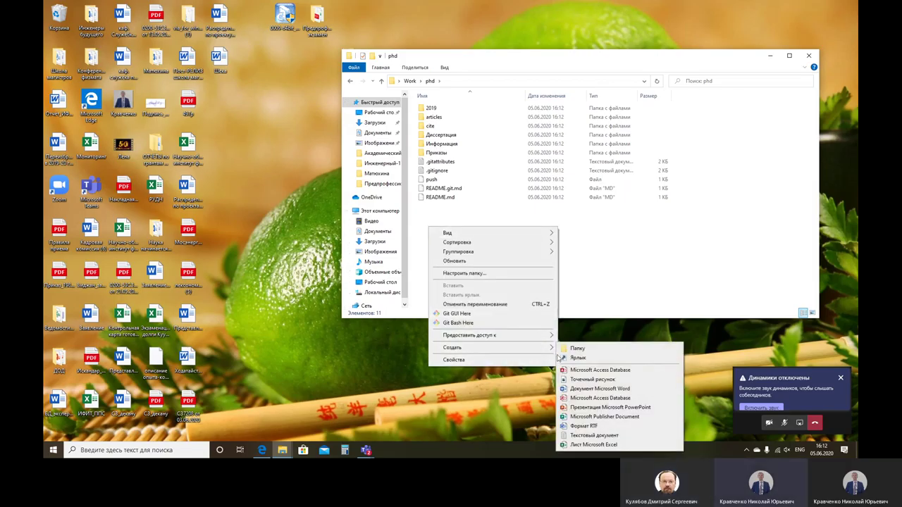
pyautogui.click(580, 351)
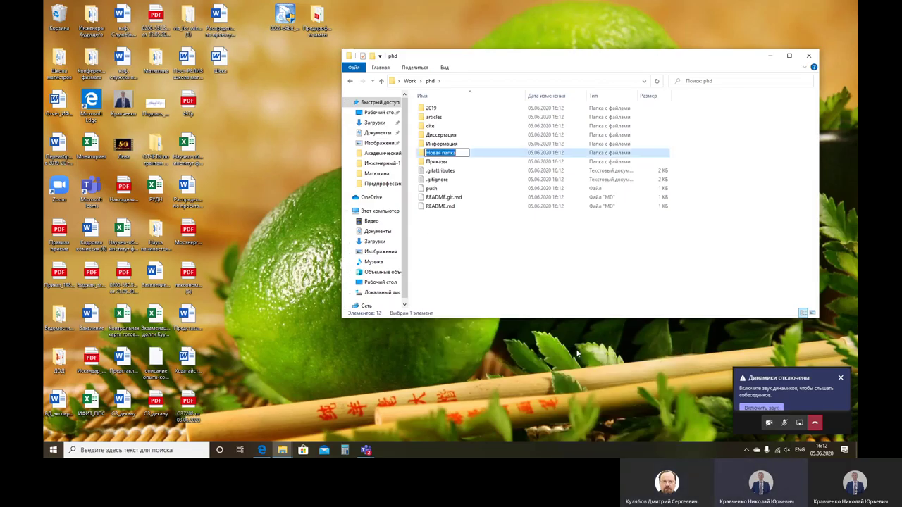
pyautogui.press('BackSpace')
pyautogui.write('tmp')
pyautogui.press('Return')
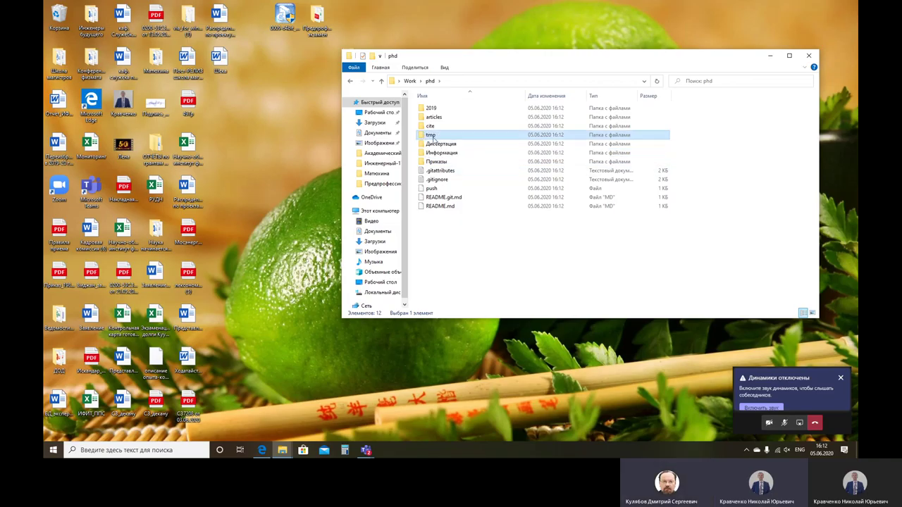
# Step: Create an empty text document named read me in the tmp folder and return to the phd folder
pyautogui.doubleClick(431, 135)
pyautogui.rightClick(459, 163)
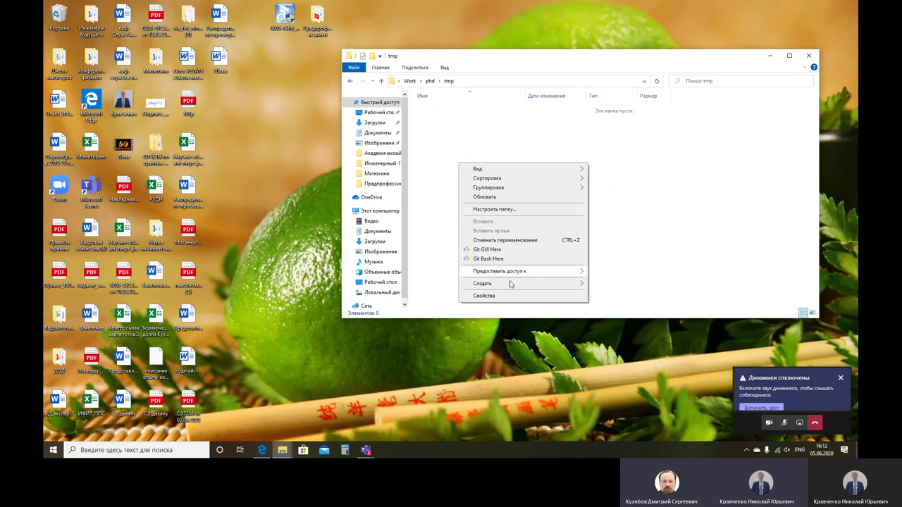
pyautogui.moveTo(555, 289)
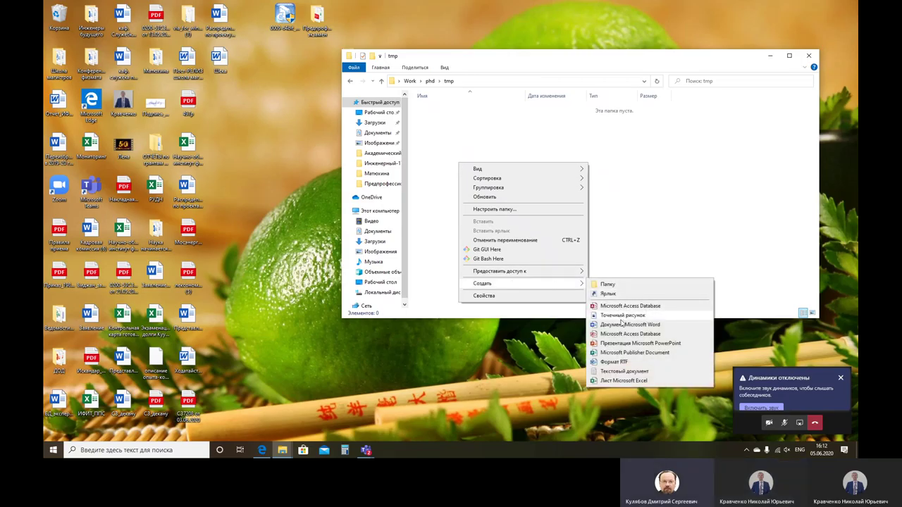
pyautogui.click(621, 372)
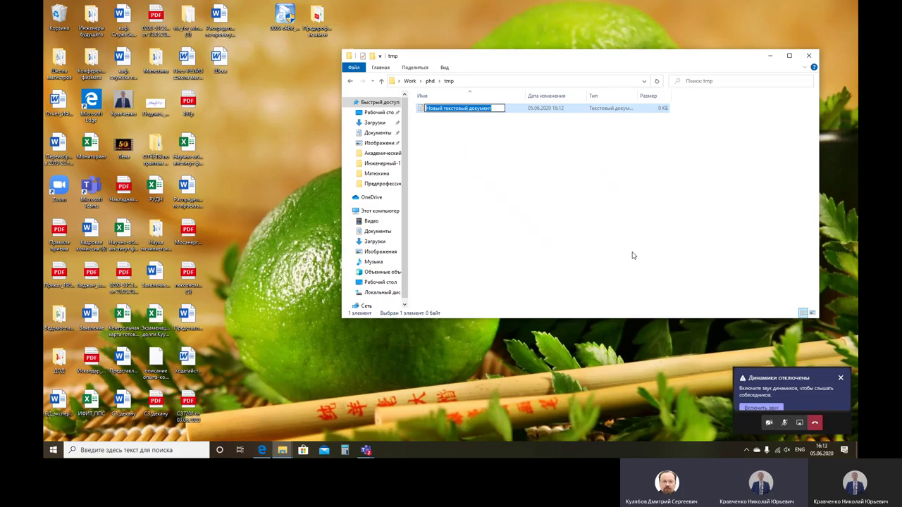
pyautogui.write('rea')
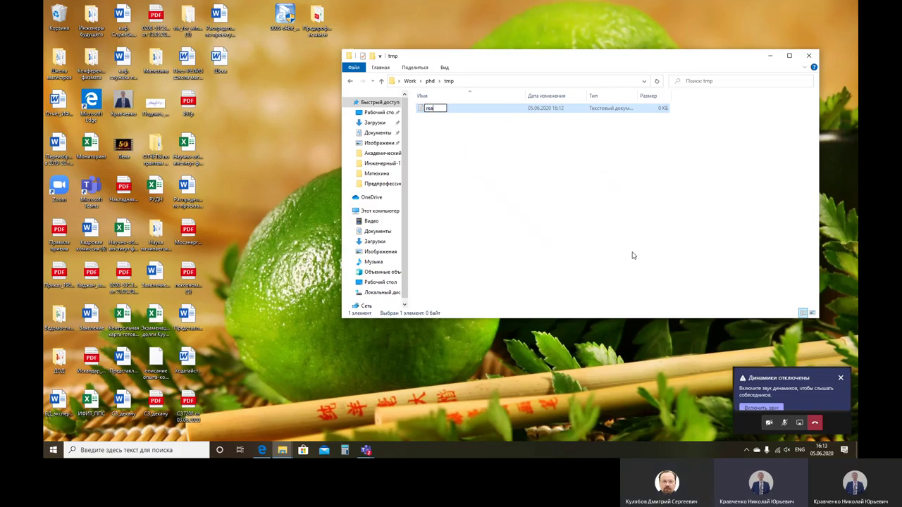
pyautogui.write('d me')
pyautogui.press('Return')
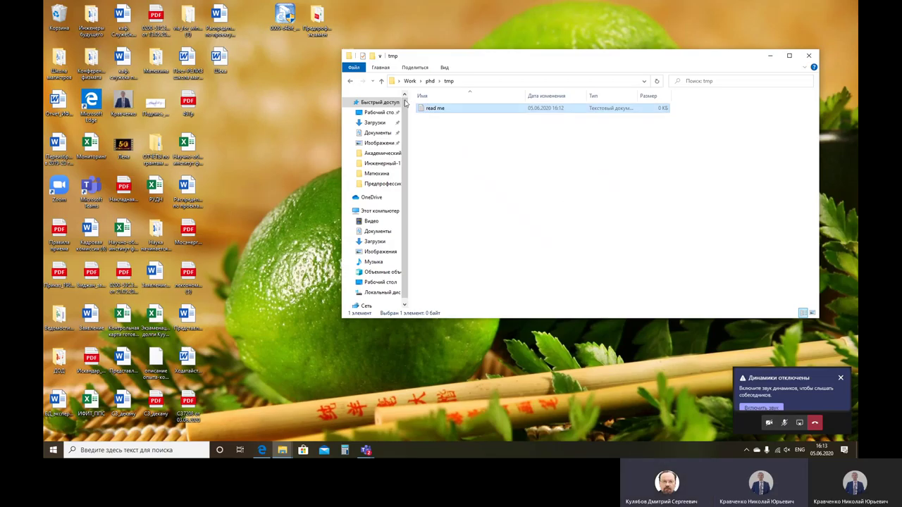
pyautogui.click(381, 82)
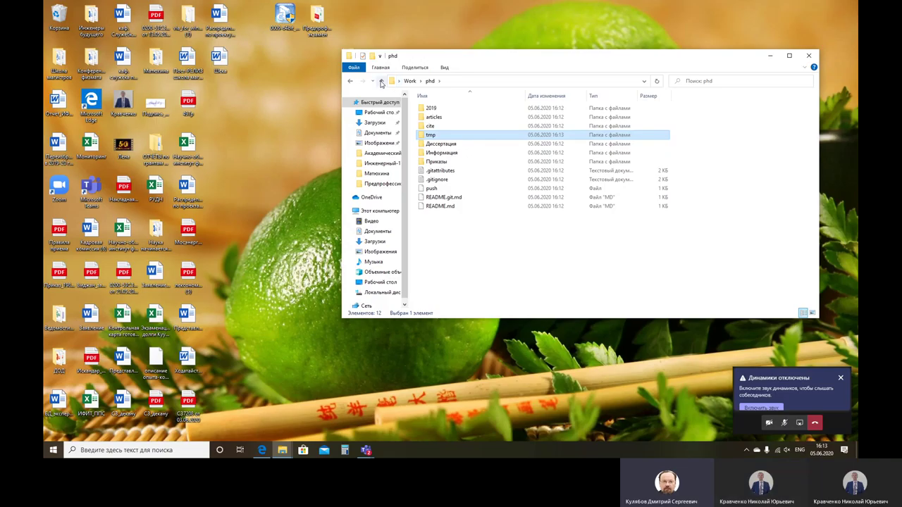
# Step: Launch Git GUI from the desktop and open the recent repository ~/Desktop/Work/phd
pyautogui.moveTo(465, 62); pyautogui.dragTo(416, 103)
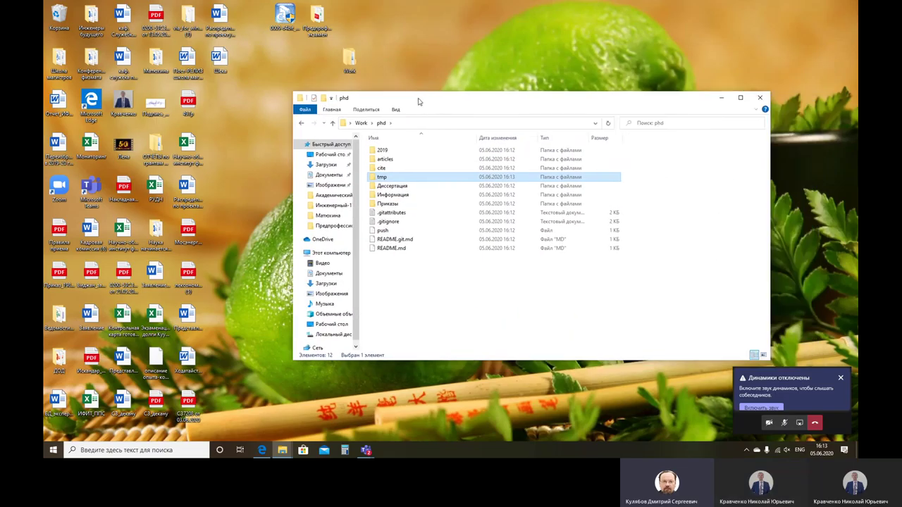
pyautogui.rightClick(399, 52)
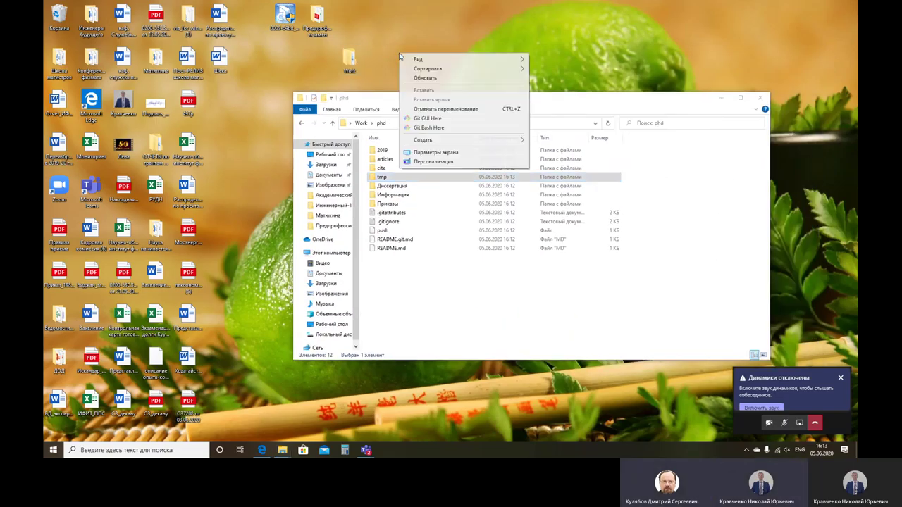
pyautogui.click(431, 117)
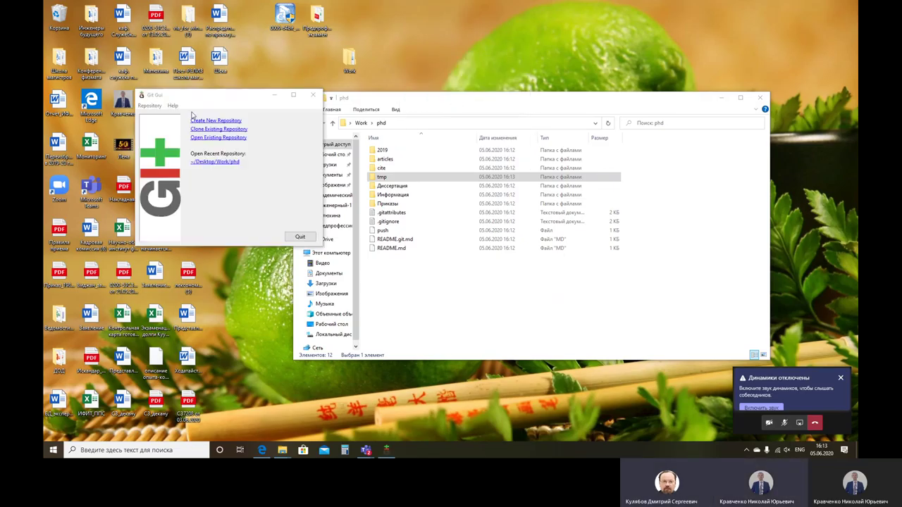
pyautogui.moveTo(209, 97); pyautogui.dragTo(474, 147)
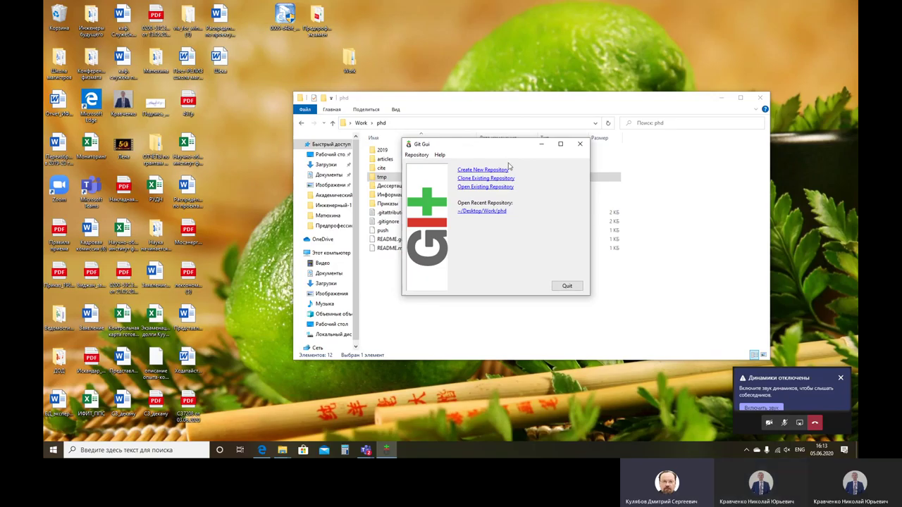
pyautogui.click(493, 211)
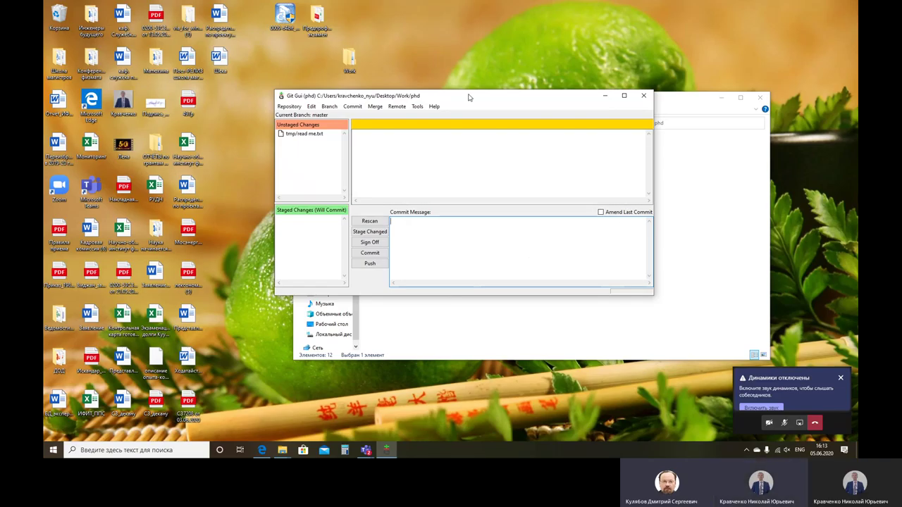
pyautogui.click(354, 108)
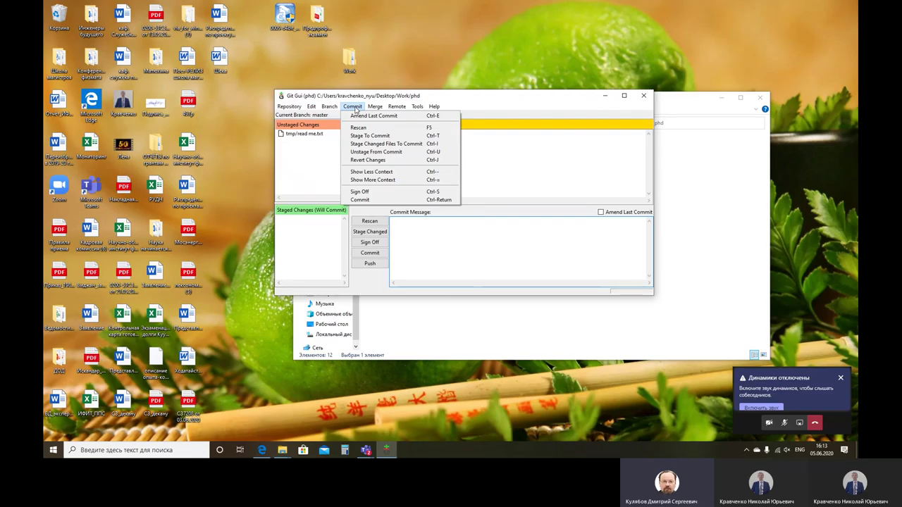
pyautogui.moveTo(330, 109)
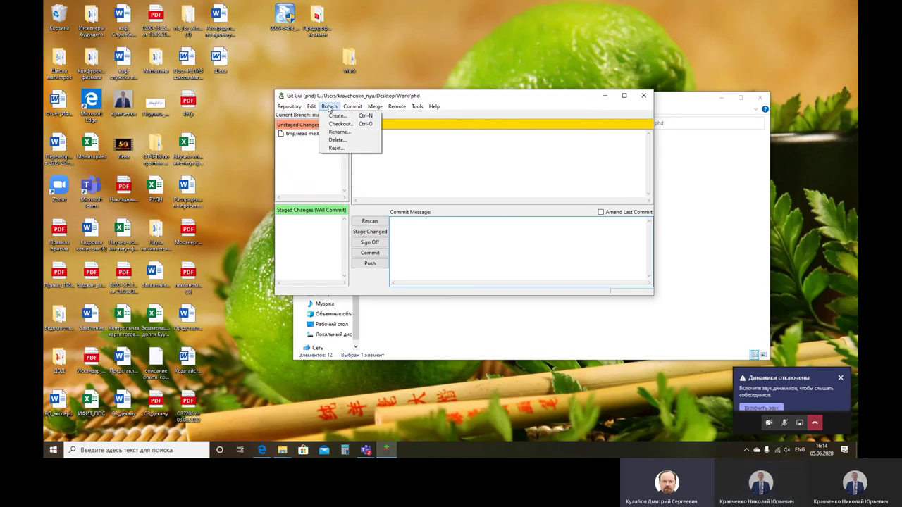
pyautogui.click(310, 173)
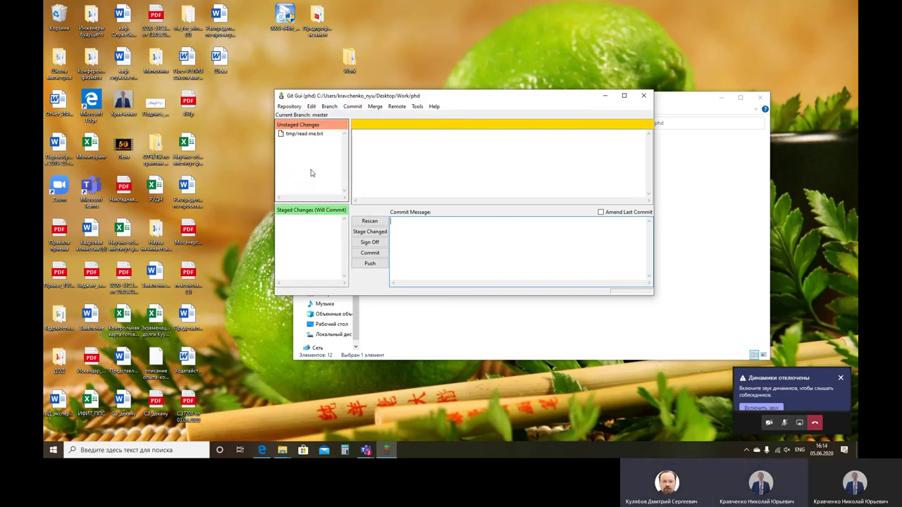
# Step: Close Git GUI and open a Git Bash terminal in the desktop folder, placing its window over the phd folder window
pyautogui.click(645, 98)
pyautogui.rightClick(432, 63)
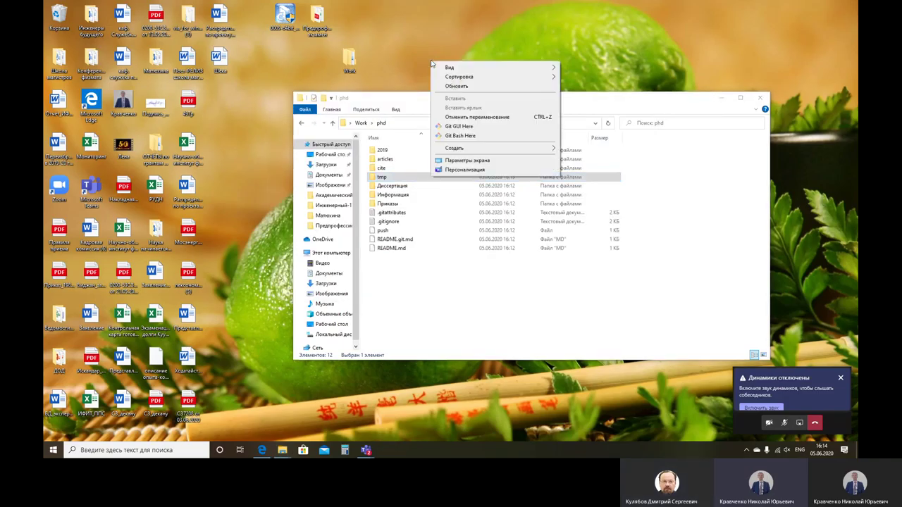
pyautogui.click(479, 136)
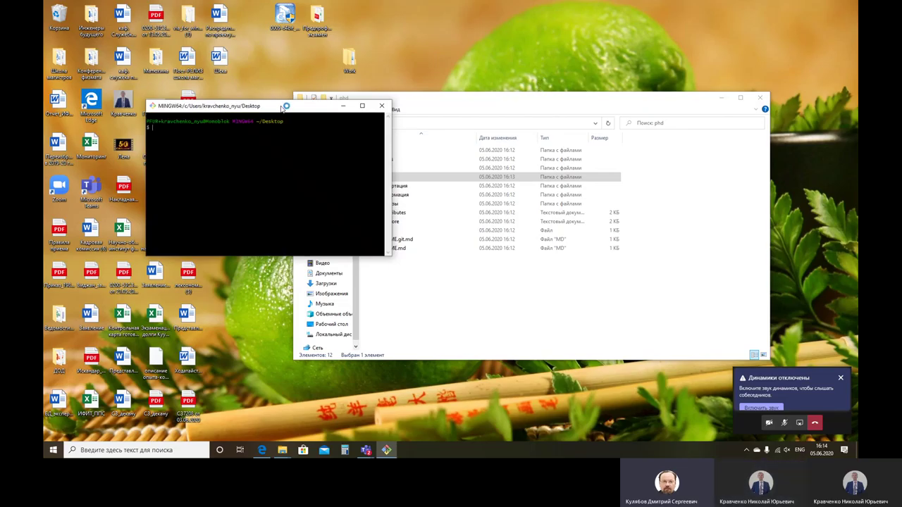
pyautogui.moveTo(284, 107); pyautogui.dragTo(417, 104)
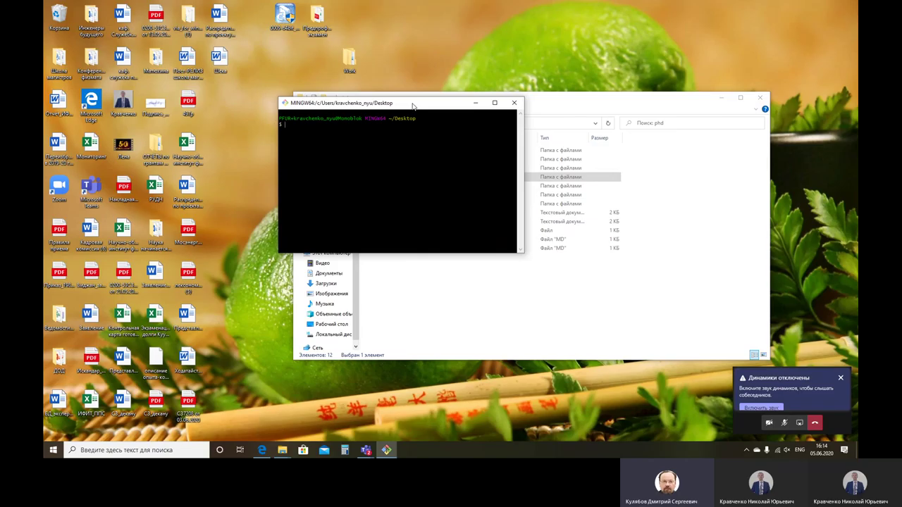
# Step: Change to the work folder in the terminal with cd work and list its contents with ls
pyautogui.write('wor')
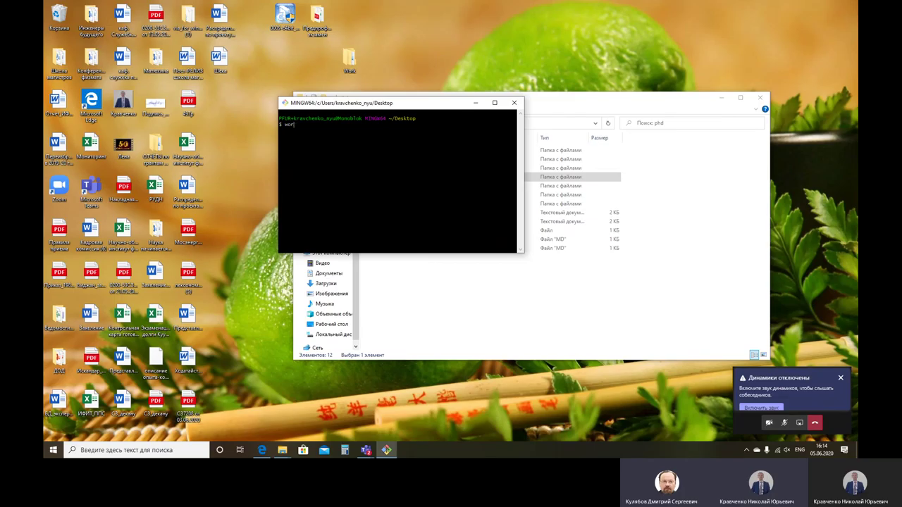
pyautogui.press('BackSpace')
pyautogui.press('BackSpace')
pyautogui.press('BackSpace')
pyautogui.press('BackSpace')
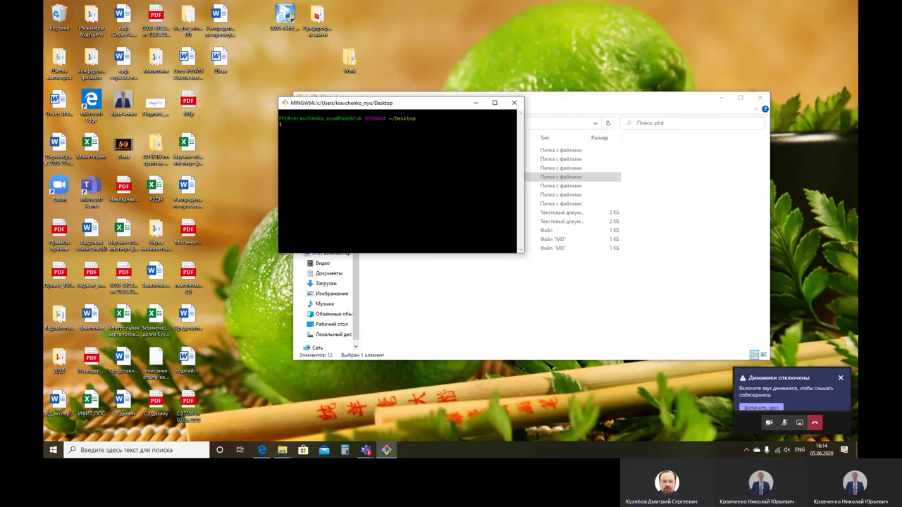
pyautogui.write('cd work')
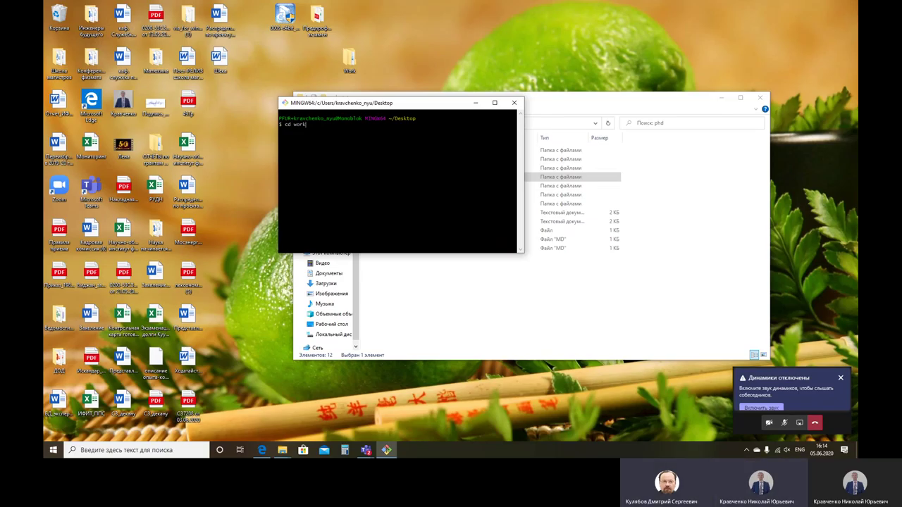
pyautogui.press('Return')
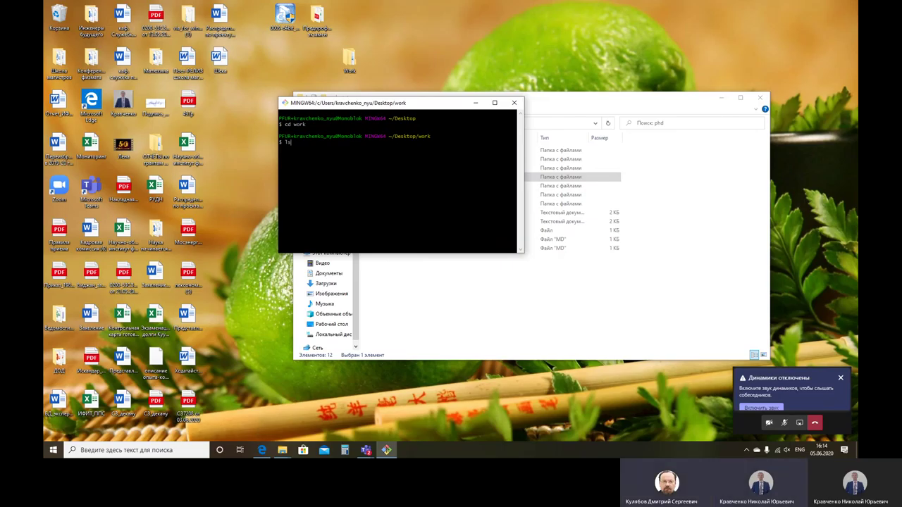
pyautogui.press('Return')
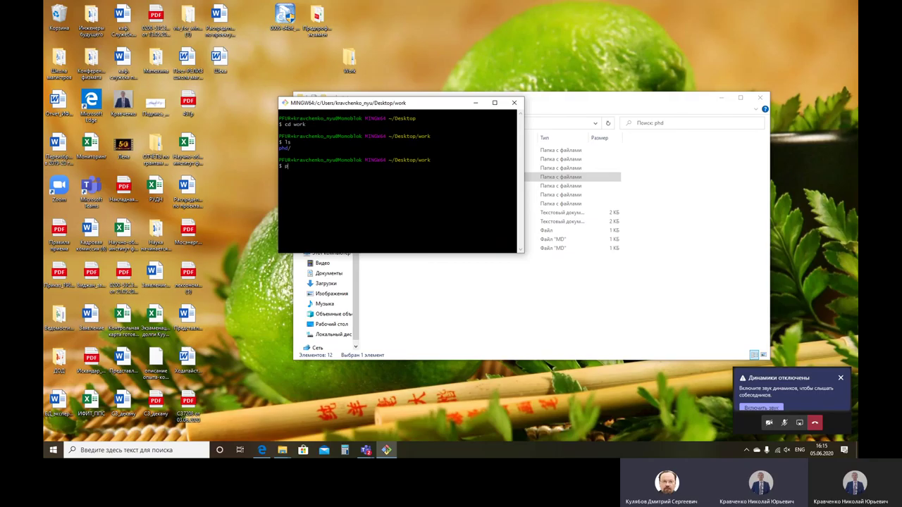
# Step: Change into the phd repository folder with cd phd and list its contents with ls
pyautogui.write('hd')
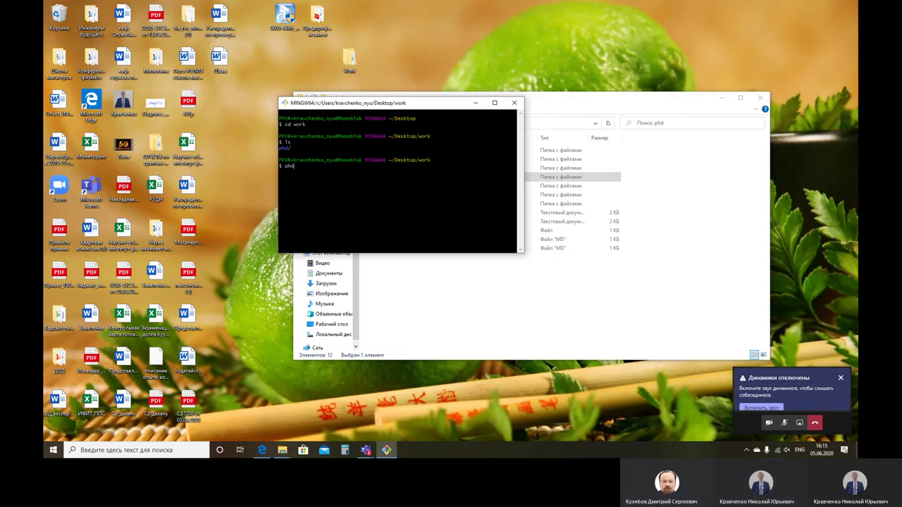
pyautogui.press('Return')
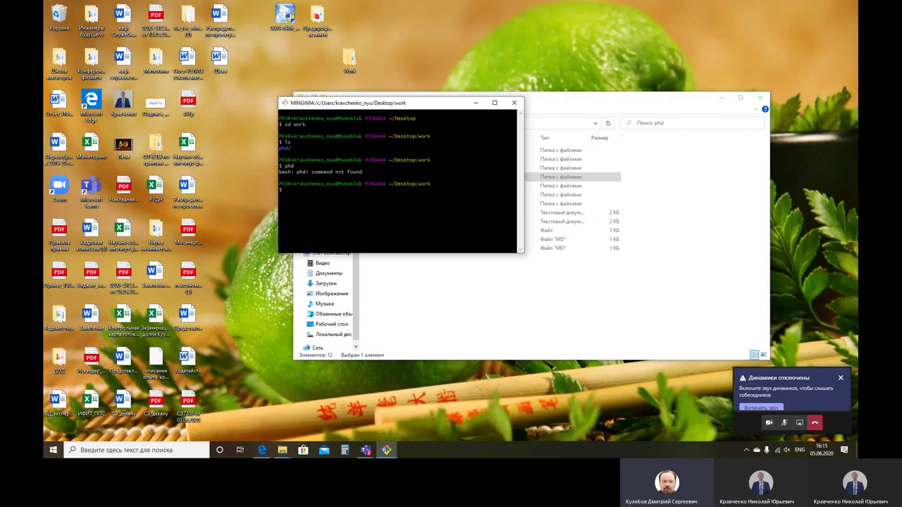
pyautogui.write('cd phd')
pyautogui.press('Return')
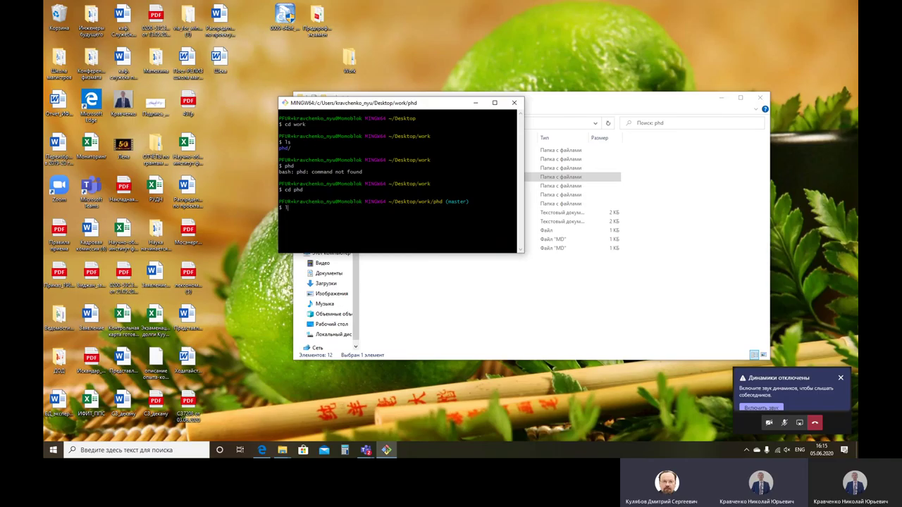
pyautogui.press('Return')
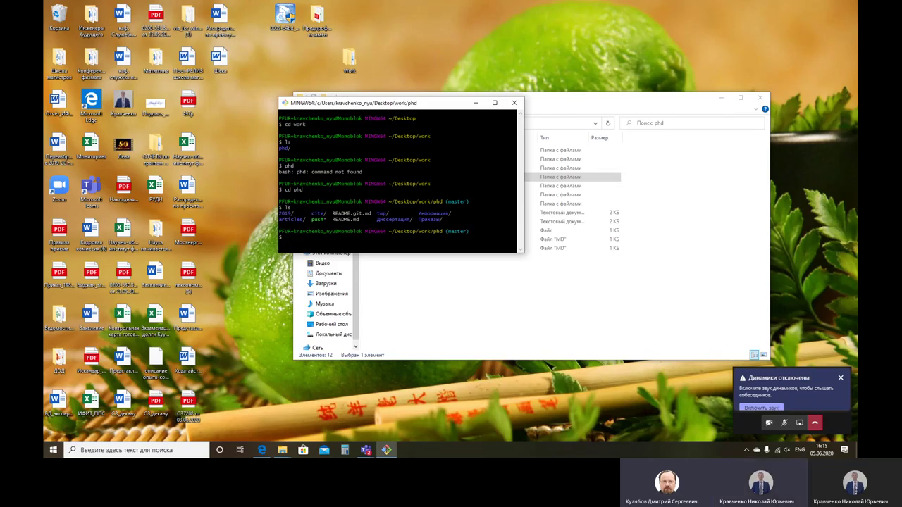
# Step: Enter git at the terminal prompt without running it, and bring the phd folder window forward, shifted slightly away from the terminal
pyautogui.write('git')
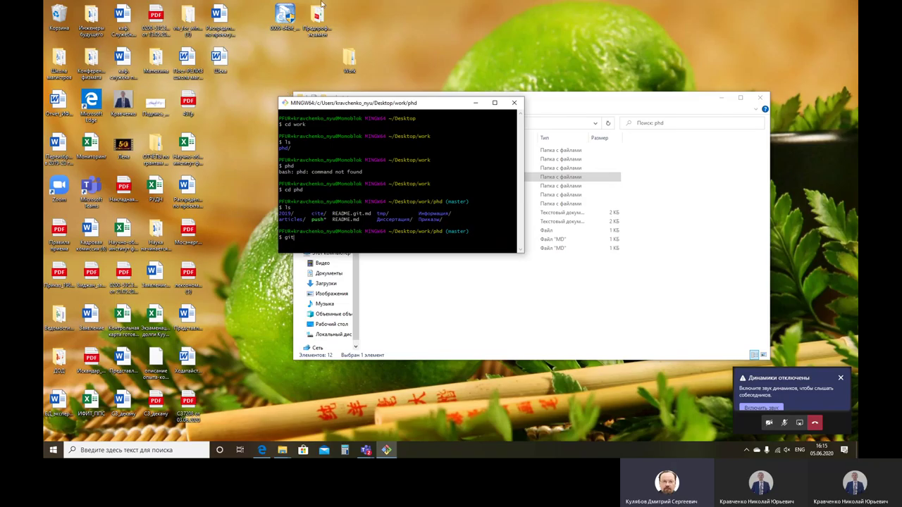
pyautogui.click(585, 101)
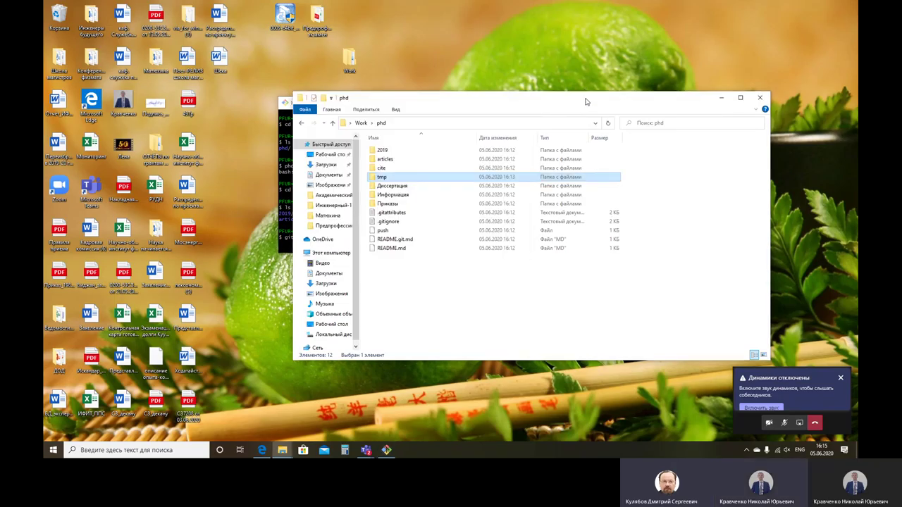
pyautogui.moveTo(585, 101); pyautogui.dragTo(644, 112)
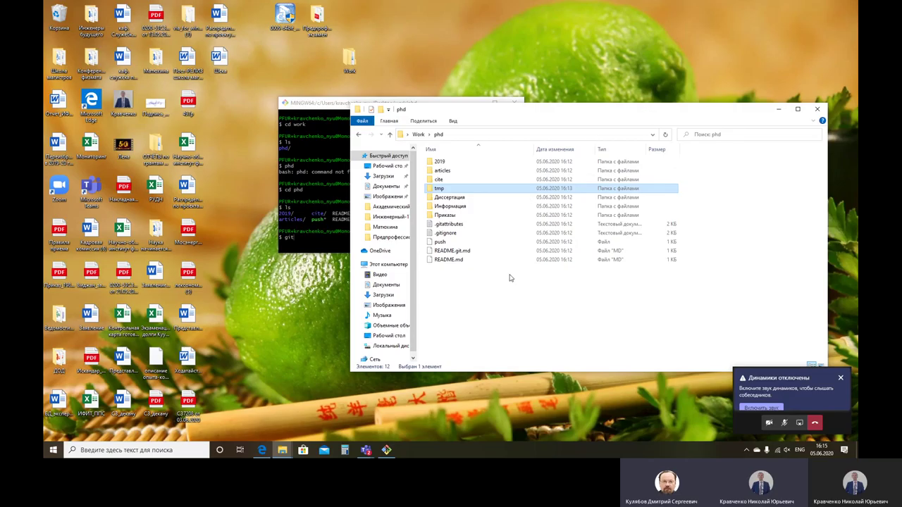
# Step: Try to open README.git.md from the phd folder, directly and through Open with, dismissing the app chooser each time
pyautogui.click(467, 251)
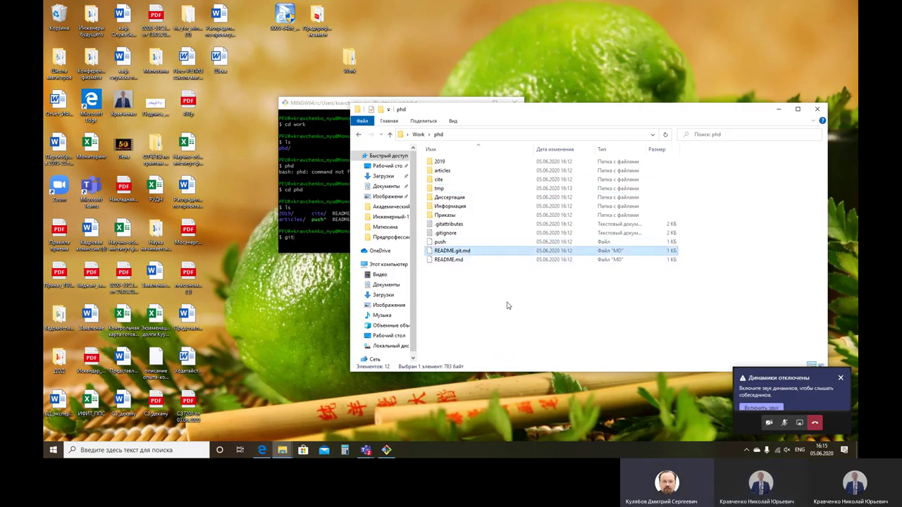
pyautogui.doubleClick(464, 252)
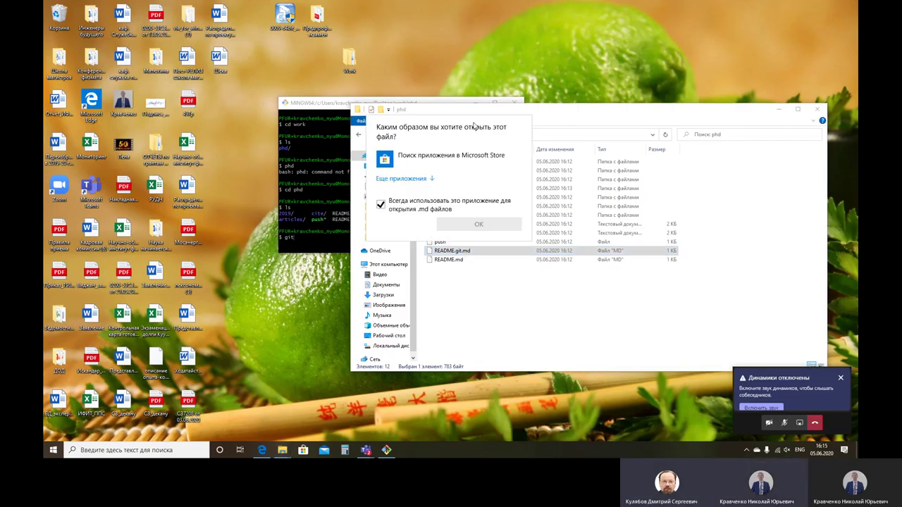
pyautogui.click(557, 119)
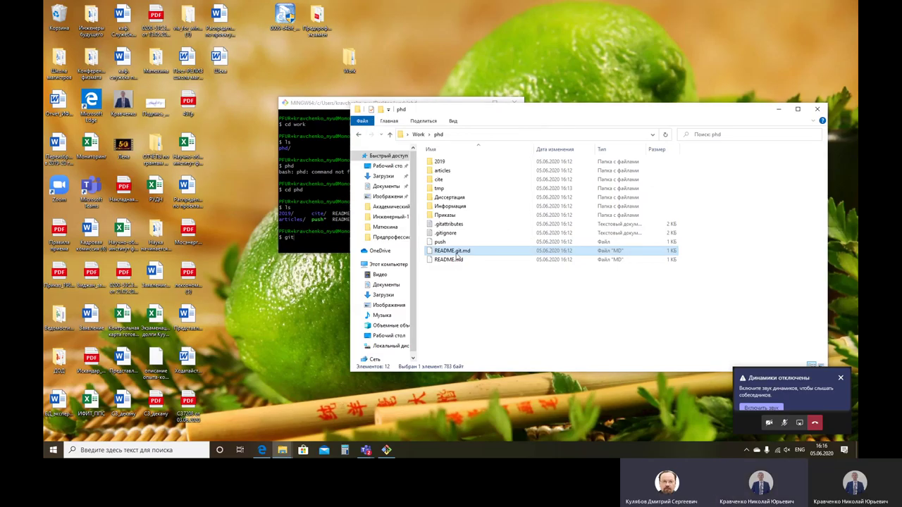
pyautogui.rightClick(457, 253)
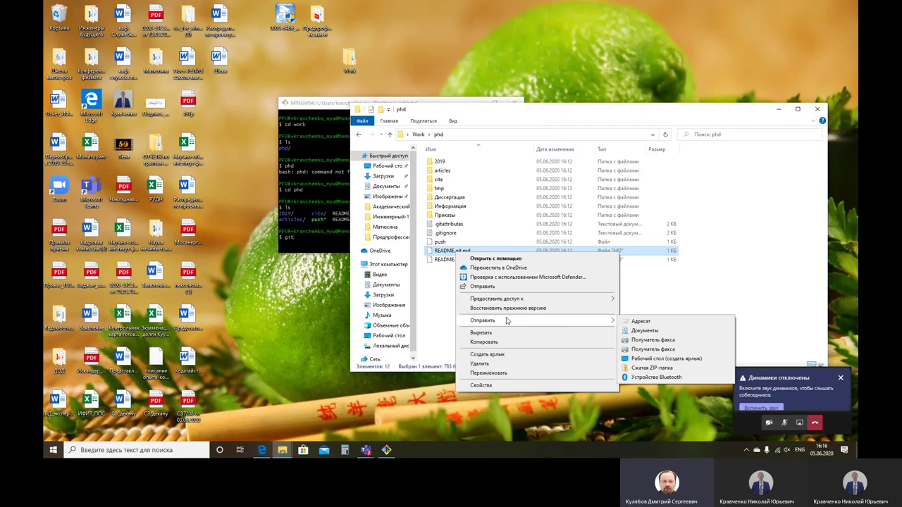
pyautogui.click(494, 258)
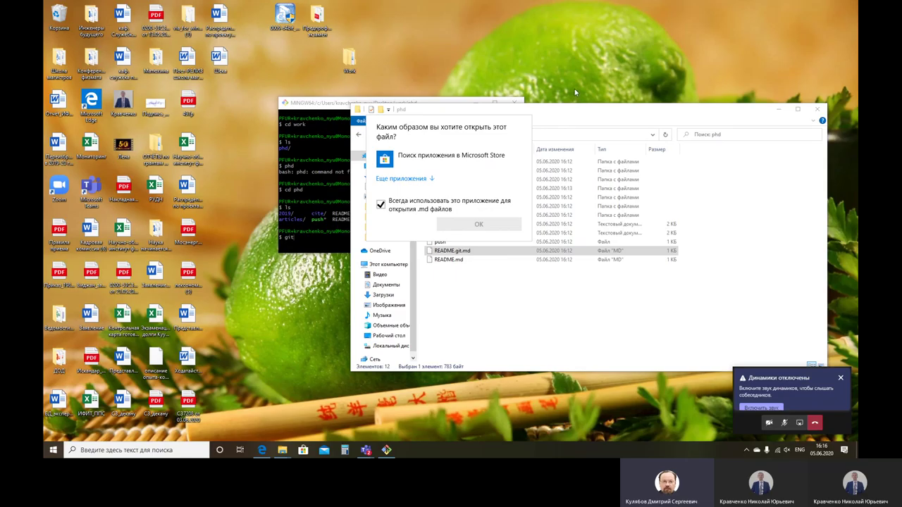
pyautogui.press('Escape')
pyautogui.rightClick(447, 254)
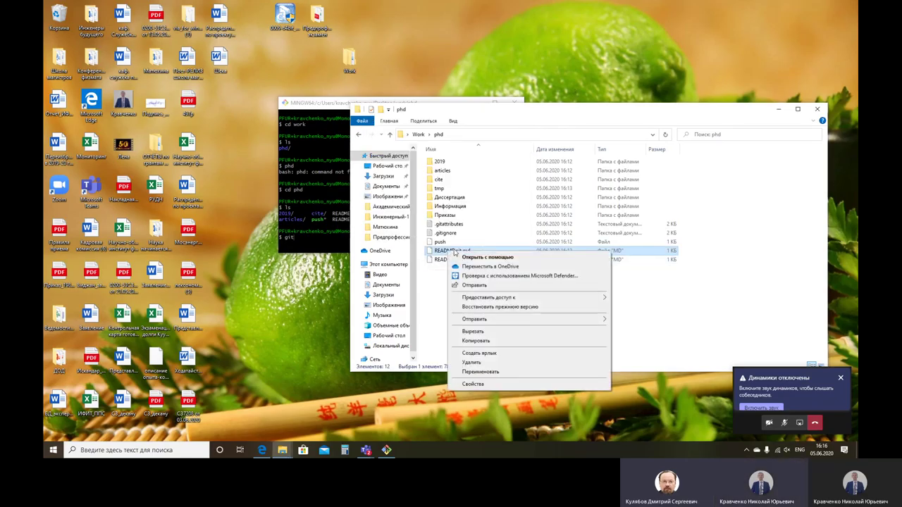
pyautogui.click(479, 258)
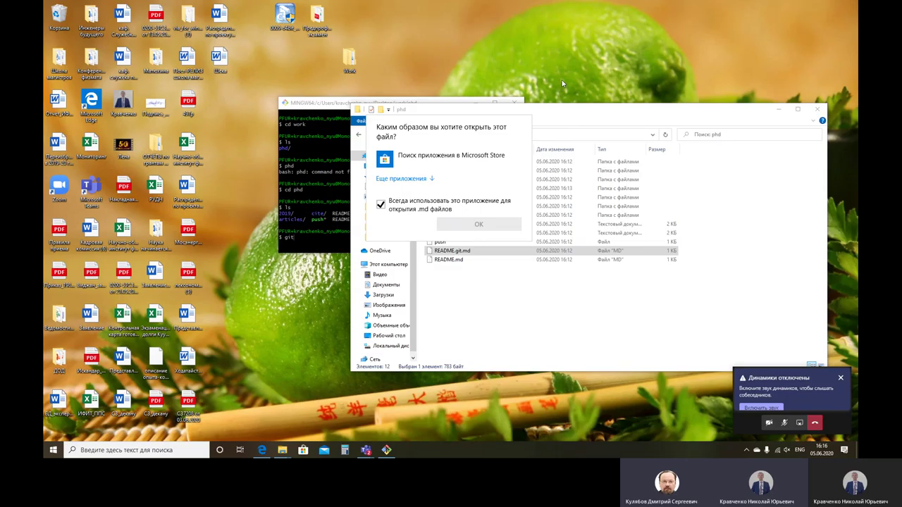
pyautogui.press('Escape')
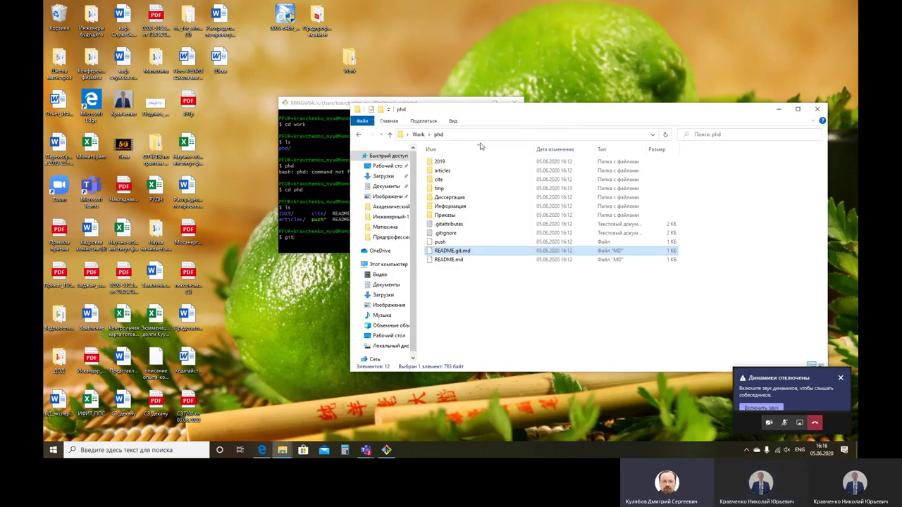
pyautogui.click(282, 451)
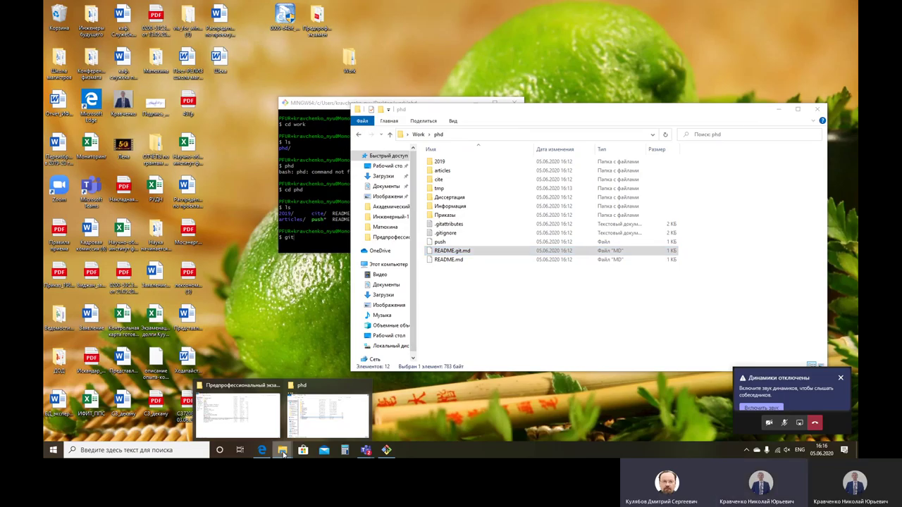
pyautogui.click(308, 437)
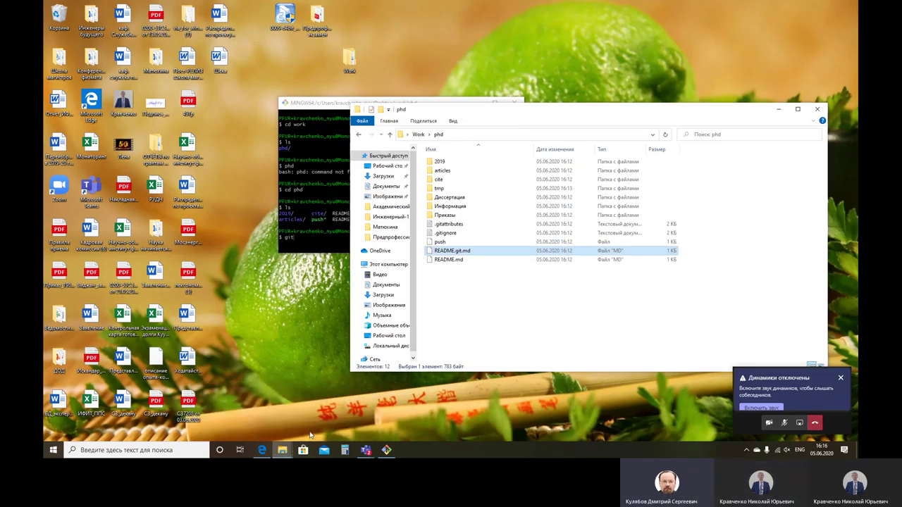
# Step: Switch to the Edge browser and search Rambler for notepad++
pyautogui.click(262, 450)
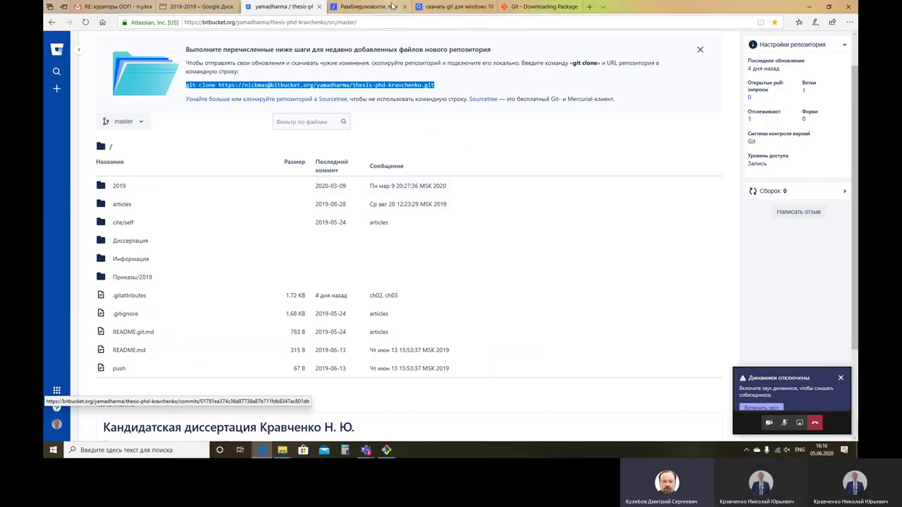
pyautogui.click(393, 6)
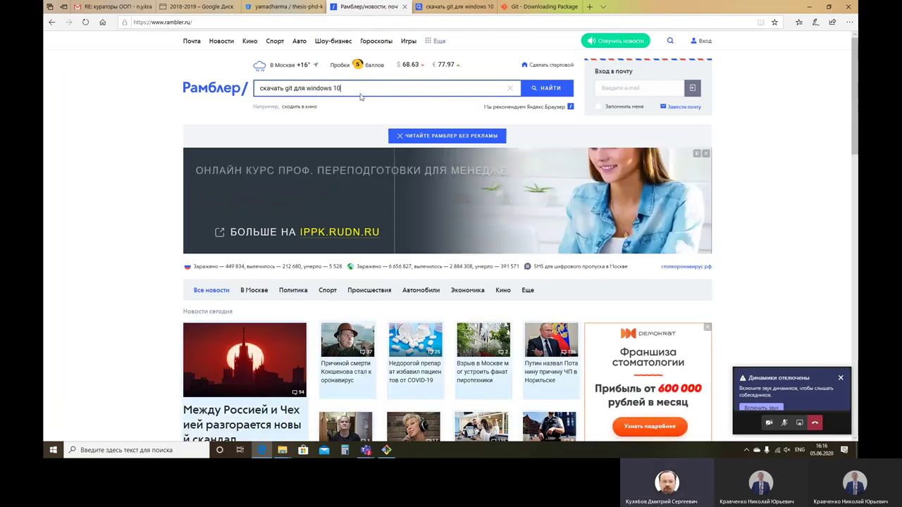
pyautogui.hotkey('ctrl', 'a')
pyautogui.write('n')
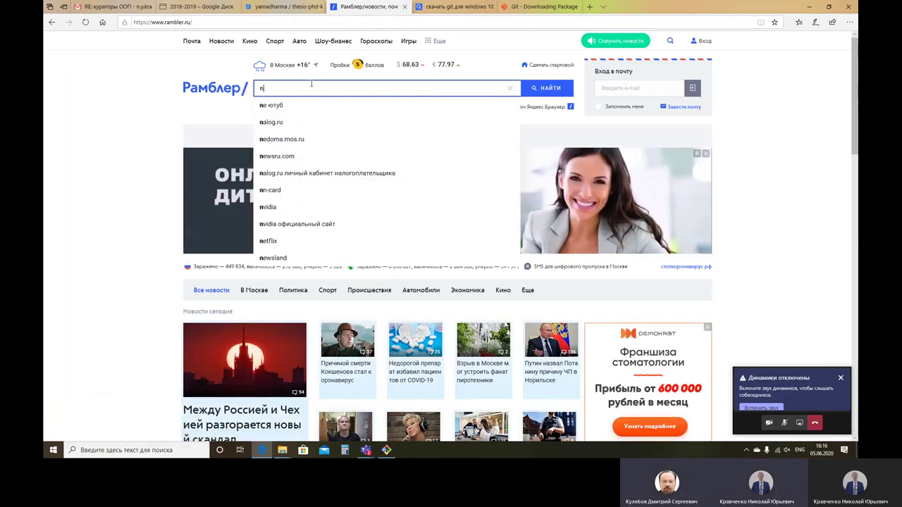
pyautogui.write('ote')
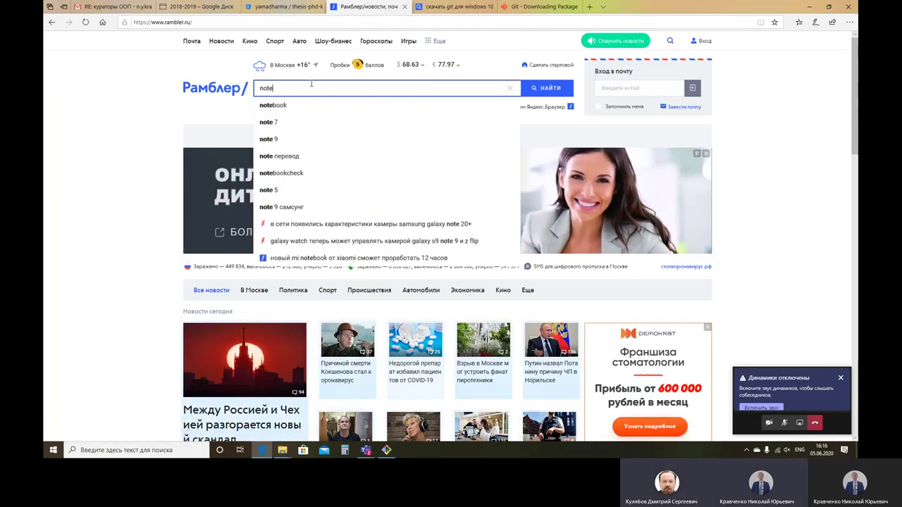
pyautogui.write('pad')
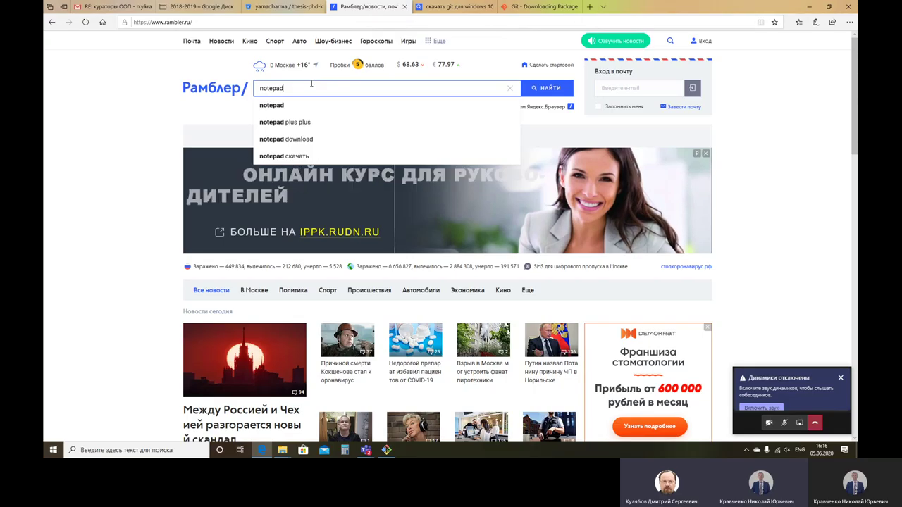
pyautogui.write('++')
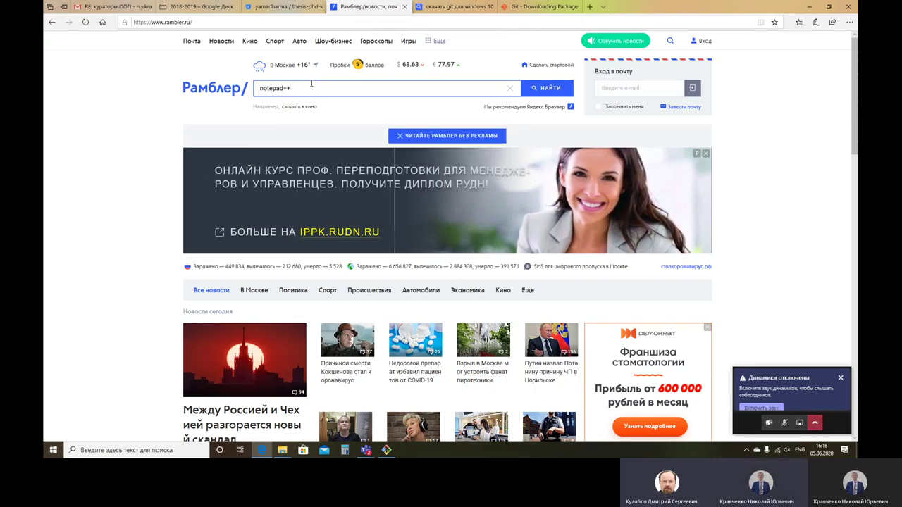
pyautogui.press('Return')
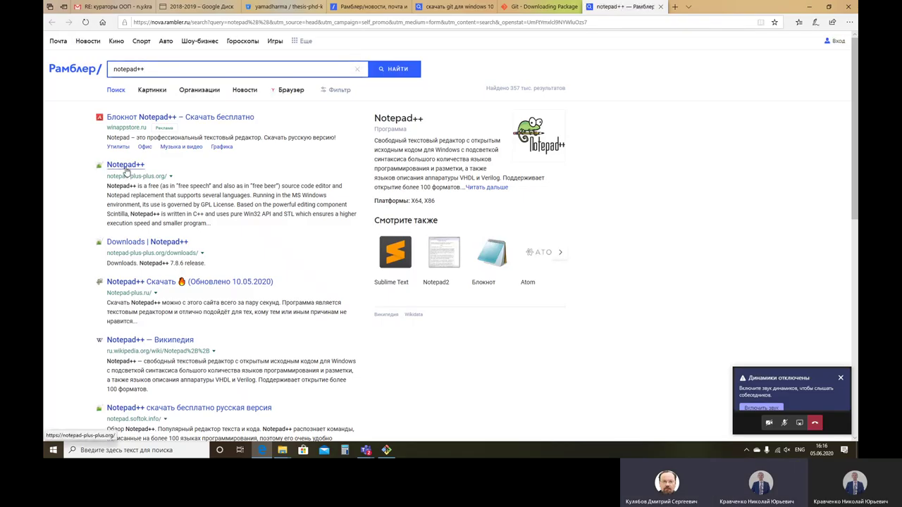
# Step: Open the official Notepad++ site from the search results and go to the download page of the 7.8.6 release
pyautogui.middleClick(125, 168)
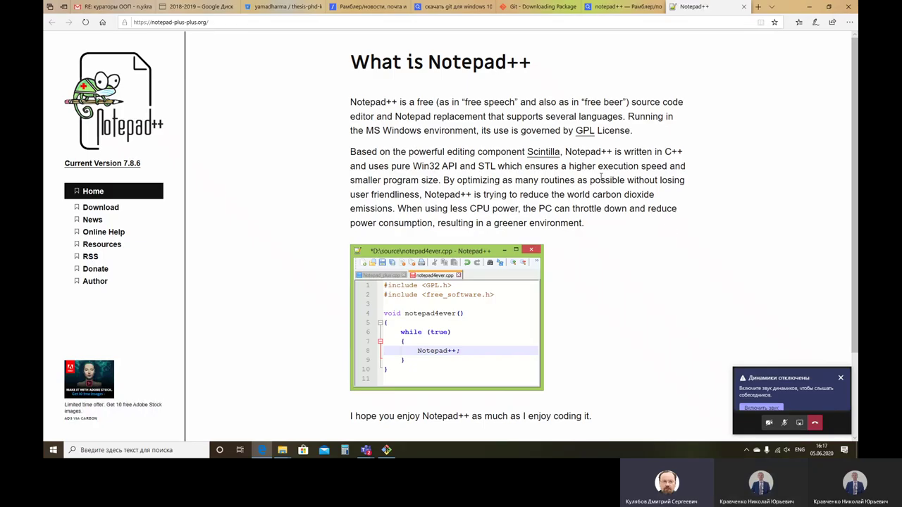
pyautogui.scroll(-2, 592, 182)
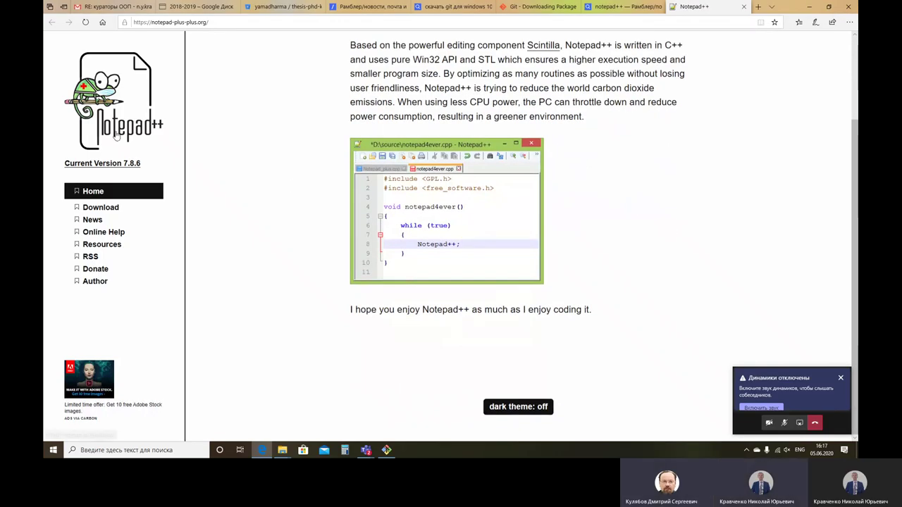
pyautogui.click(99, 208)
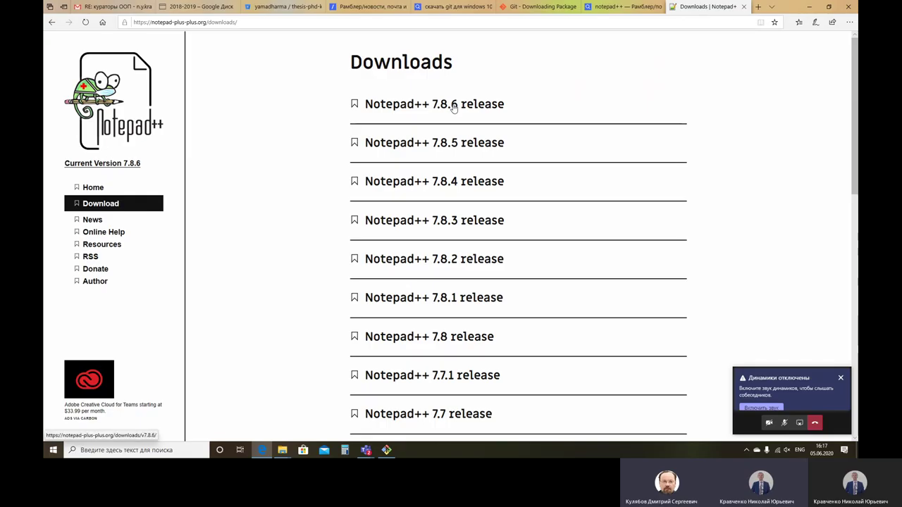
pyautogui.click(470, 105)
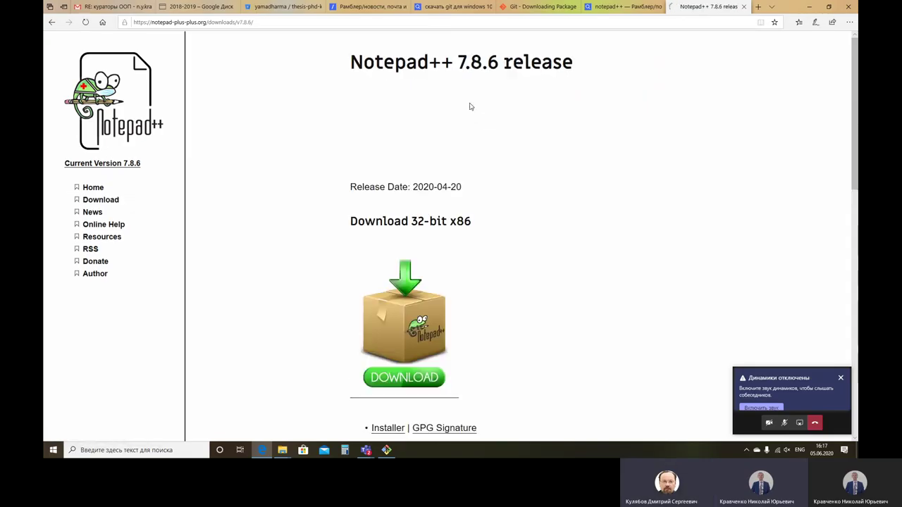
pyautogui.scroll(-3, 523, 157)
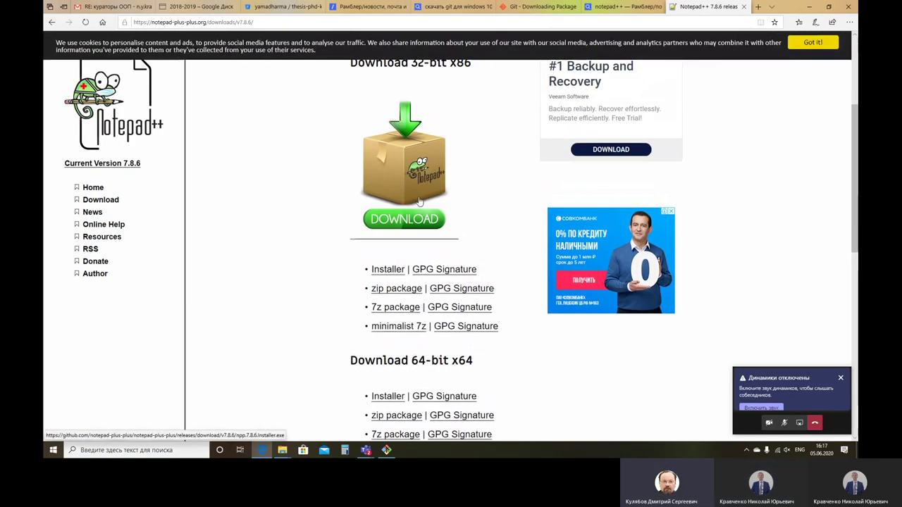
pyautogui.scroll(2, 409, 303)
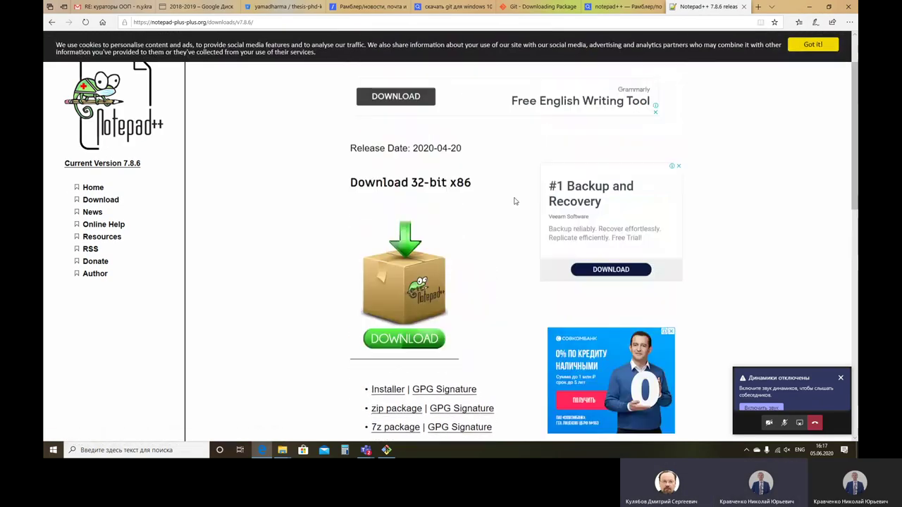
# Step: Run the Notepad++ 7.8.6 installer for 64-bit x64 from the download page, dismissing the 32-bit installer offer
pyautogui.click(397, 348)
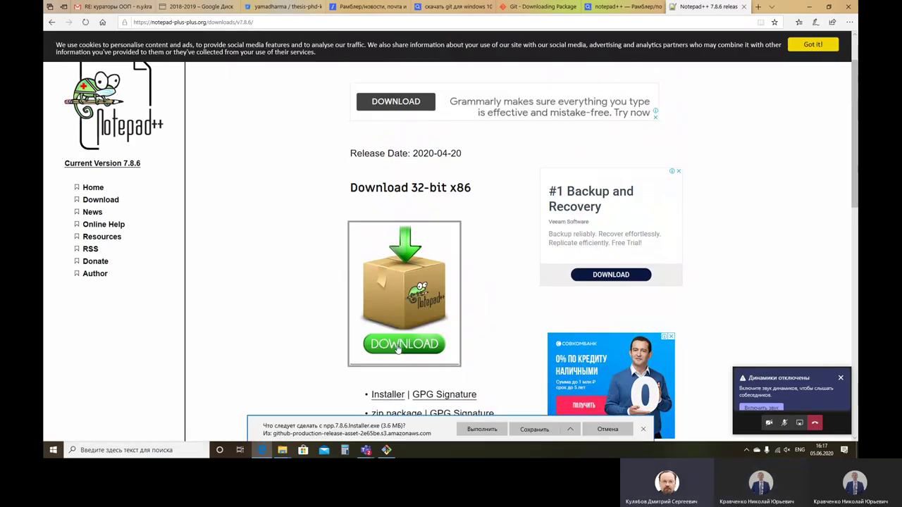
pyautogui.click(645, 431)
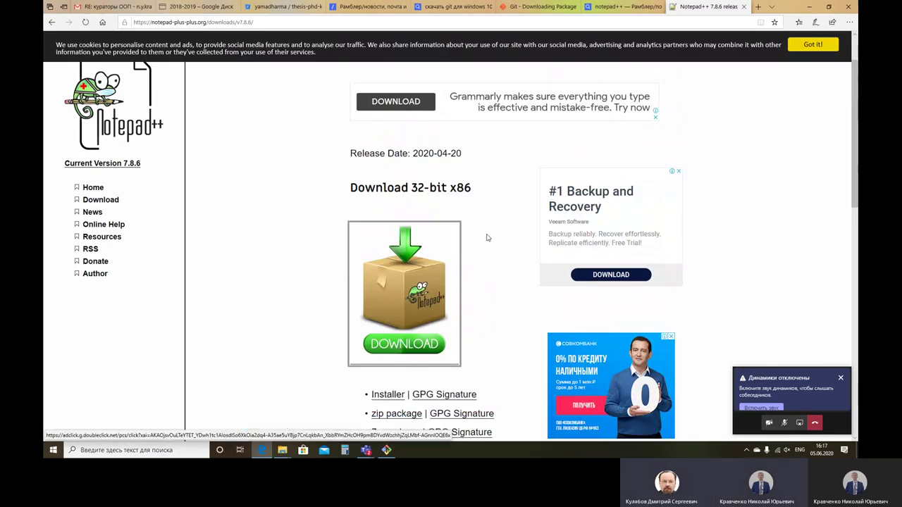
pyautogui.scroll(-5, 486, 199)
pyautogui.scroll(2, 489, 200)
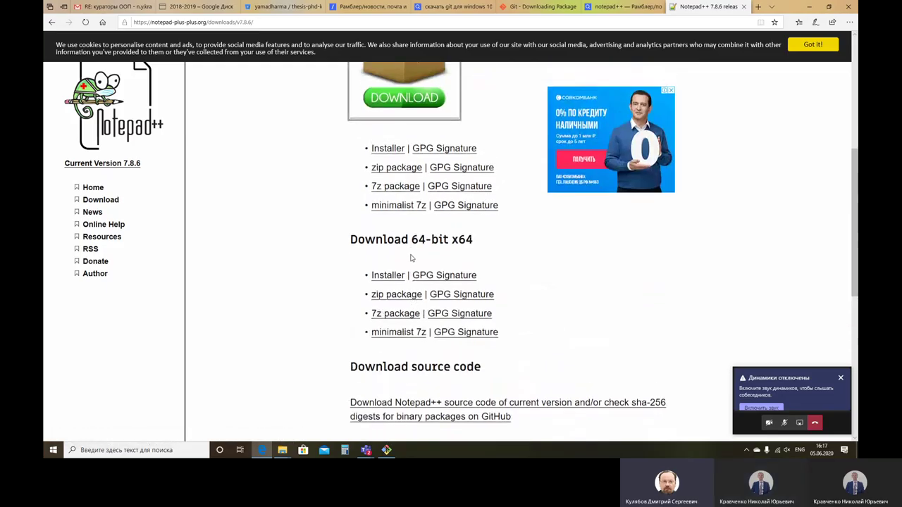
pyautogui.click(393, 276)
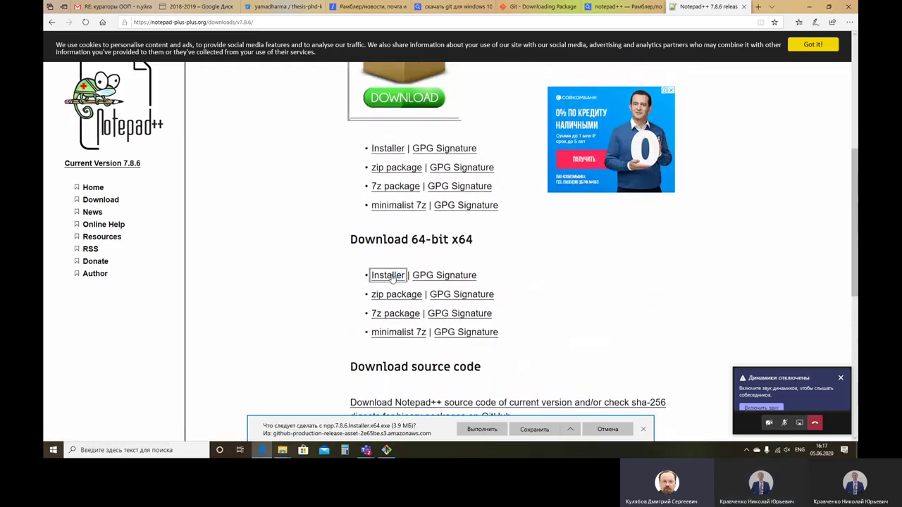
pyautogui.click(481, 429)
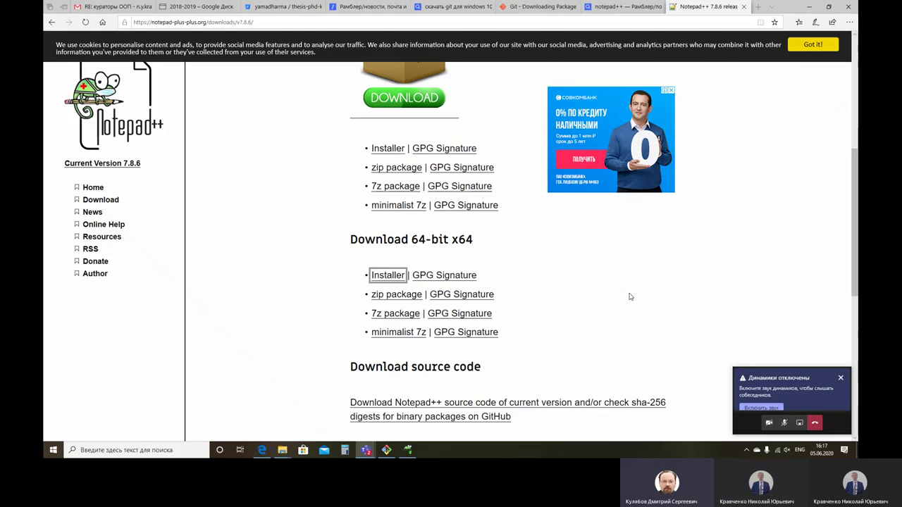
# Step: Install Notepad++ v7.8.6 in Russian into C:\Program Files\Notepad++ with the default components, and launch it on finishing
pyautogui.click(408, 450)
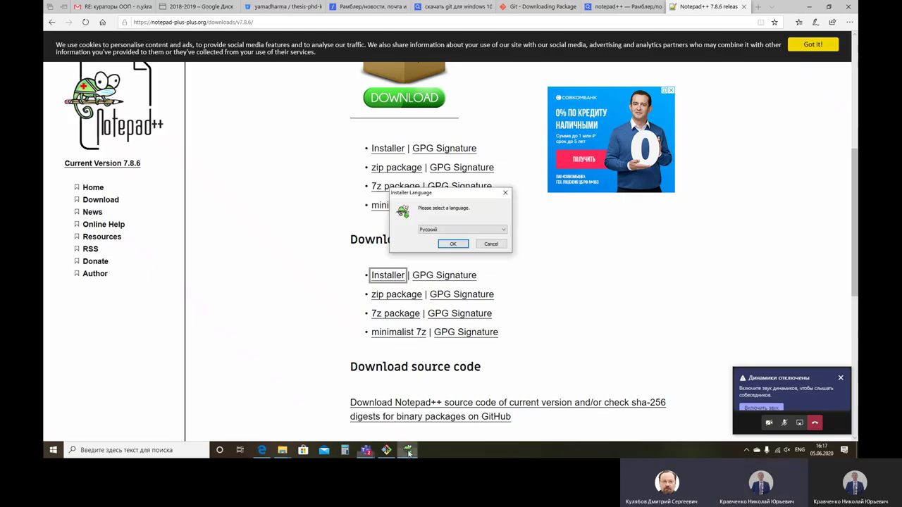
pyautogui.click(453, 244)
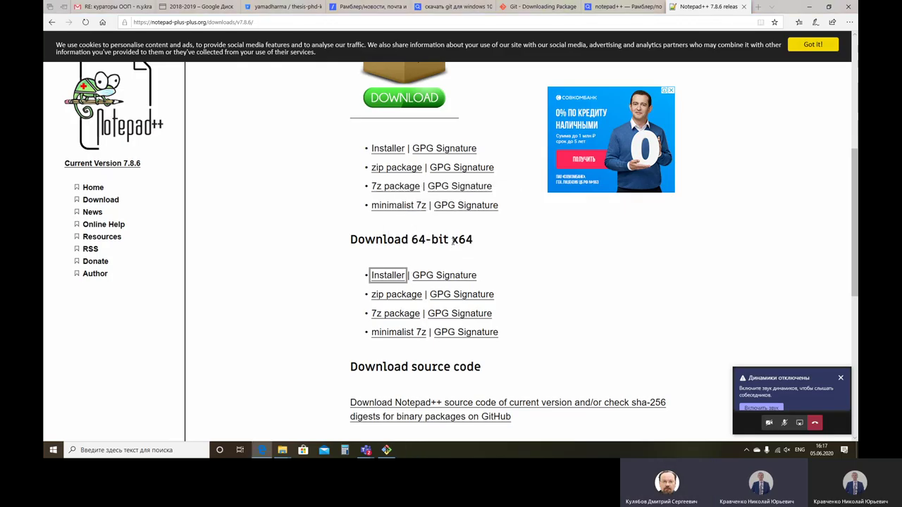
pyautogui.click(498, 292)
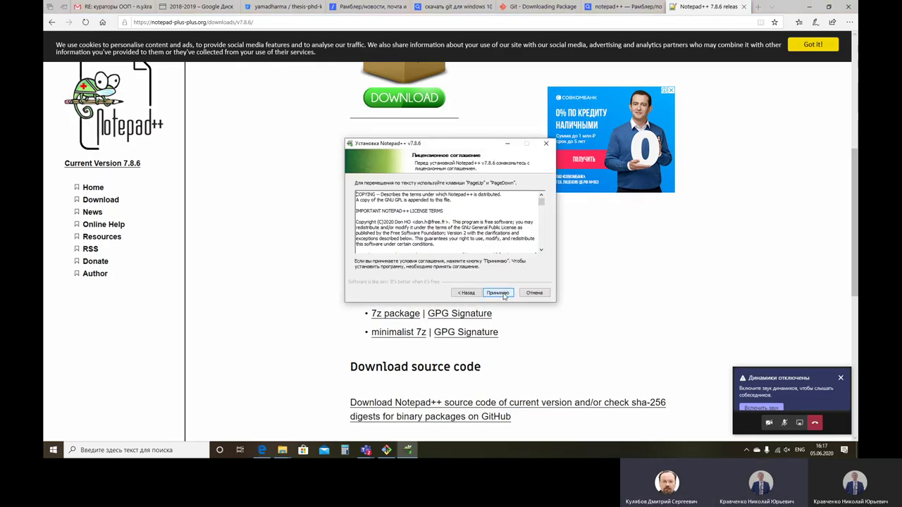
pyautogui.click(503, 296)
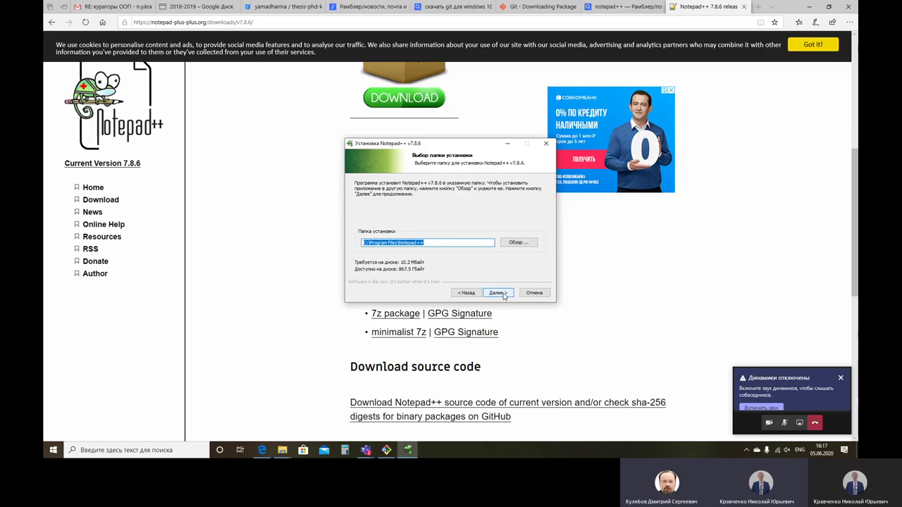
pyautogui.click(503, 296)
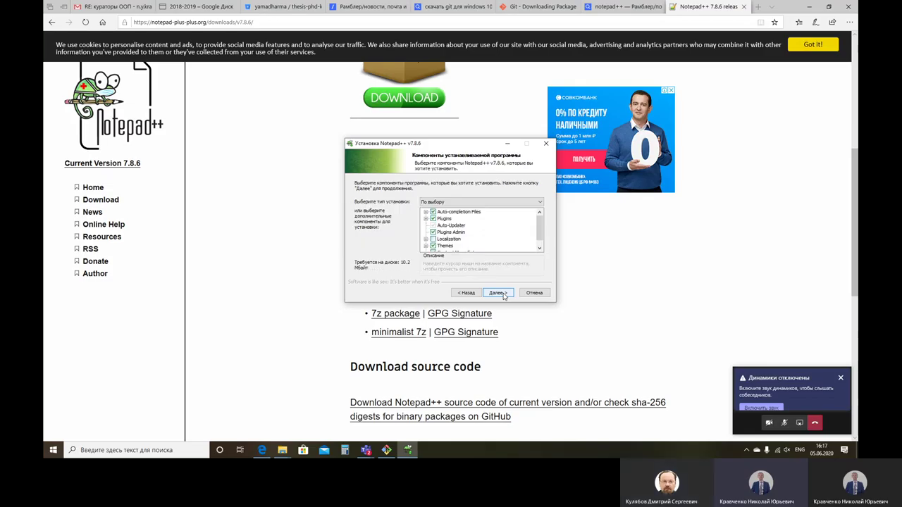
pyautogui.click(503, 295)
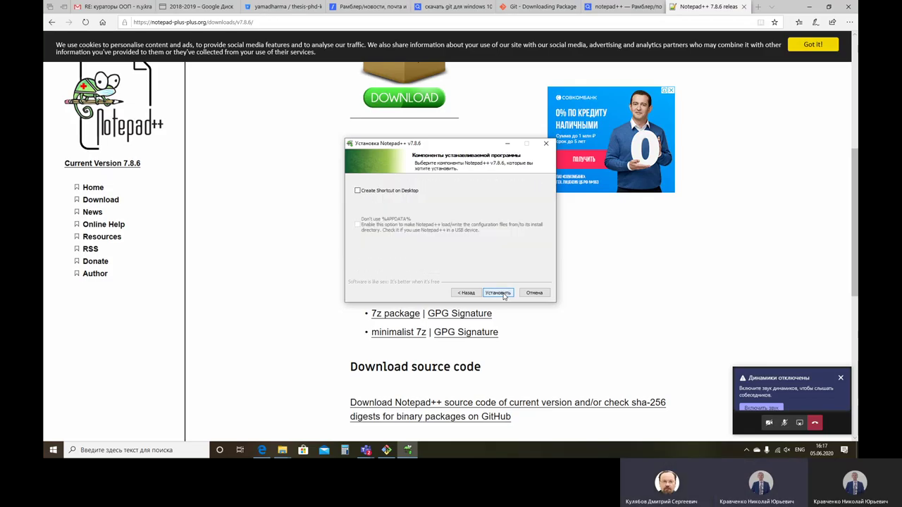
pyautogui.click(503, 295)
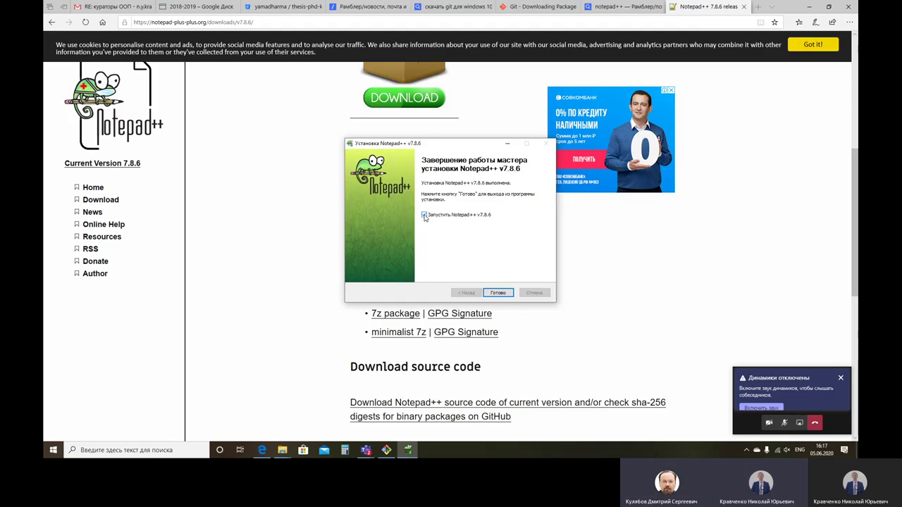
pyautogui.click(498, 293)
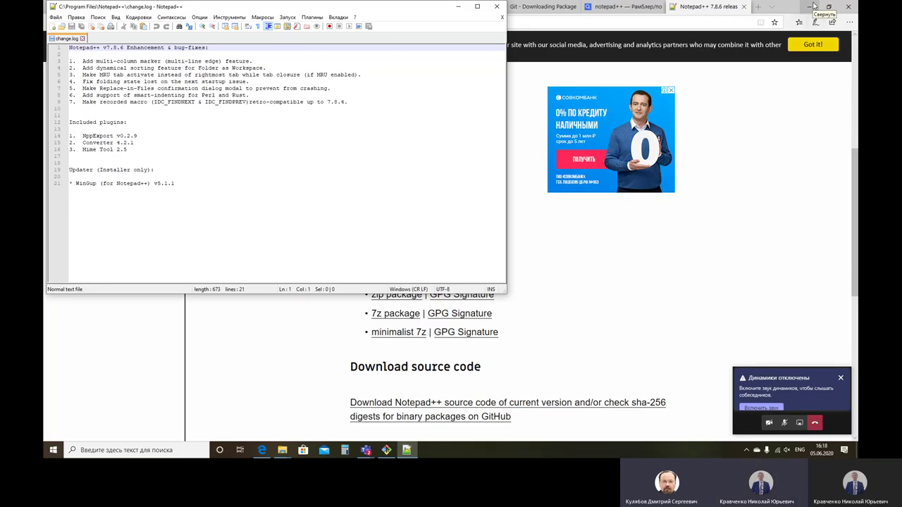
# Step: Minimize the browser, close the change.log window, and open README.git.md from the phd folder in Notepad++
pyautogui.click(818, 7)
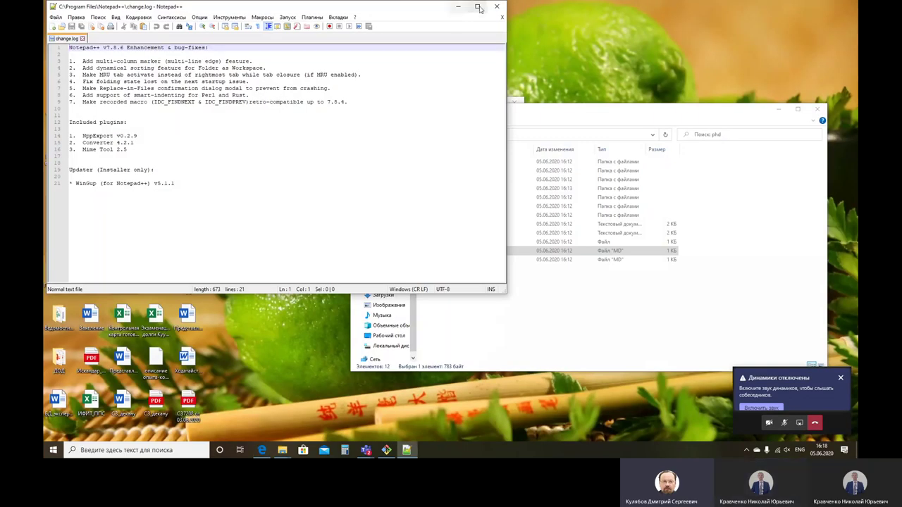
pyautogui.click(499, 7)
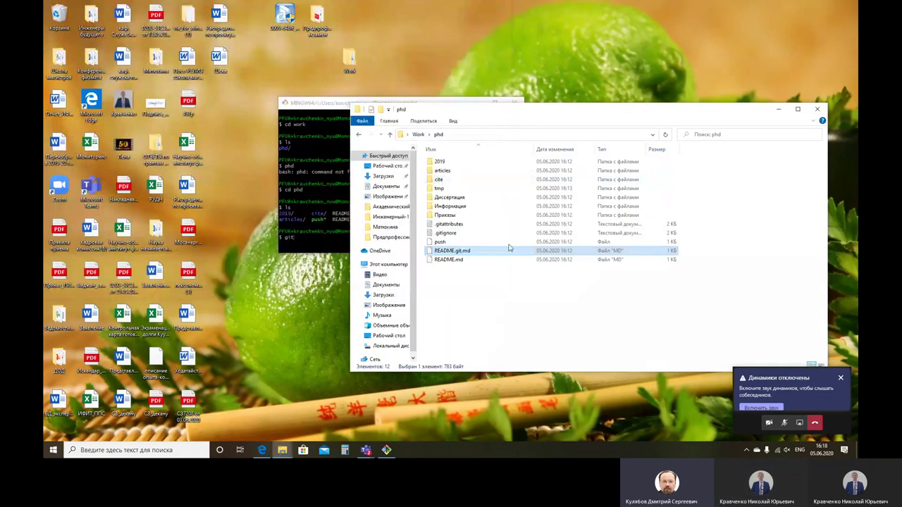
pyautogui.rightClick(455, 254)
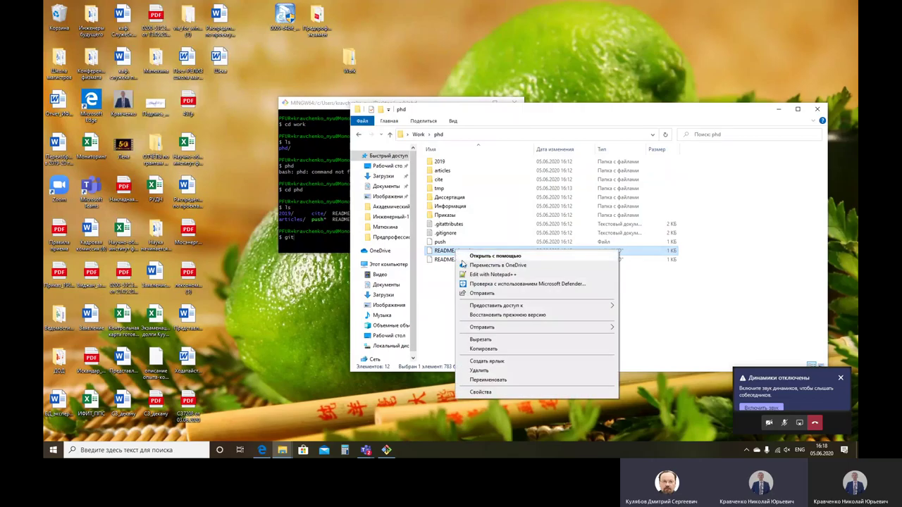
pyautogui.click(494, 275)
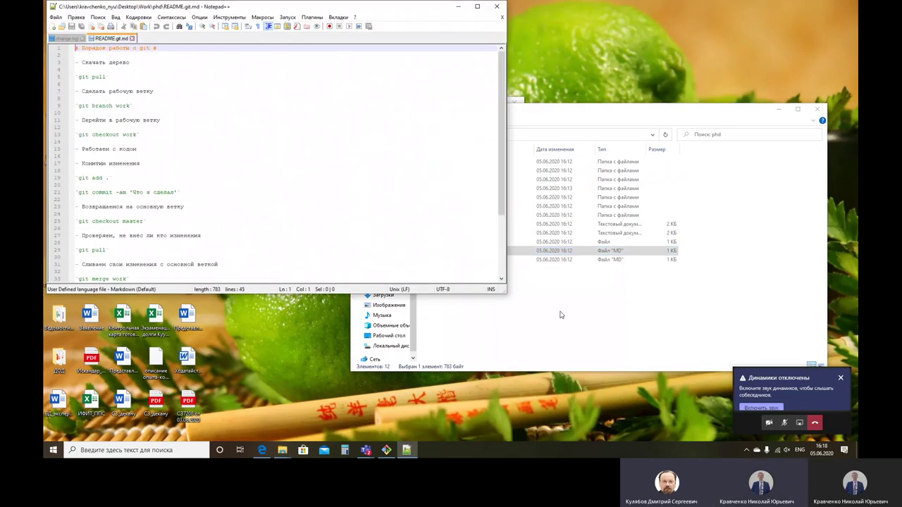
# Step: Read through the git workflow in README.git.md, shifting its window so the terminal behind it stays reachable
pyautogui.moveTo(258, 5); pyautogui.dragTo(486, 51)
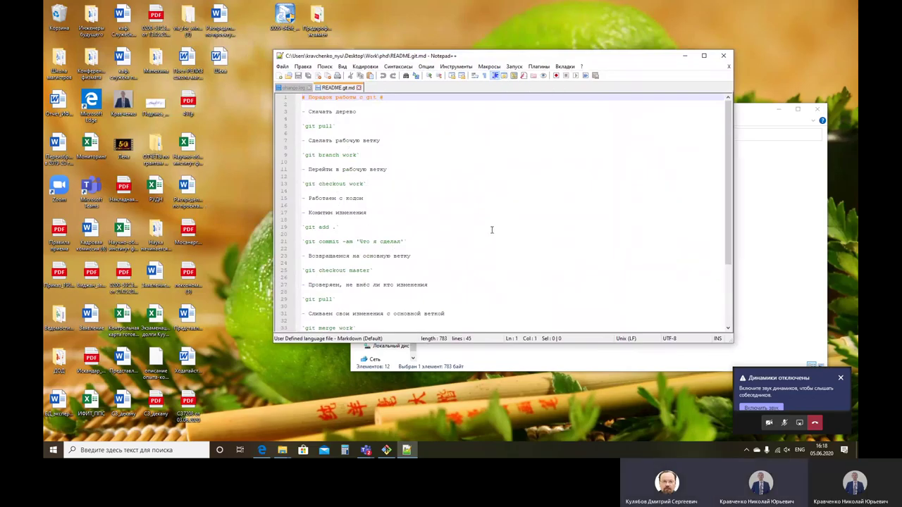
pyautogui.scroll(-4, 437, 194)
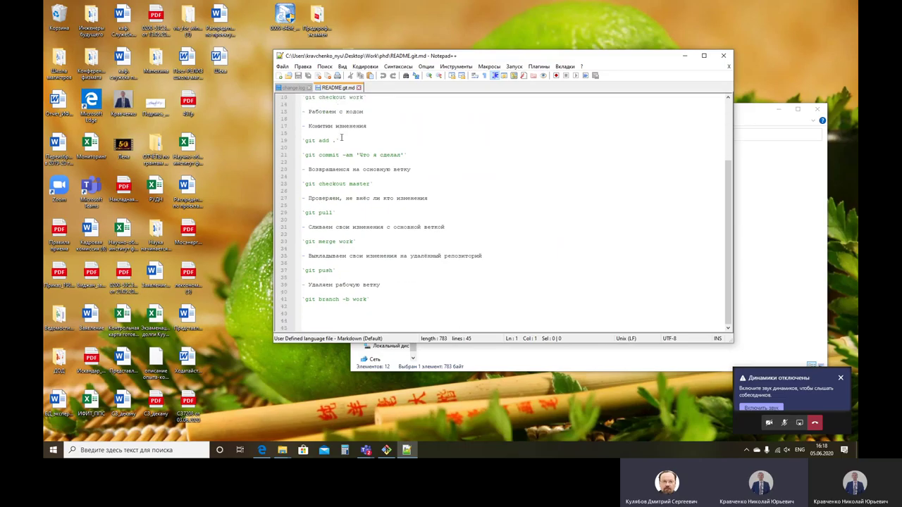
pyautogui.scroll(4, 358, 224)
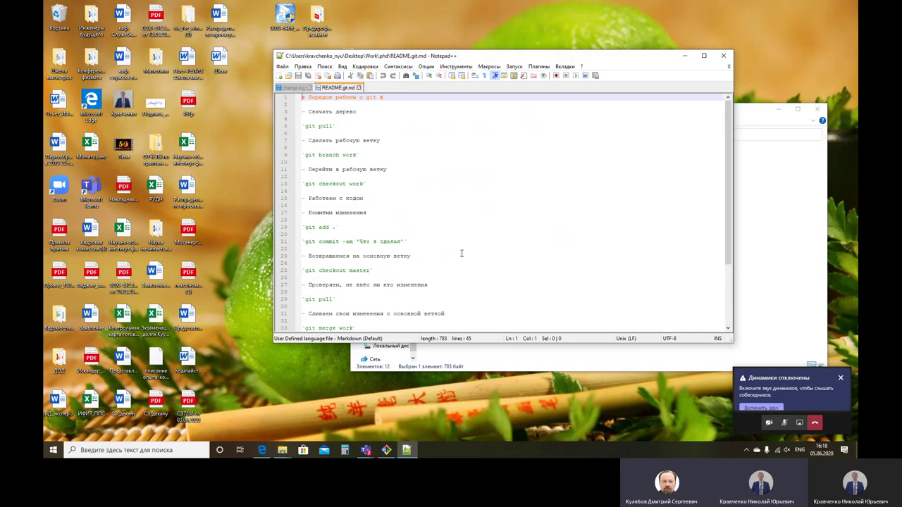
pyautogui.moveTo(487, 59); pyautogui.dragTo(536, 48)
pyautogui.click(295, 104)
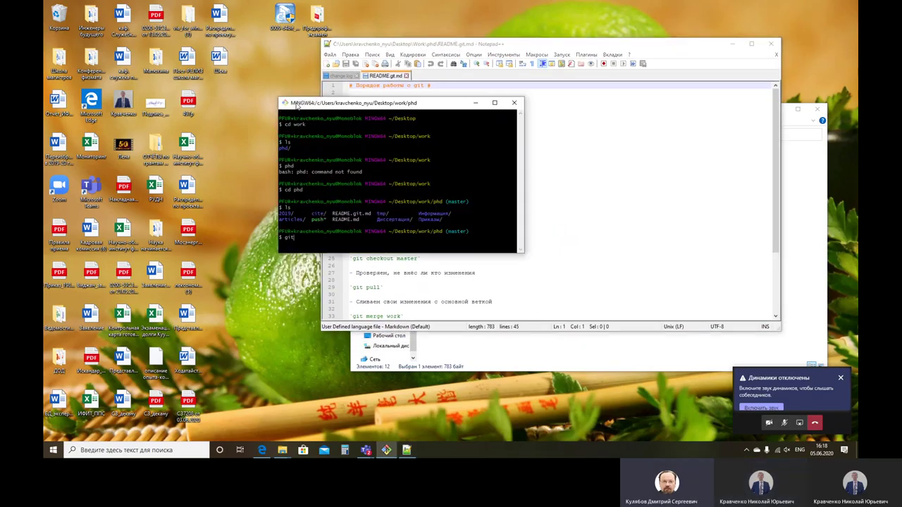
pyautogui.click(679, 166)
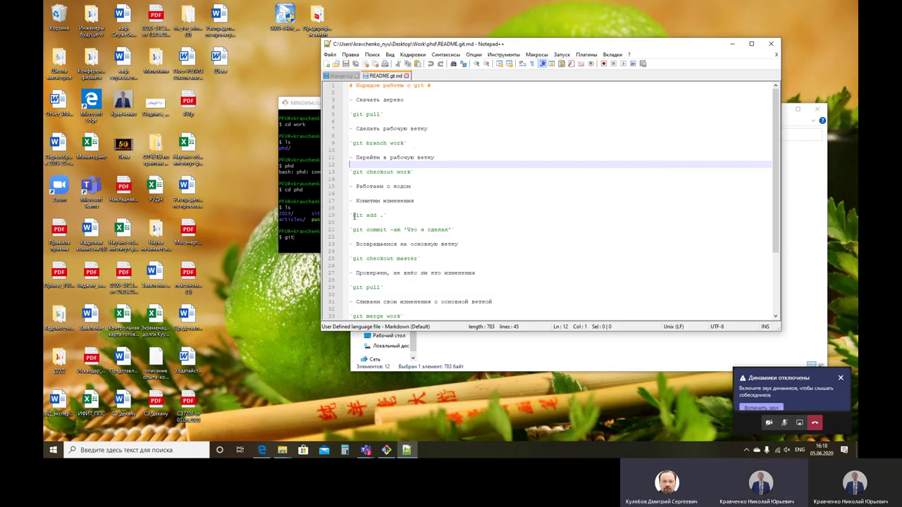
# Step: Copy the git add . command from the commit section of README.git.md
pyautogui.moveTo(354, 216); pyautogui.dragTo(383, 215)
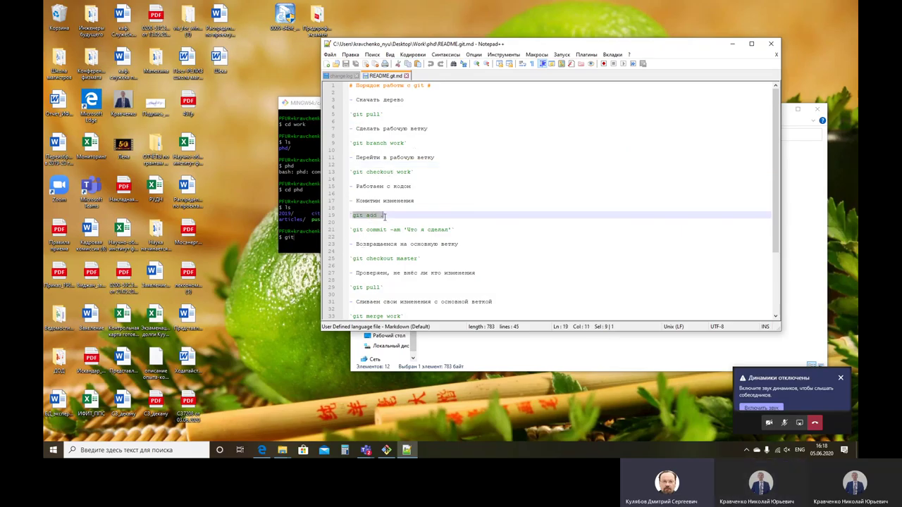
pyautogui.rightClick(372, 217)
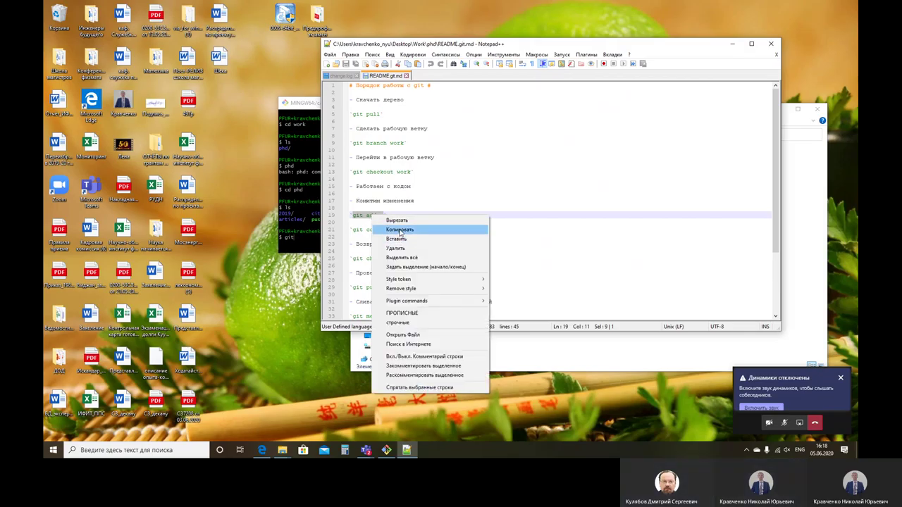
pyautogui.click(400, 230)
# Step: Run git add . in the phd repository, replacing the unfinished prompt entry and moving the terminal clear of the README commands
pyautogui.click(309, 107)
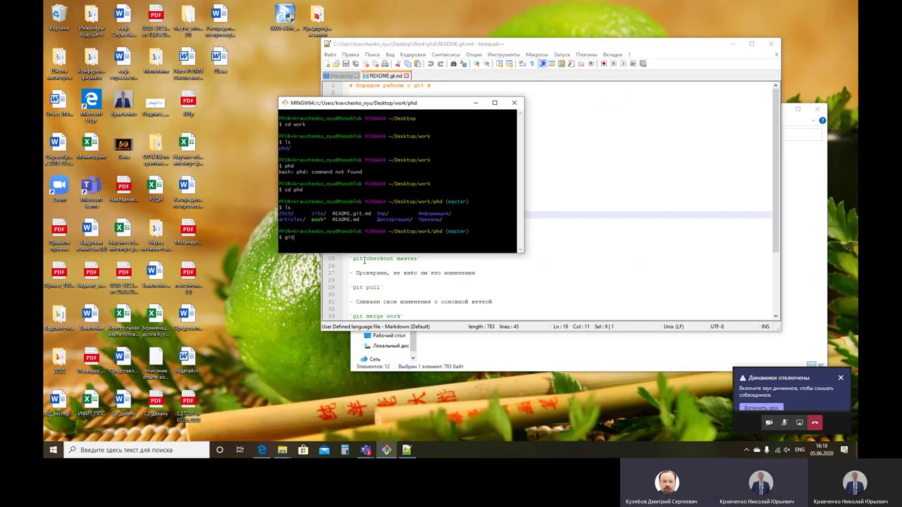
pyautogui.press('BackSpace')
pyautogui.press('BackSpace')
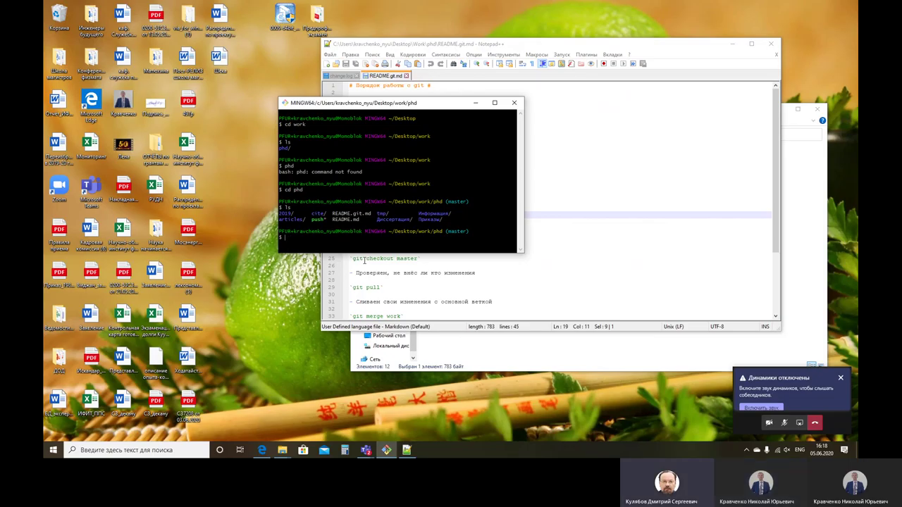
pyautogui.write('git')
pyautogui.moveTo(420, 108); pyautogui.dragTo(606, 126)
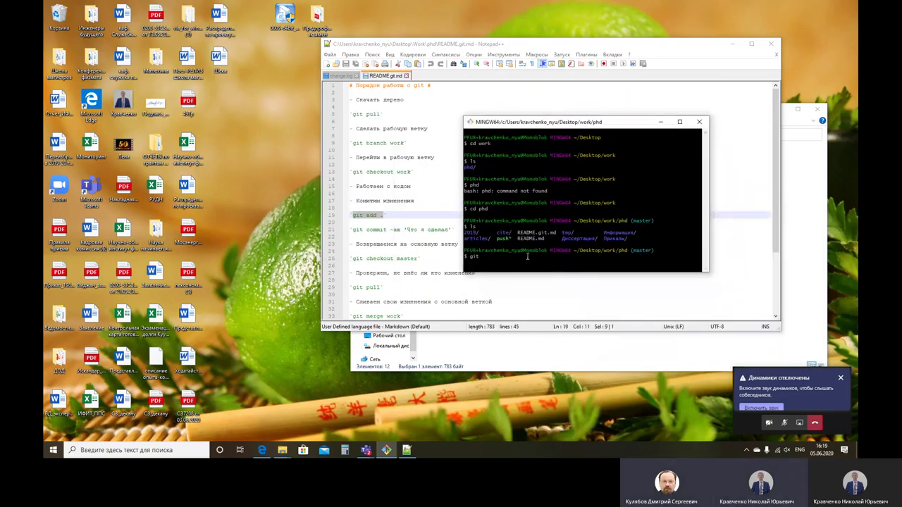
pyautogui.write('add.')
pyautogui.write('/')
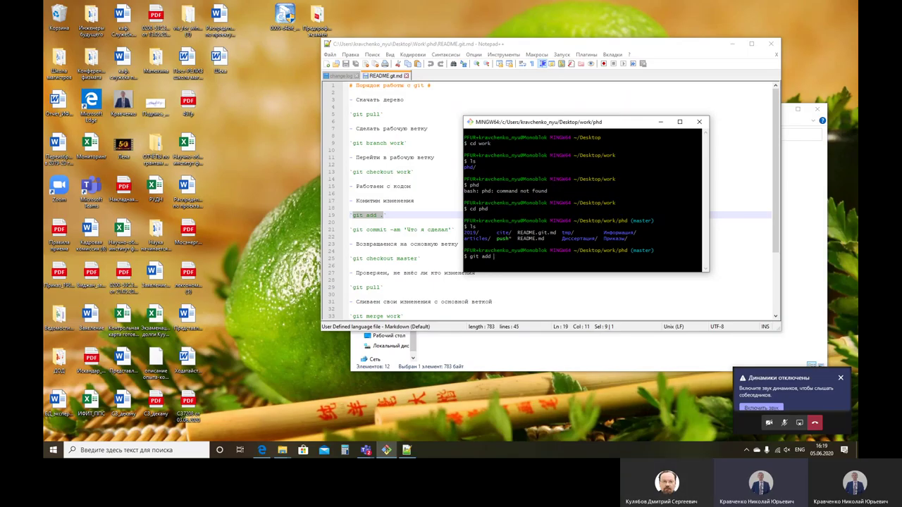
pyautogui.press('Return')
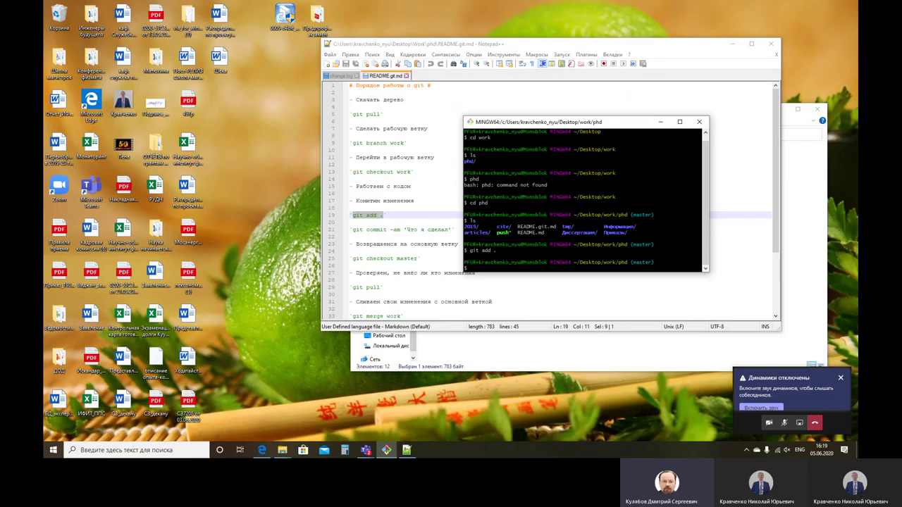
# Step: Commit the staged changes in the phd repository using git commit -am with the message "Добавил каталог am"
pyautogui.write('git')
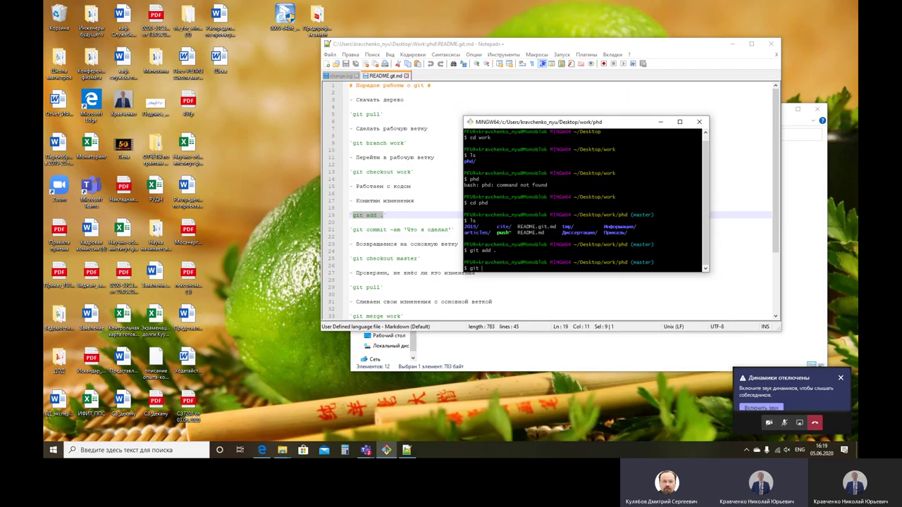
pyautogui.write('commit')
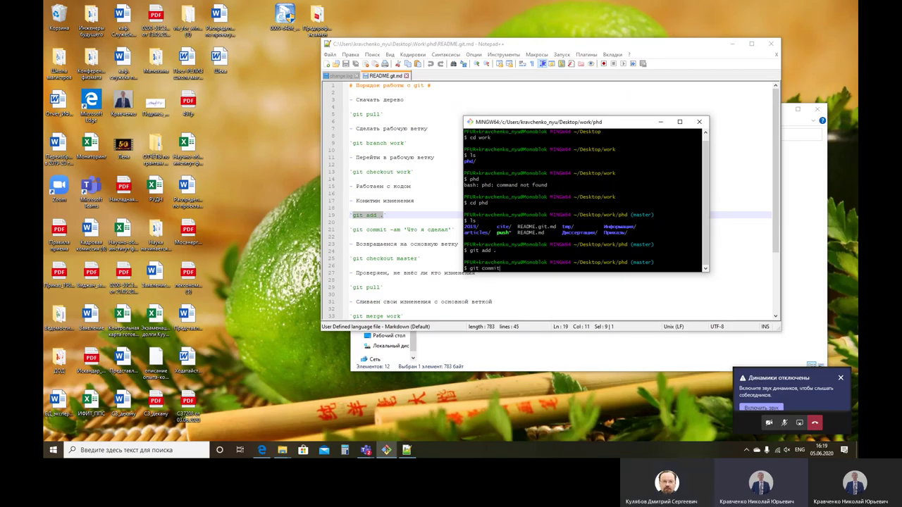
pyautogui.write(' -am')
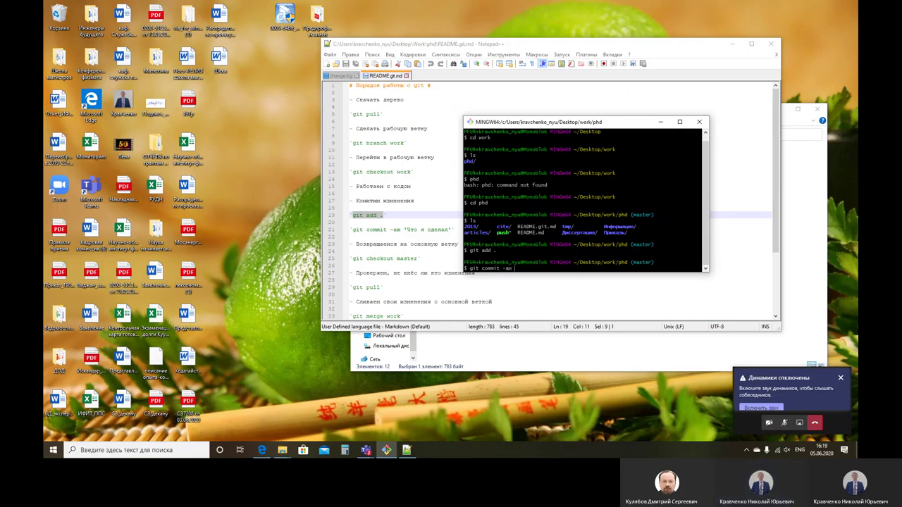
pyautogui.write(' "')
pyautogui.hotkey('alt', 'shift')
pyautogui.press('BackSpace')
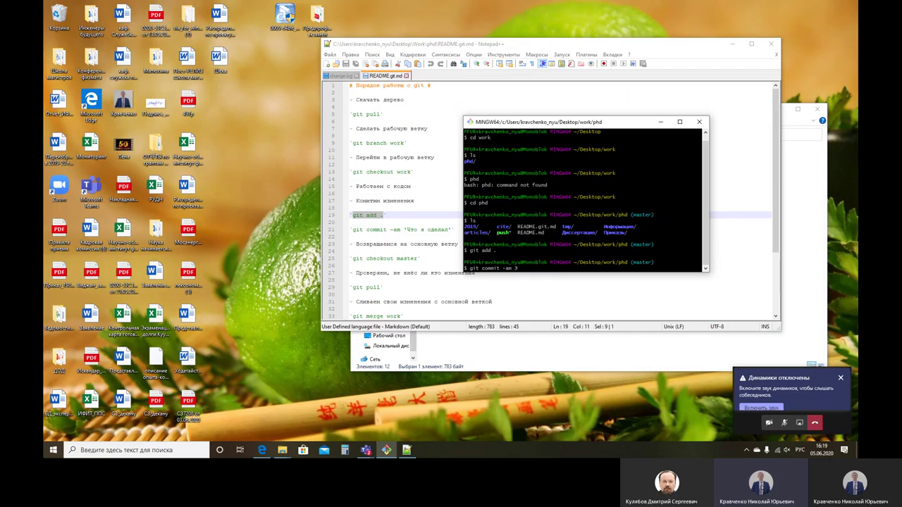
pyautogui.press('BackSpace')
pyautogui.hotkey('alt', 'shift')
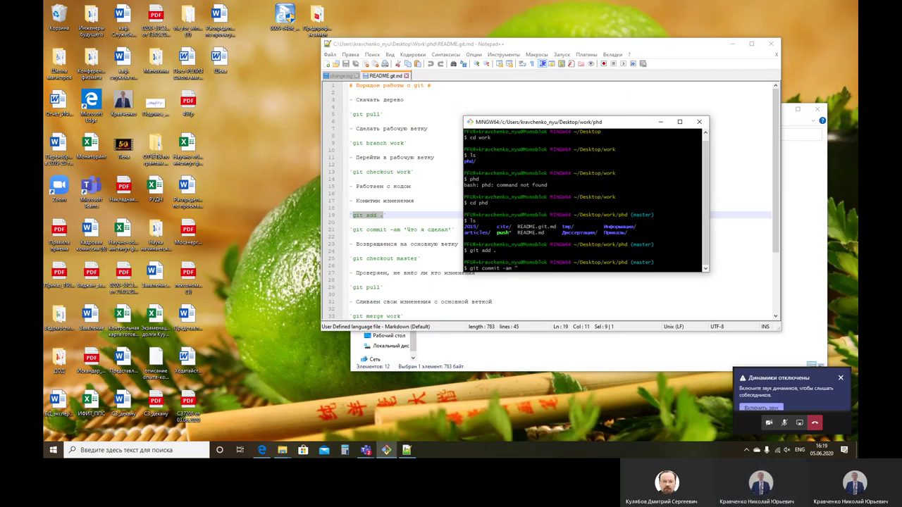
pyautogui.write('""')
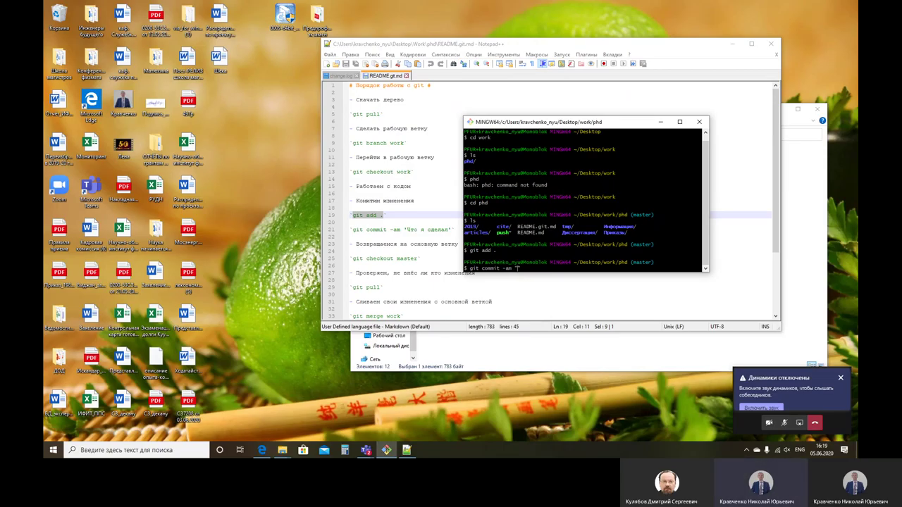
pyautogui.write('L')
pyautogui.press('BackSpace')
pyautogui.hotkey('alt', 'shift')
pyautogui.write('Добавил каталог')
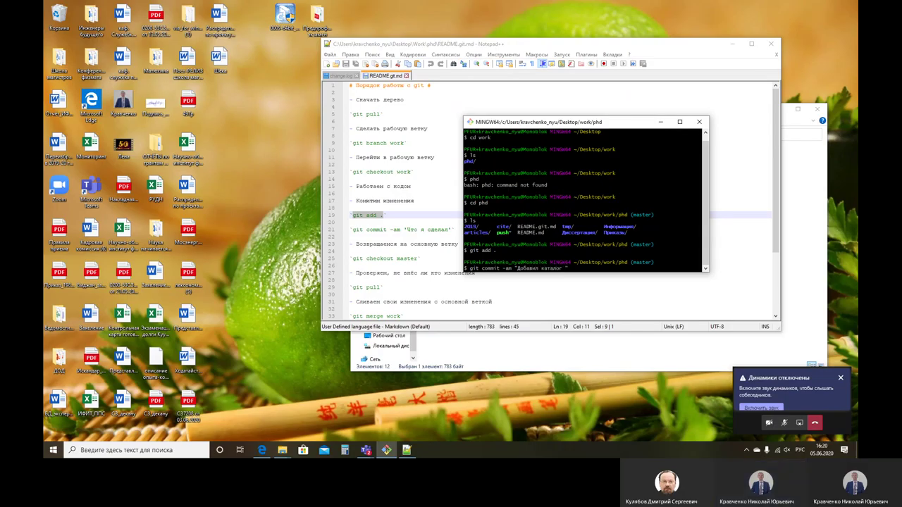
pyautogui.hotkey('alt', 'shift')
pyautogui.write('a')
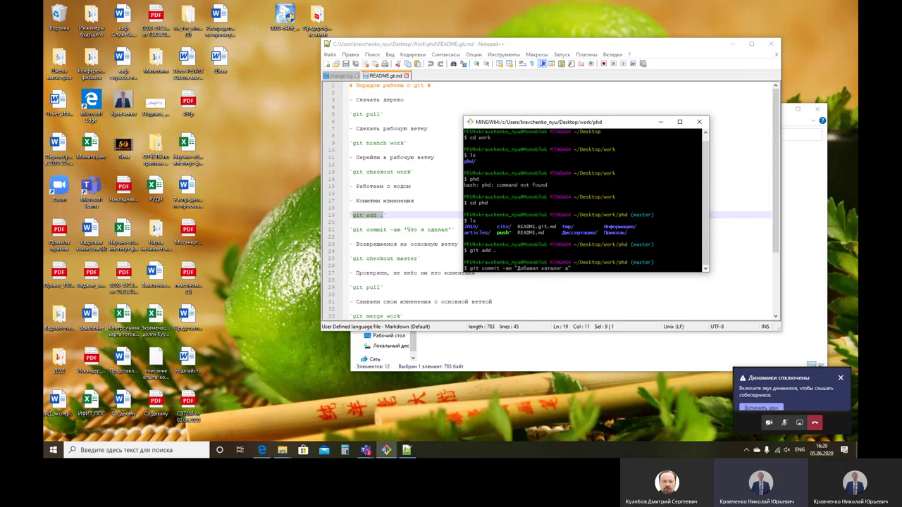
pyautogui.write('m')
pyautogui.press('Return')
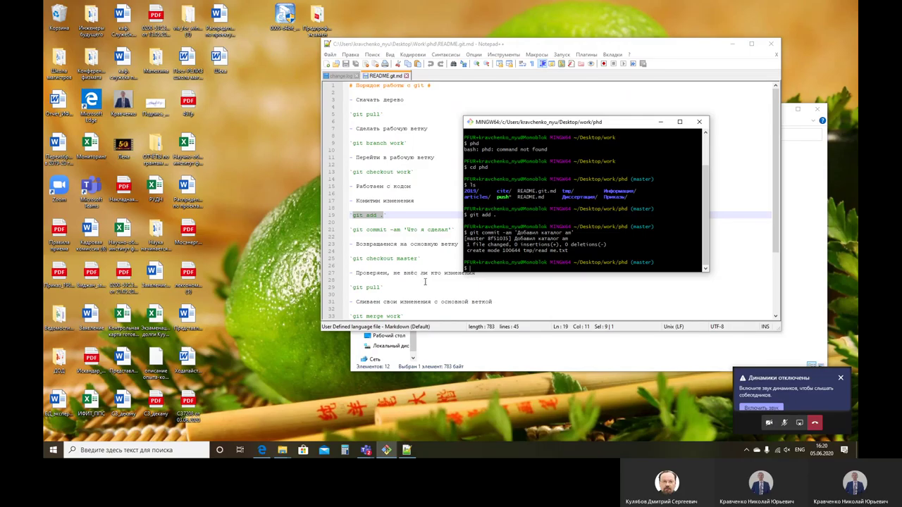
# Step: Try to merge the working branch into master by running git merge work in the phd repository
pyautogui.scroll(-1, 523, 301)
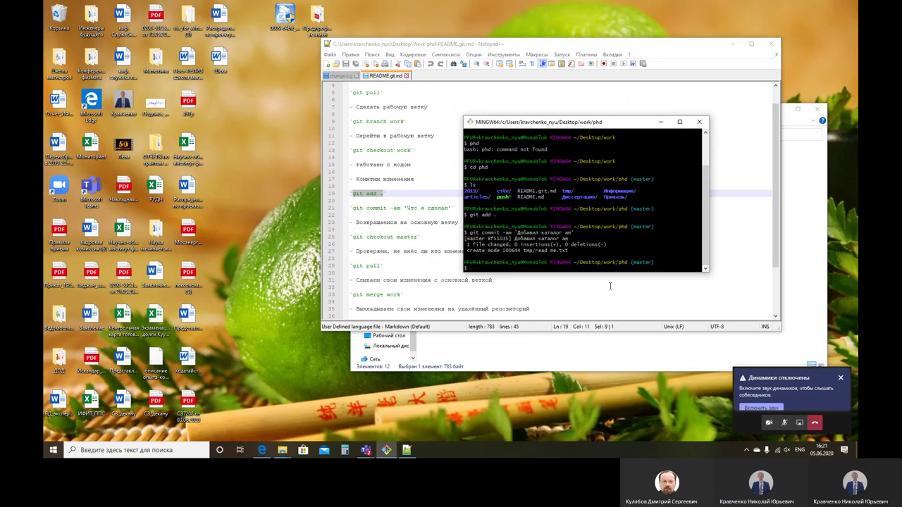
pyautogui.write('git')
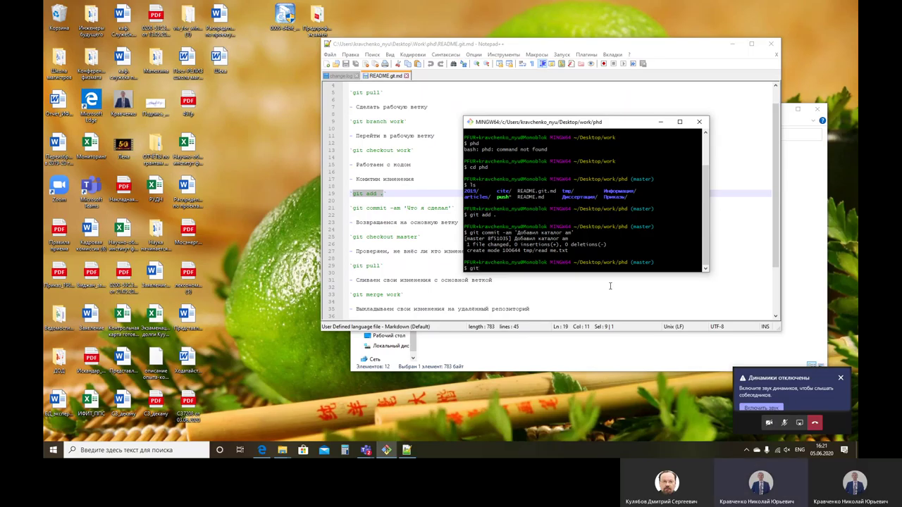
pyautogui.write(' merge work')
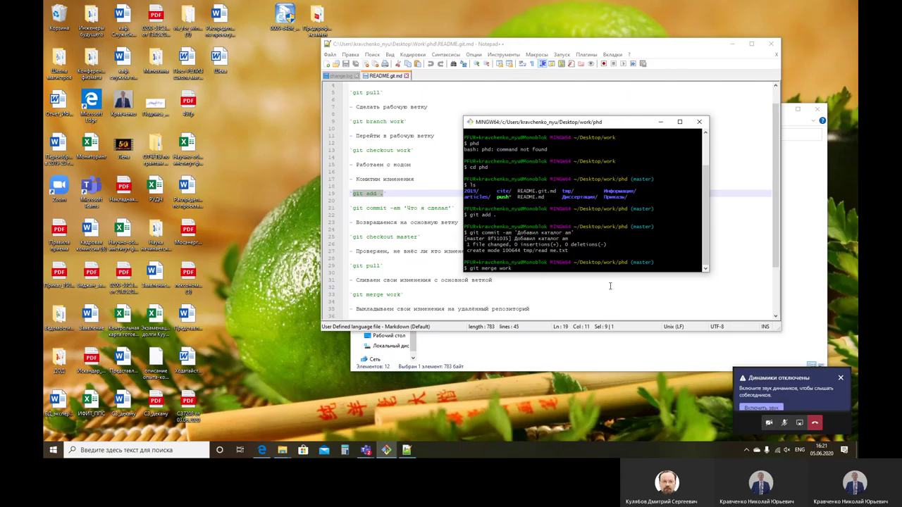
pyautogui.press('Return')
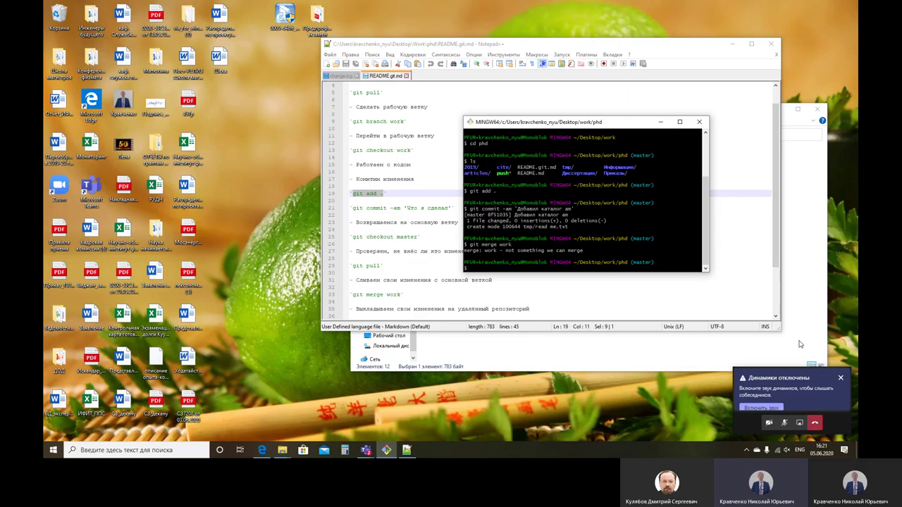
# Step: Reopen README.git.md from the phd folder in Notepad++ and place its window beside the terminal, with the git merge work line selected
pyautogui.click(437, 272)
pyautogui.scroll(-3, 423, 271)
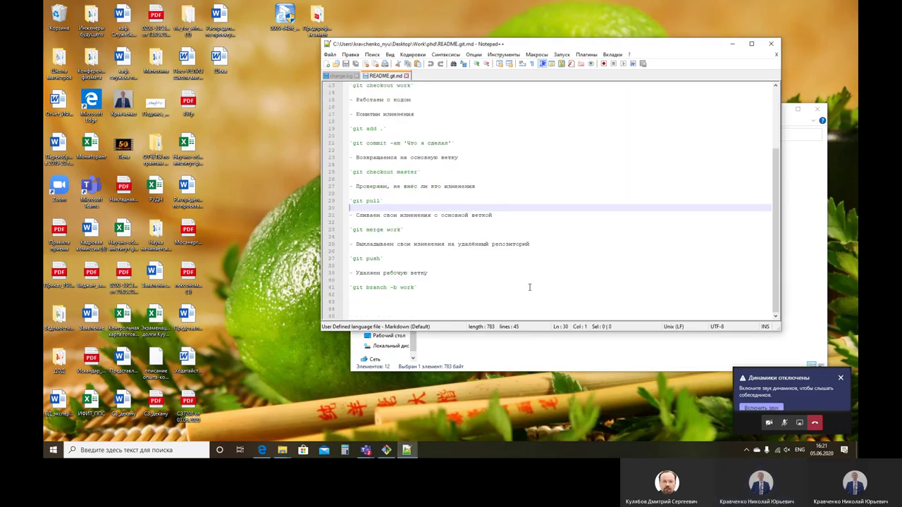
pyautogui.click(407, 450)
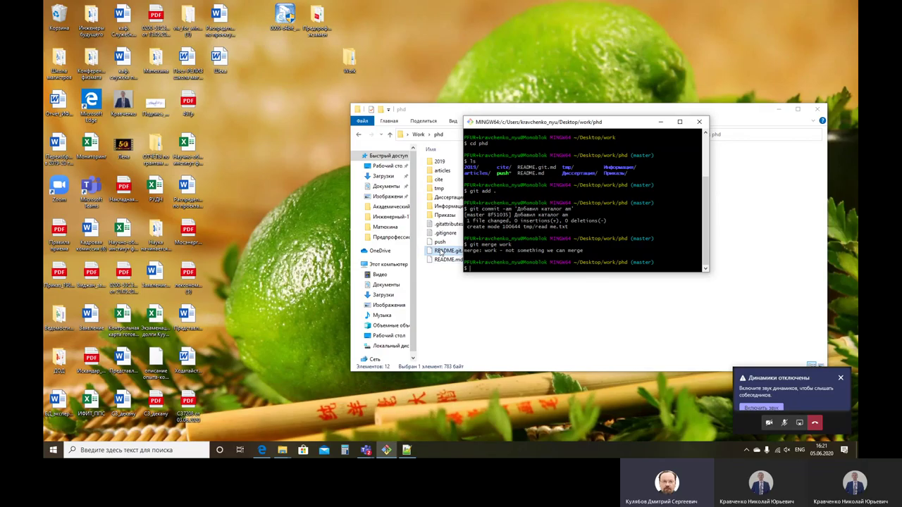
pyautogui.rightClick(440, 253)
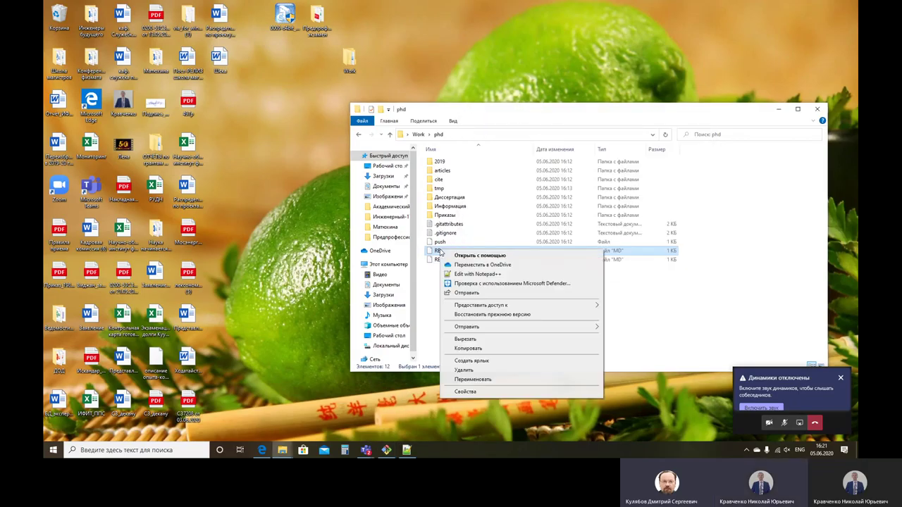
pyautogui.click(482, 274)
pyautogui.moveTo(555, 39); pyautogui.dragTo(368, 46)
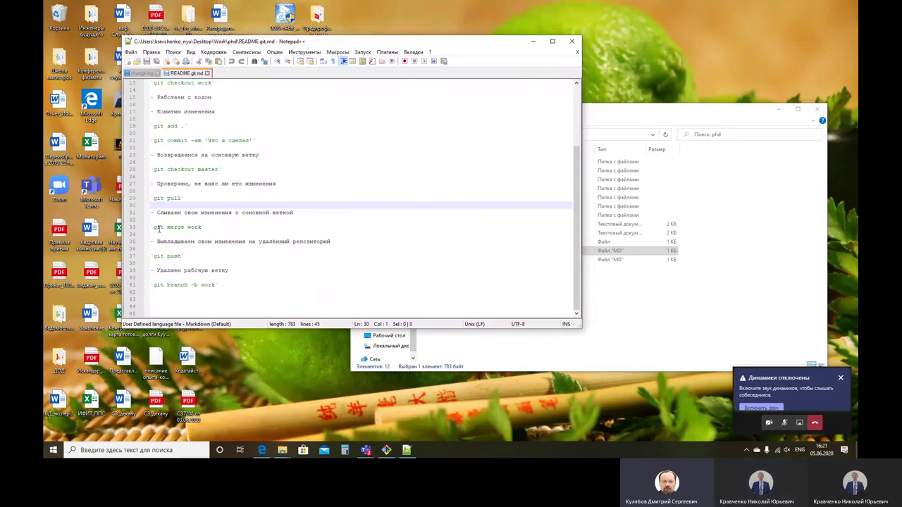
pyautogui.moveTo(153, 229); pyautogui.dragTo(204, 228)
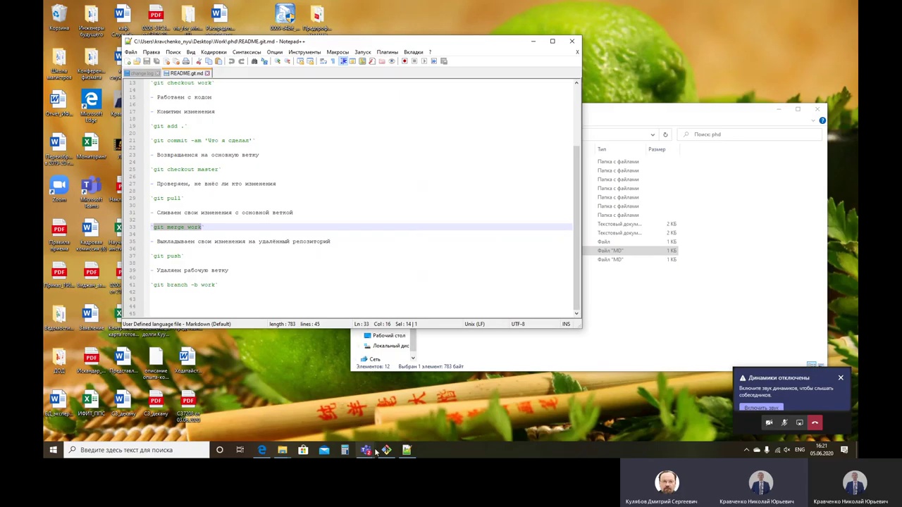
pyautogui.click(409, 450)
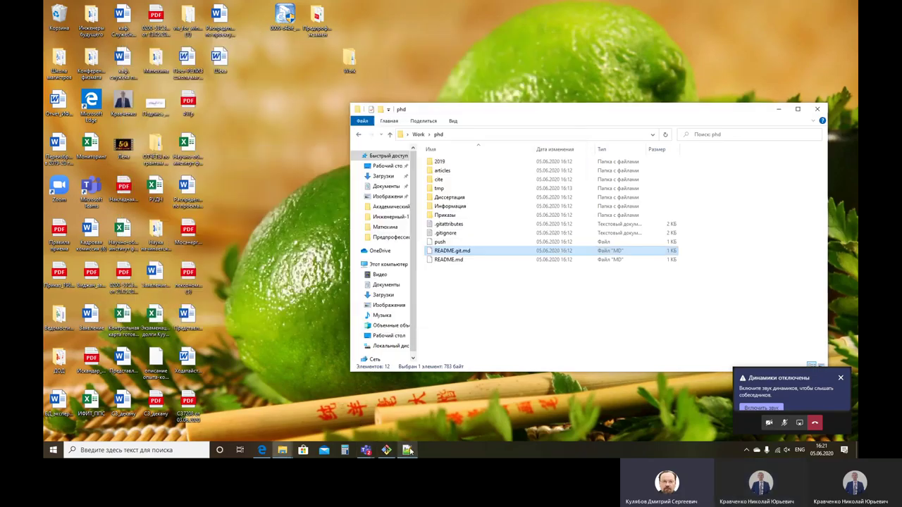
pyautogui.click(409, 449)
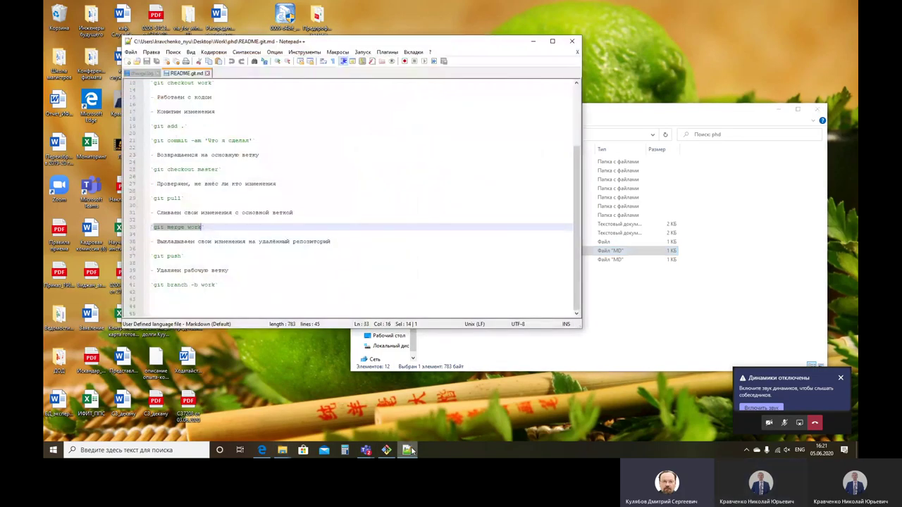
# Step: Try to upload the commit to the remote repository by running git push in Git Bash
pyautogui.click(386, 449)
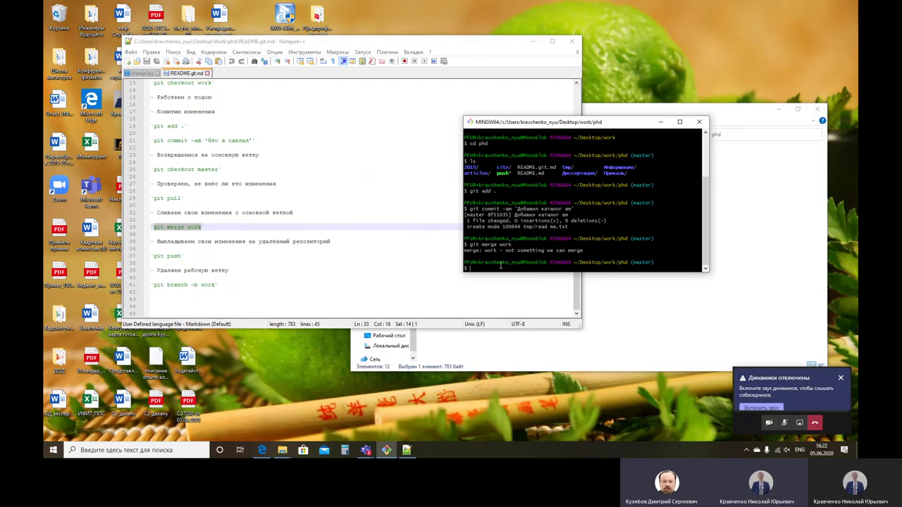
pyautogui.write('git push')
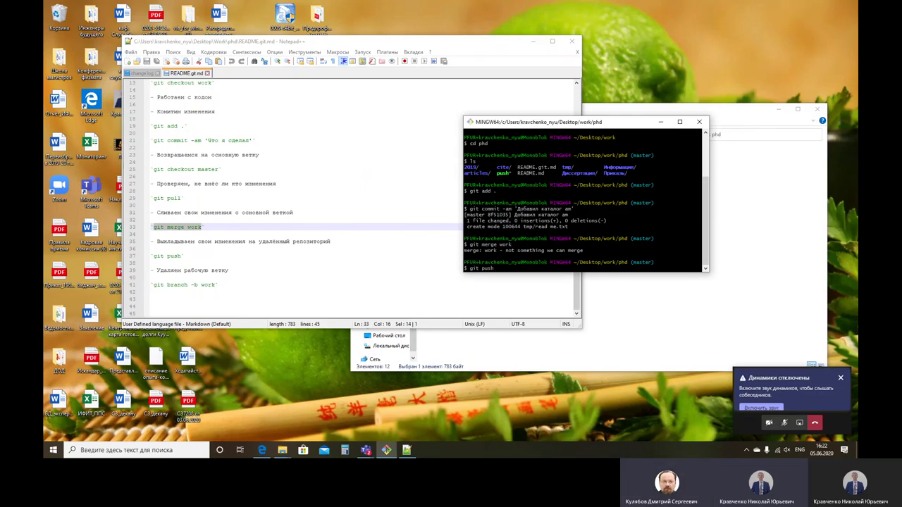
pyautogui.press('Return')
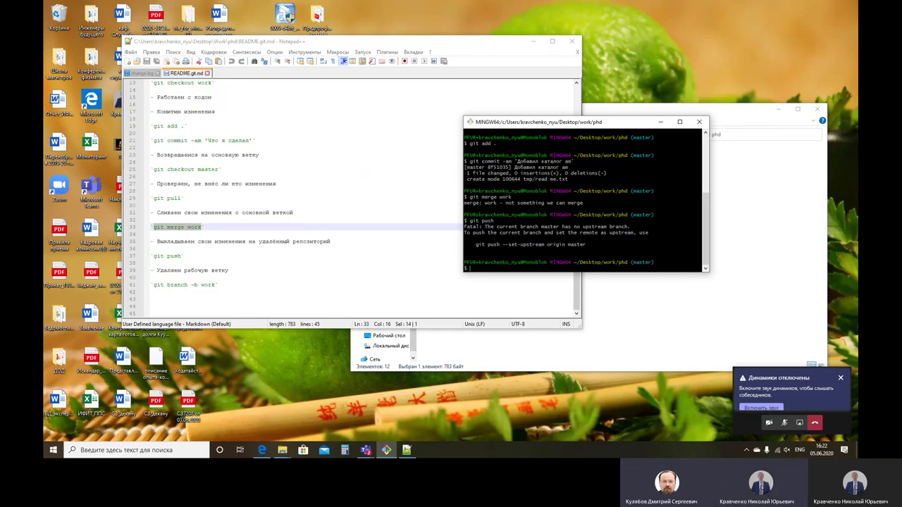
# Step: Push the master branch and set its upstream by running git push --set-upstream origin master
pyautogui.write('git p')
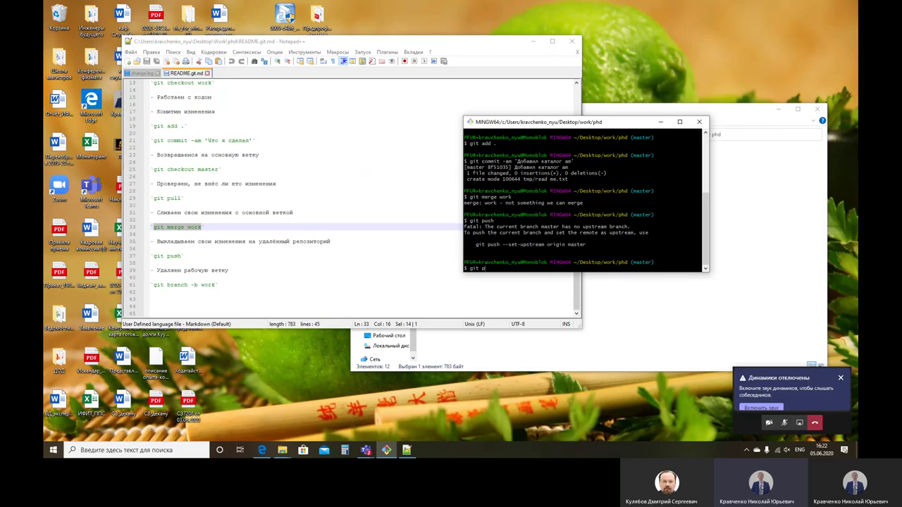
pyautogui.write('ush --')
pyautogui.write('set-ups')
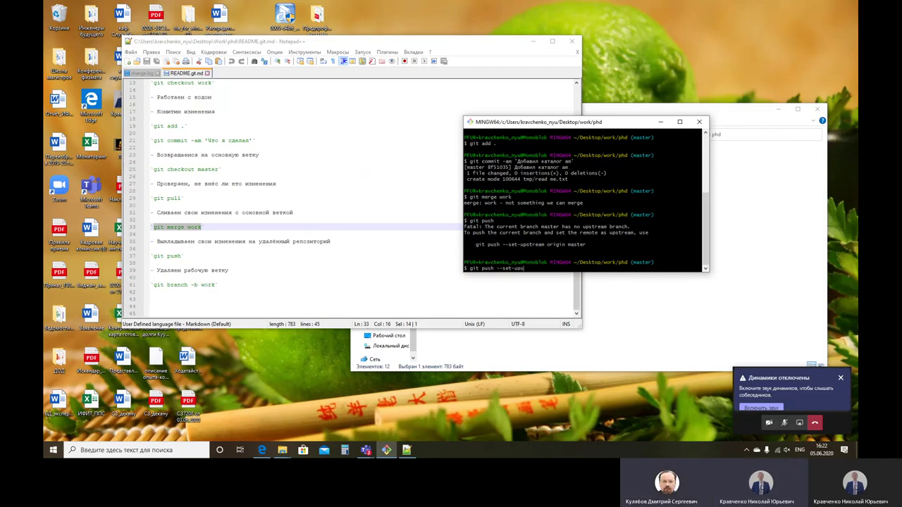
pyautogui.write('tream origin')
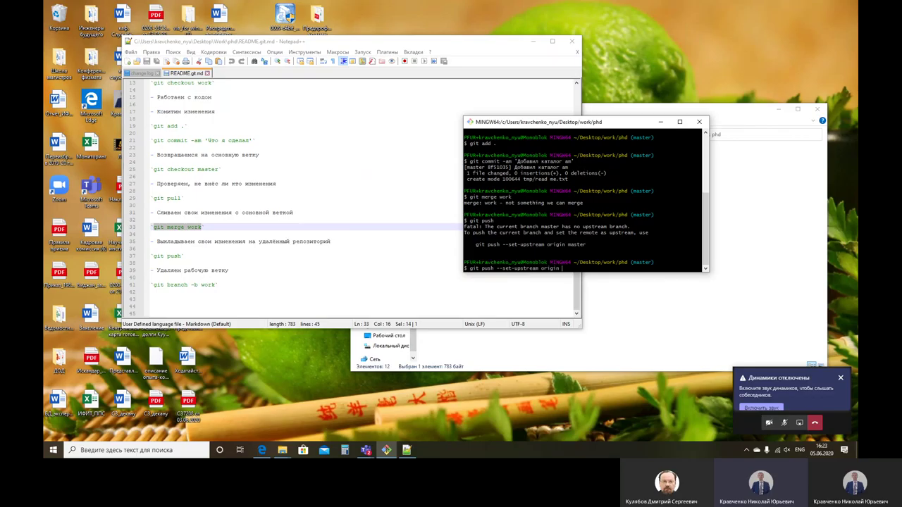
pyautogui.write(' master')
pyautogui.press('Return')
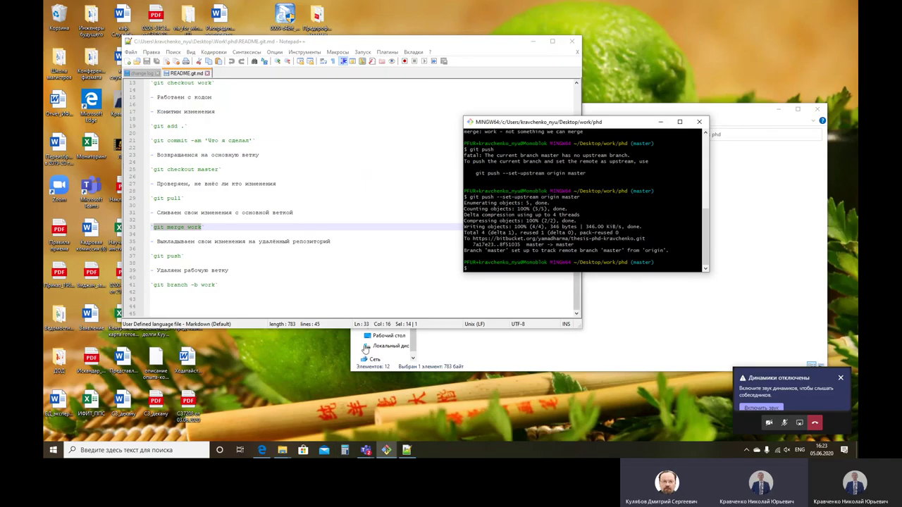
# Step: Switch to the browser, reload the Bitbucket thesis repository page, and open its tmp folder to check the pushed file
pyautogui.click(260, 452)
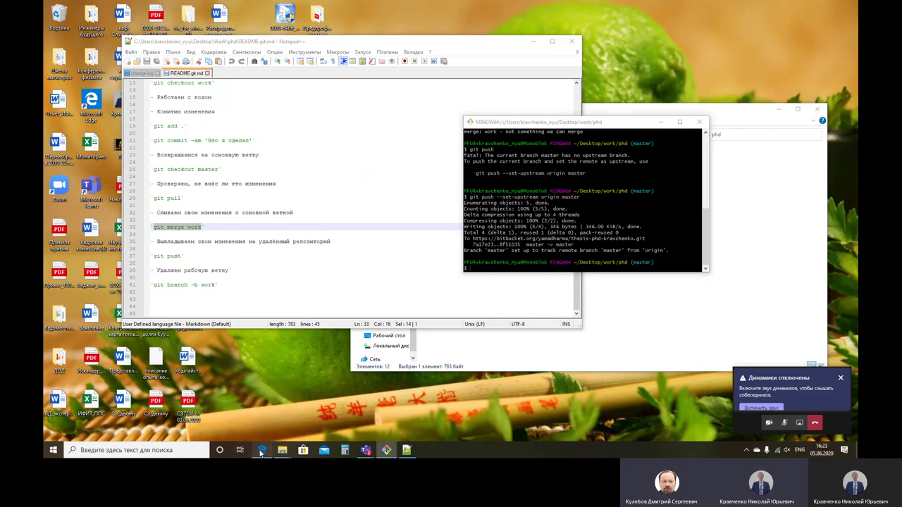
pyautogui.click(268, 6)
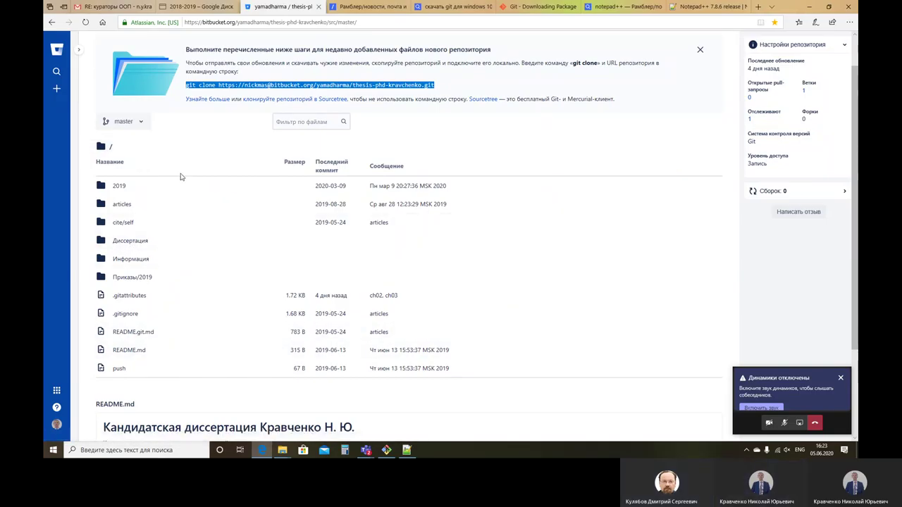
pyautogui.press('F5')
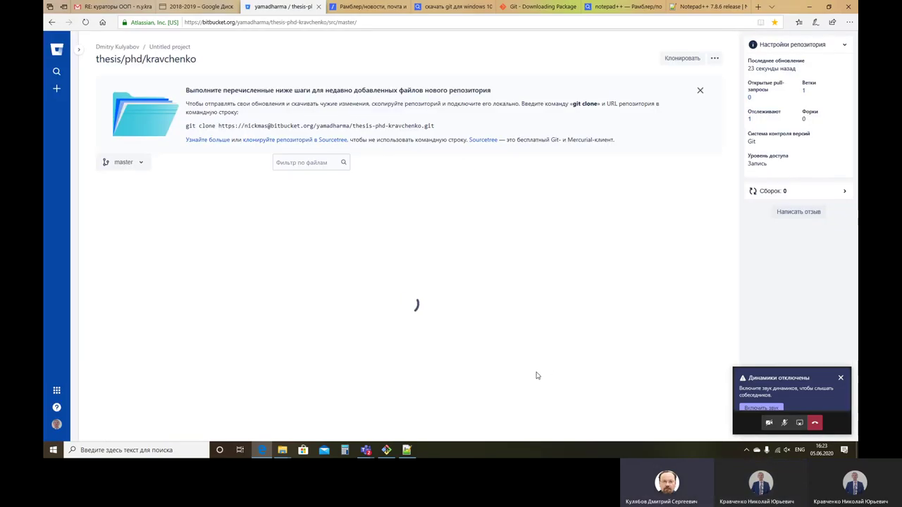
pyautogui.click(840, 377)
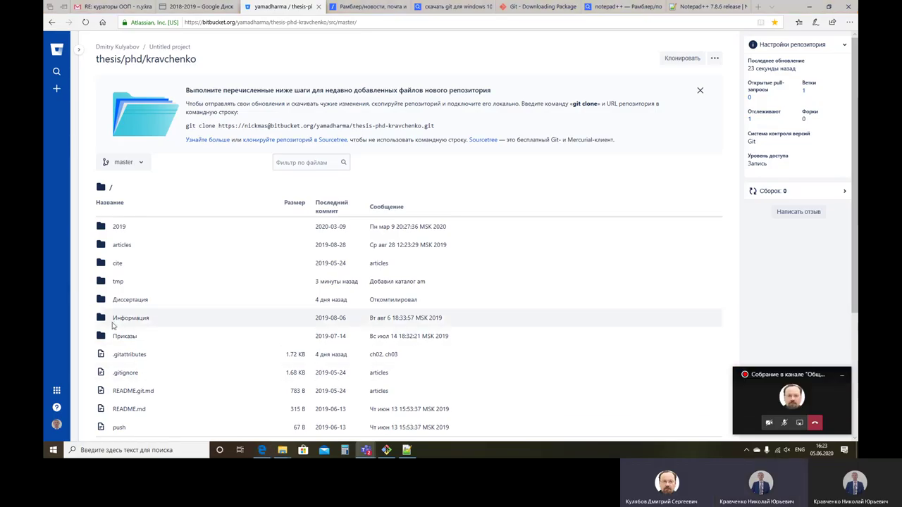
pyautogui.click(117, 283)
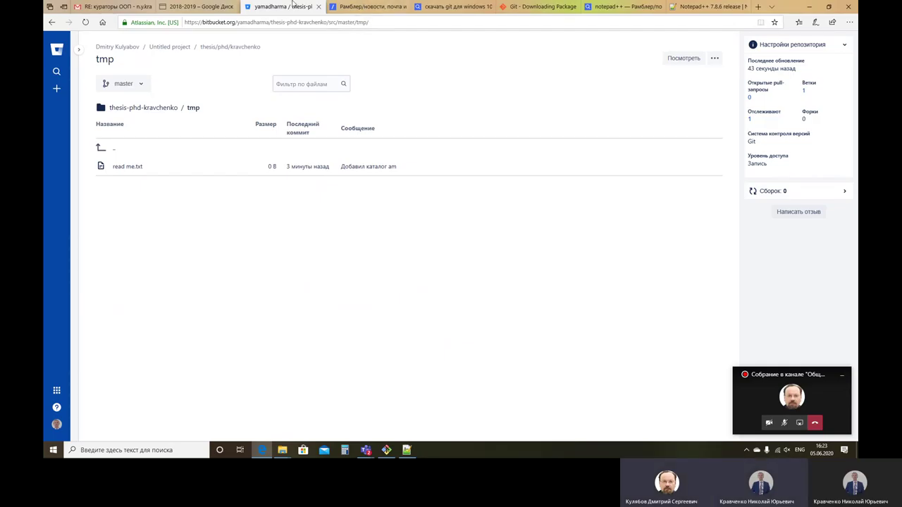
# Step: Minimize the browser, close the Git Bash and Notepad++ windows, and open the Диссертация folder inside phd
pyautogui.click(810, 7)
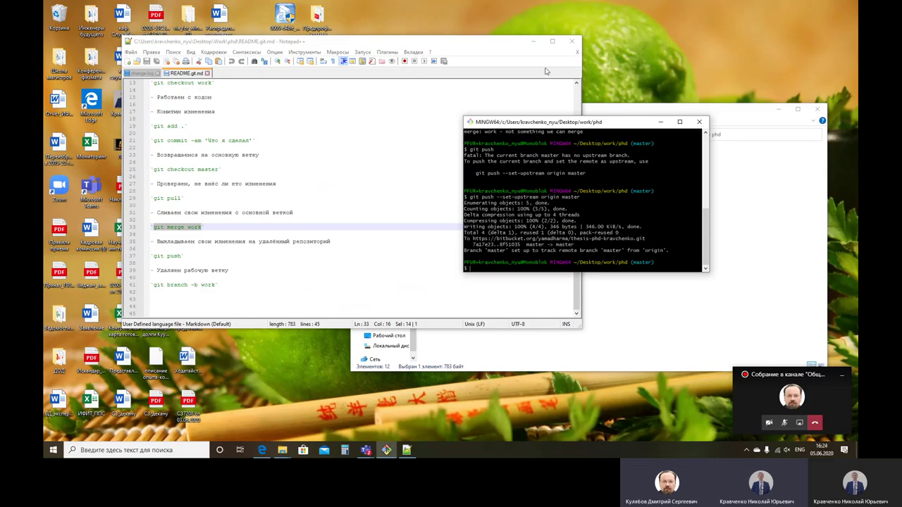
pyautogui.click(699, 121)
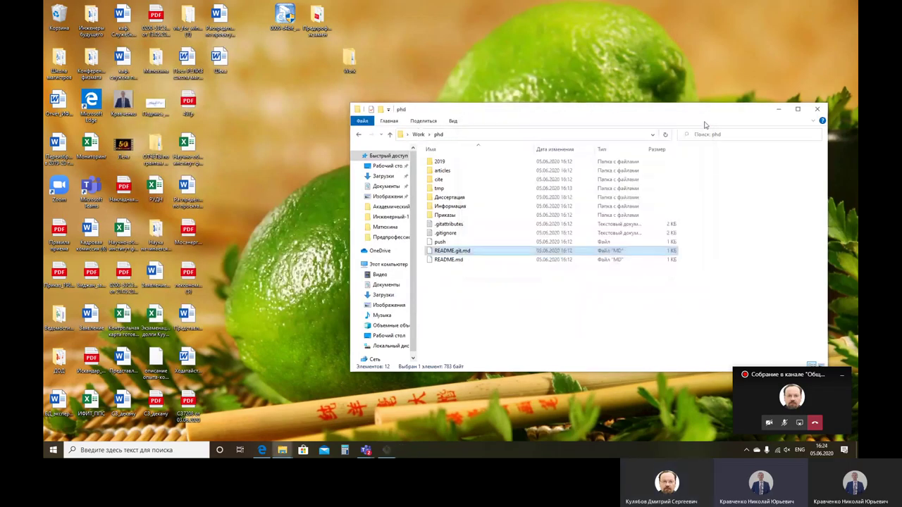
pyautogui.doubleClick(454, 197)
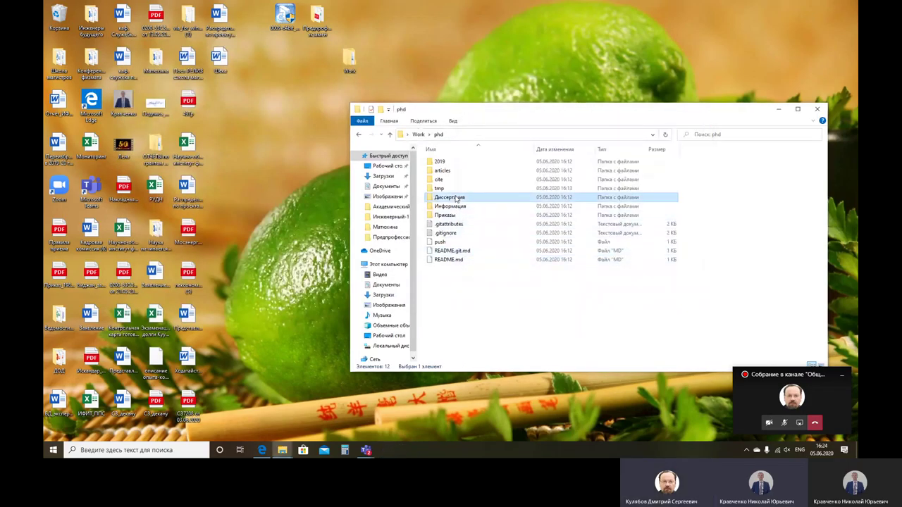
# Step: Open the default LaTeX document from the Диссертация folder in TeXnicCenter, build it, and close the editor
pyautogui.scroll(-1, 465, 270)
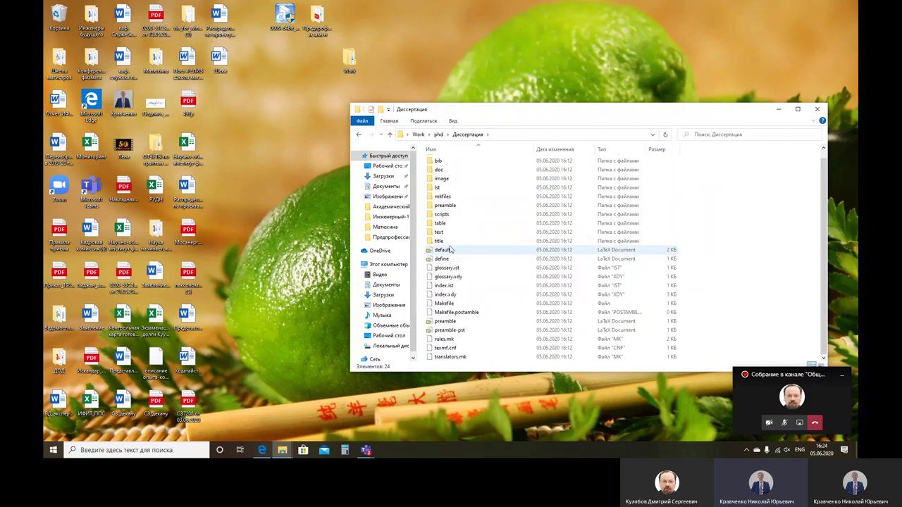
pyautogui.click(443, 251)
pyautogui.doubleClick(443, 252)
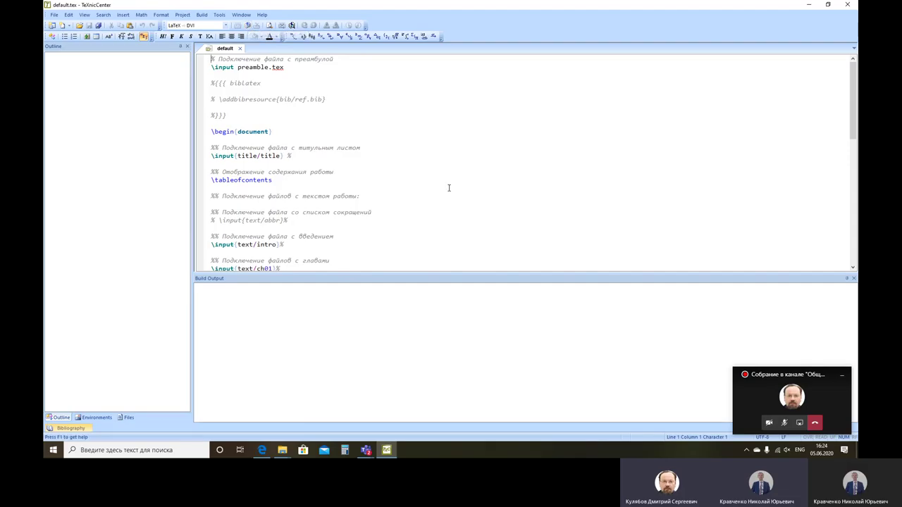
pyautogui.click(247, 25)
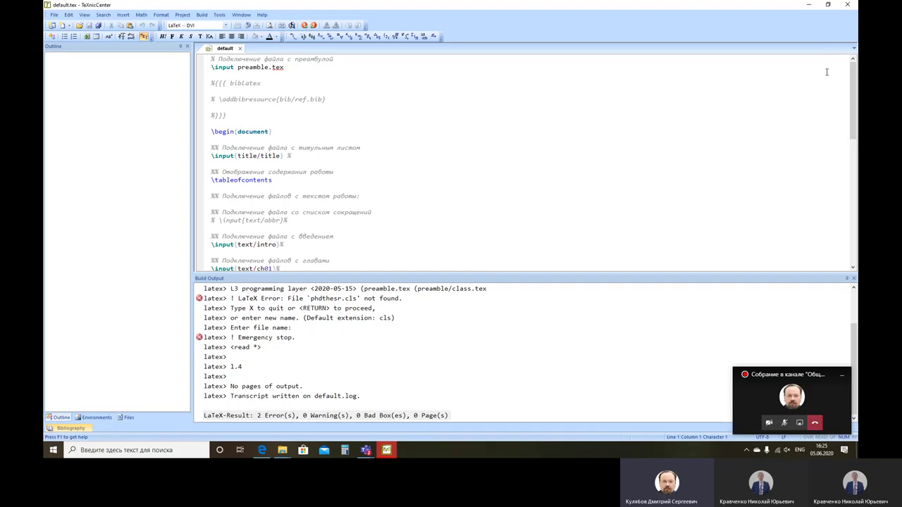
pyautogui.click(848, 4)
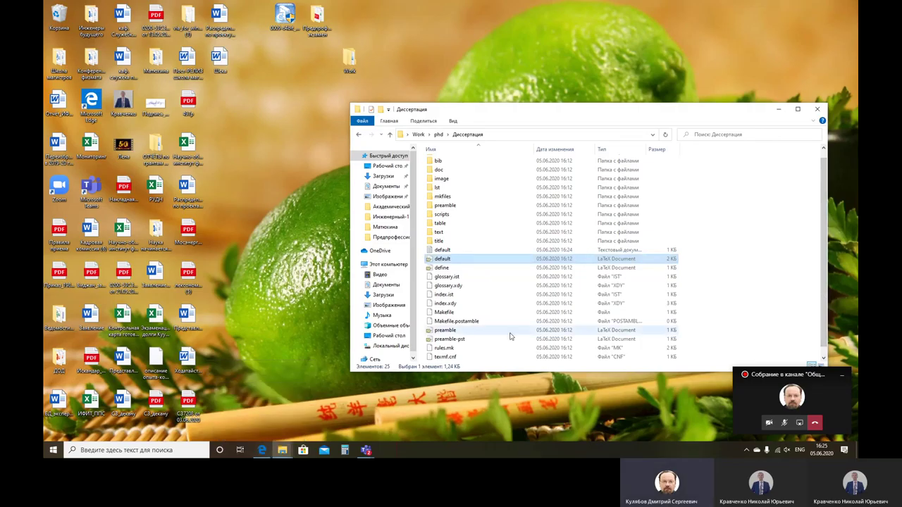
# Step: Switch to the Microsoft Teams meeting window and open the meeting chat to view the shared links
pyautogui.click(262, 455)
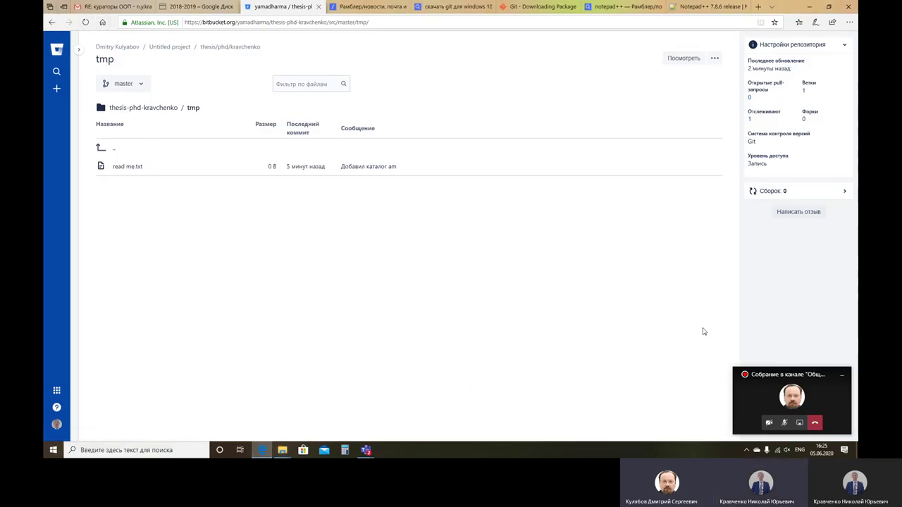
pyautogui.click(365, 451)
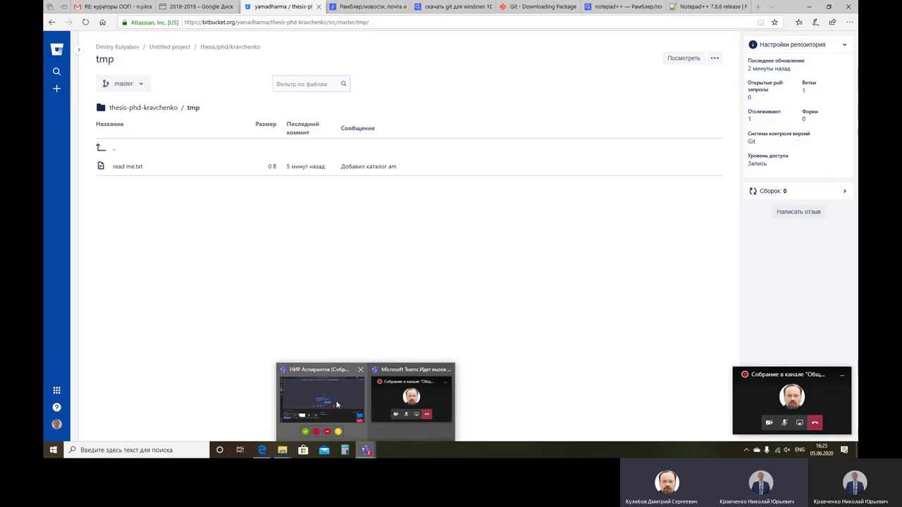
pyautogui.click(337, 404)
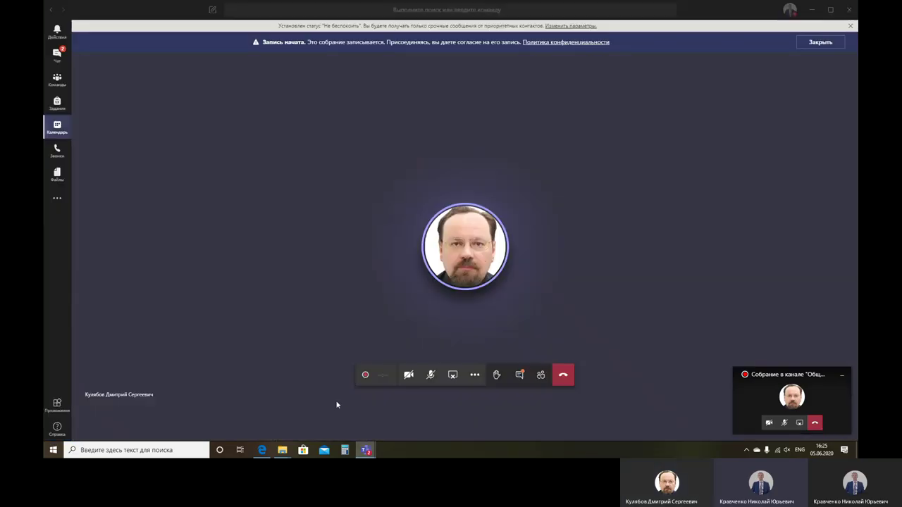
pyautogui.click(519, 375)
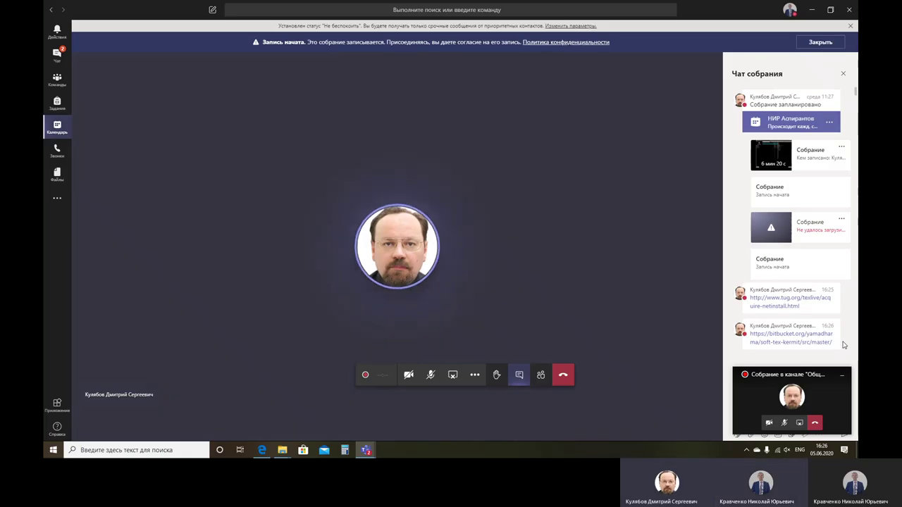
pyautogui.moveTo(820, 343)
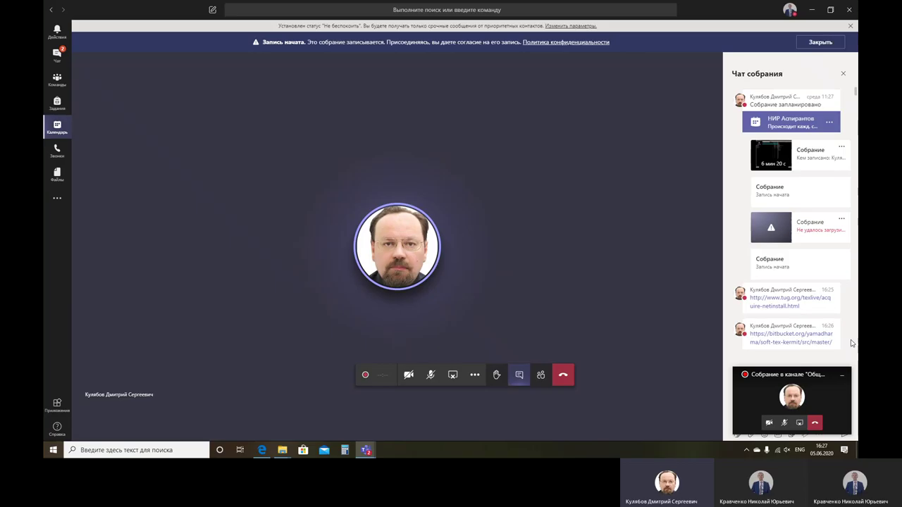
# Step: Switch to Microsoft Store, search for ubuntu, and install the free Ubuntu 20.04 LTS app
pyautogui.click(305, 453)
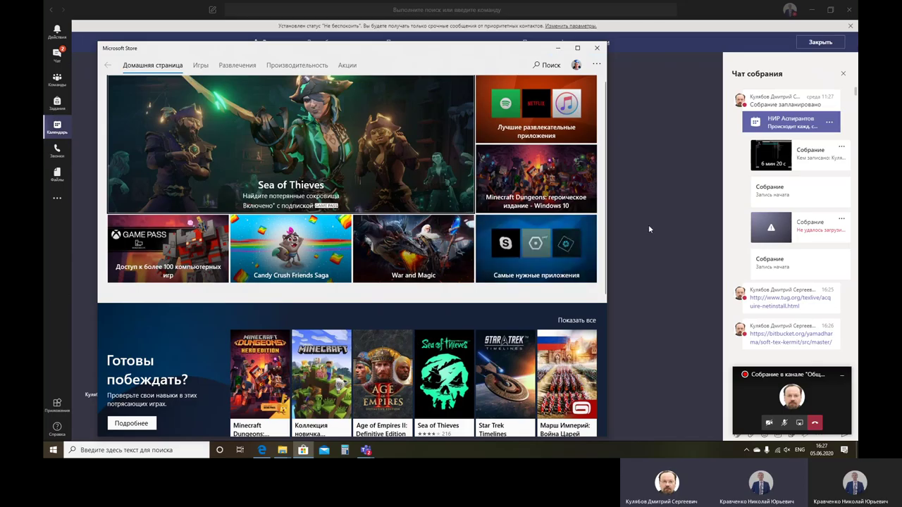
pyautogui.click(544, 68)
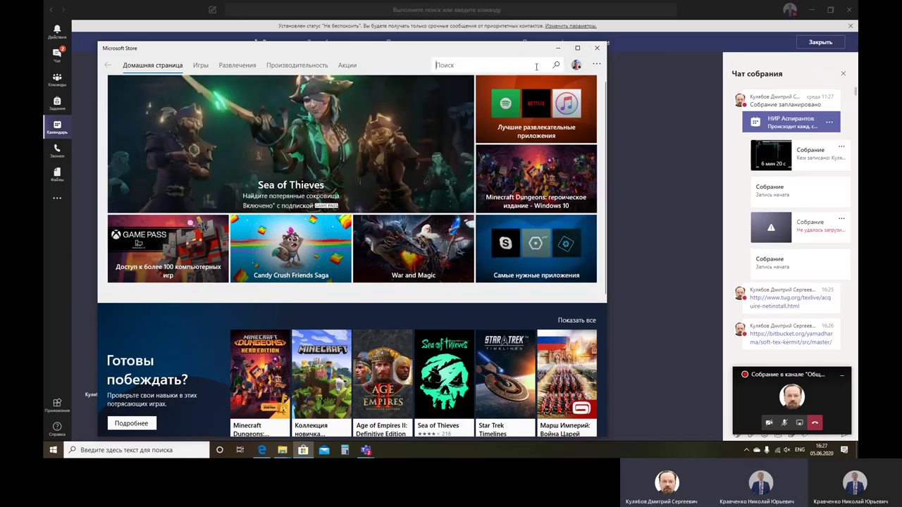
pyautogui.write('ubuntu')
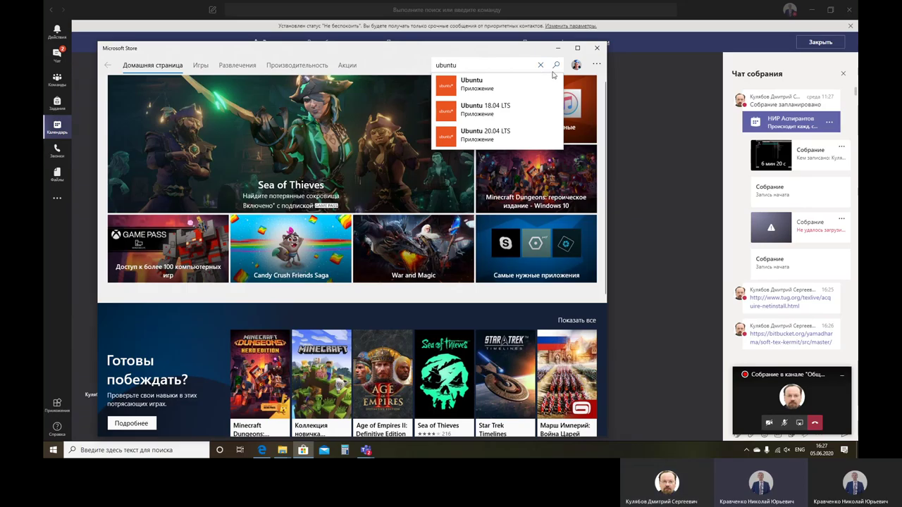
pyautogui.click(475, 134)
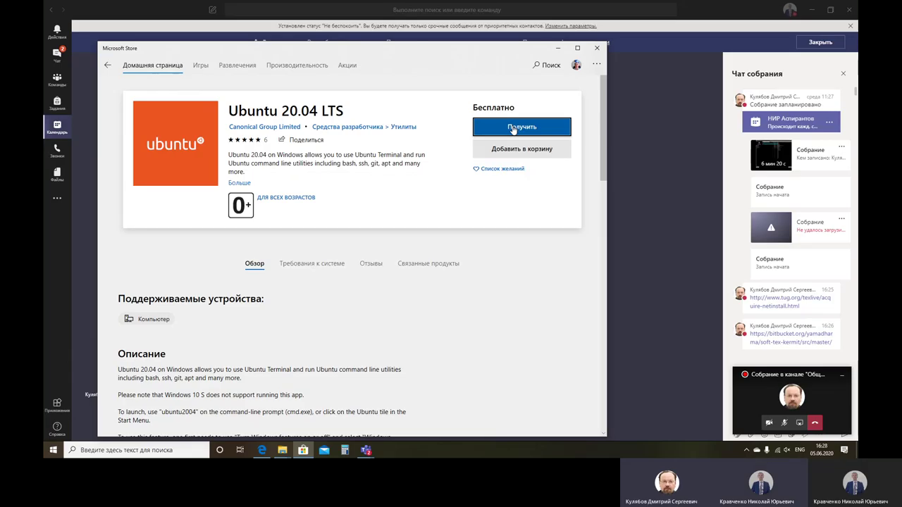
pyautogui.click(512, 129)
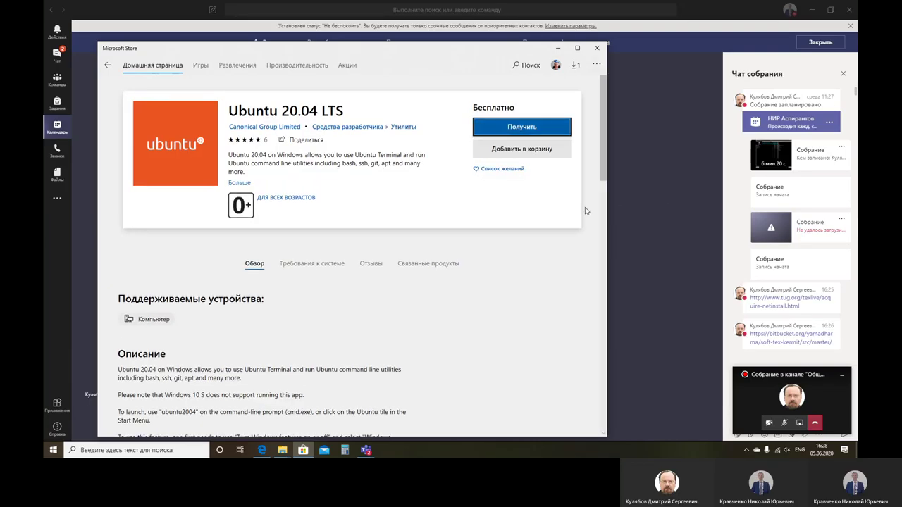
pyautogui.scroll(-5, 535, 275)
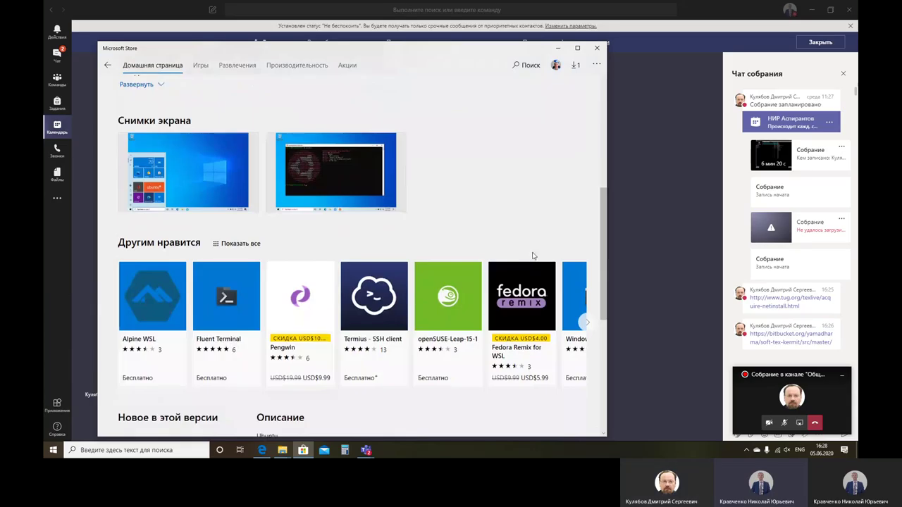
pyautogui.scroll(6, 531, 276)
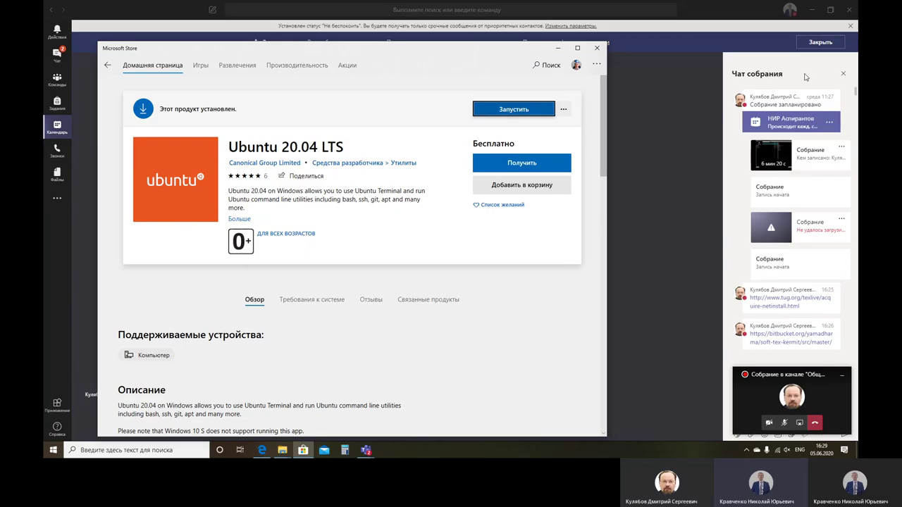
# Step: Try to launch Ubuntu 20.04 LTS from its store page, dismiss the console window, and launch it again
pyautogui.click(526, 112)
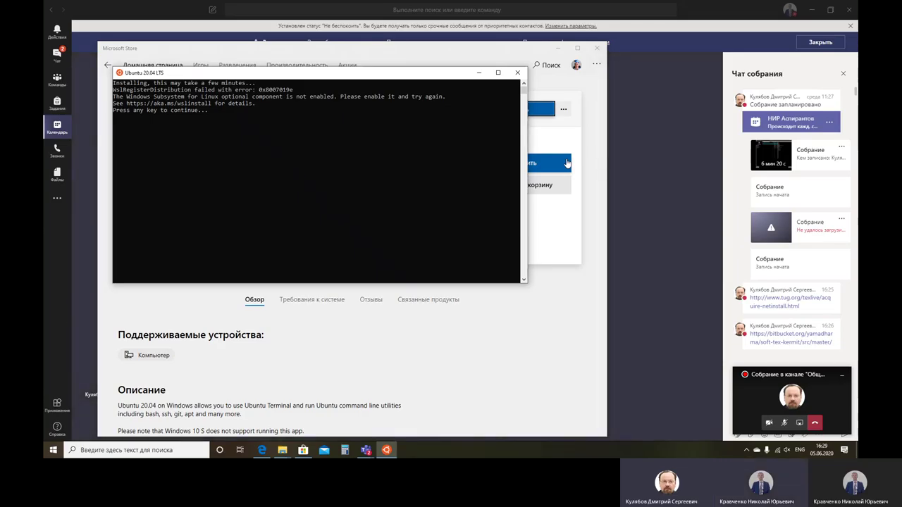
pyautogui.press('Return')
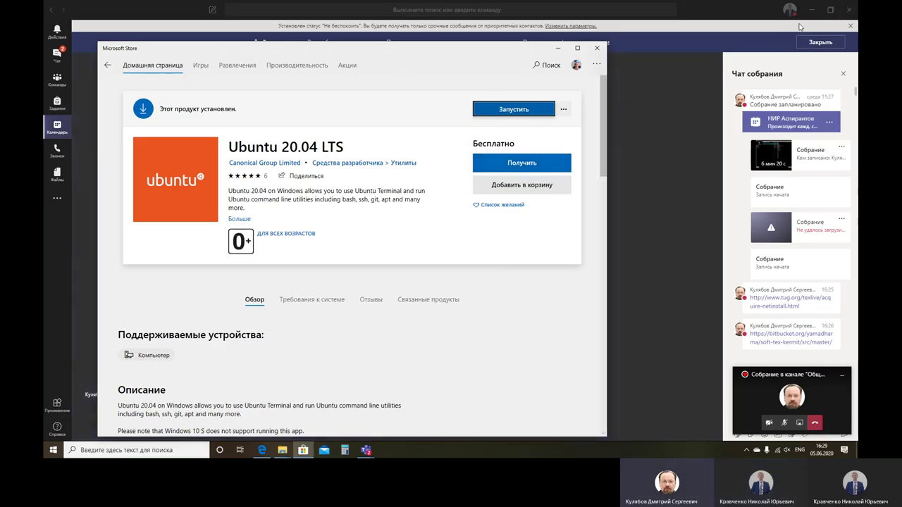
pyautogui.click(512, 110)
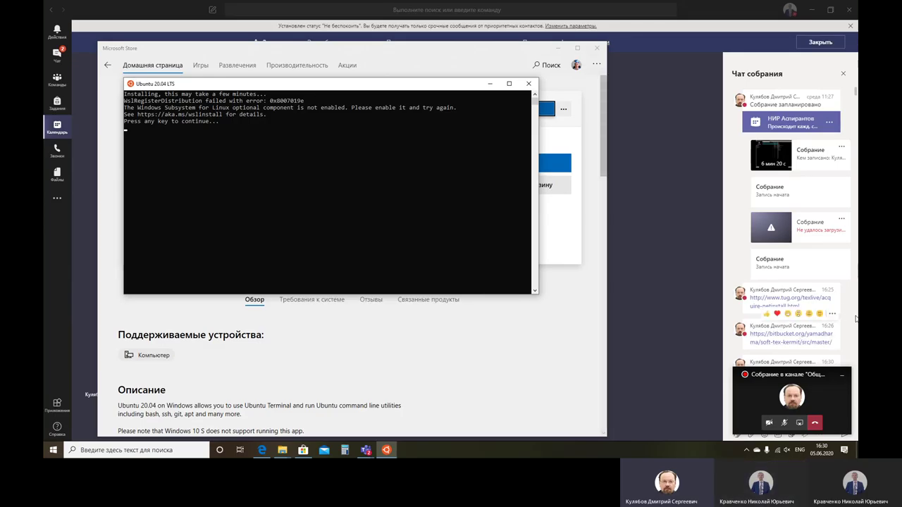
# Step: Uncover and open the docs.microsoft.com WSL installation link in the meeting chat and look through the guide's setup sections
pyautogui.click(836, 385)
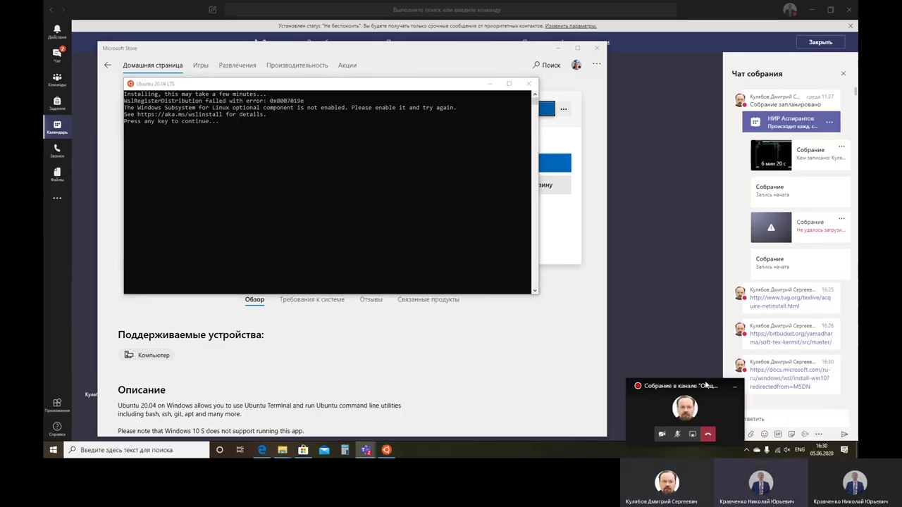
pyautogui.click(791, 381)
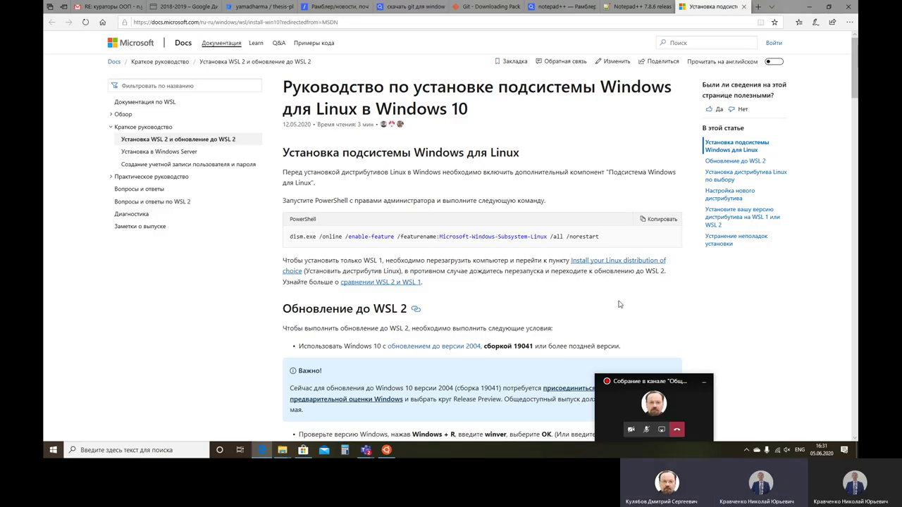
pyautogui.scroll(-2, 373, 282)
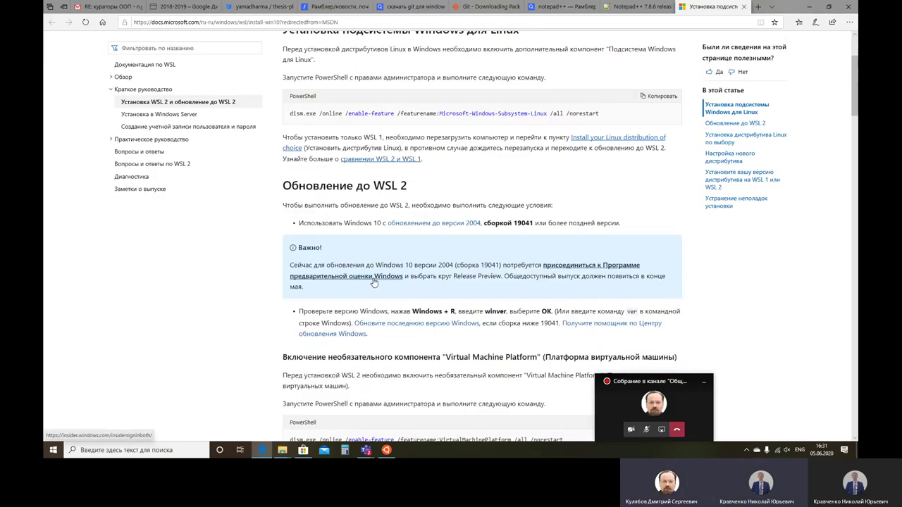
pyautogui.scroll(-6, 374, 282)
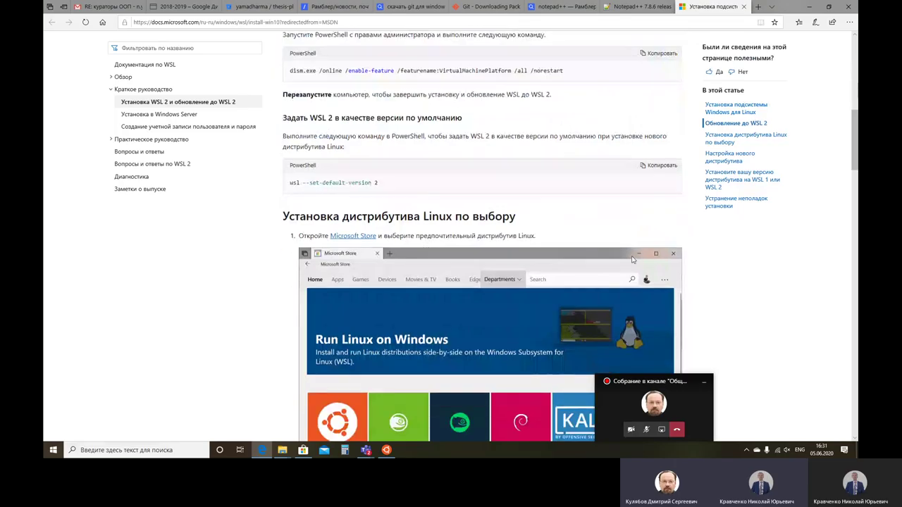
pyautogui.scroll(4, 634, 260)
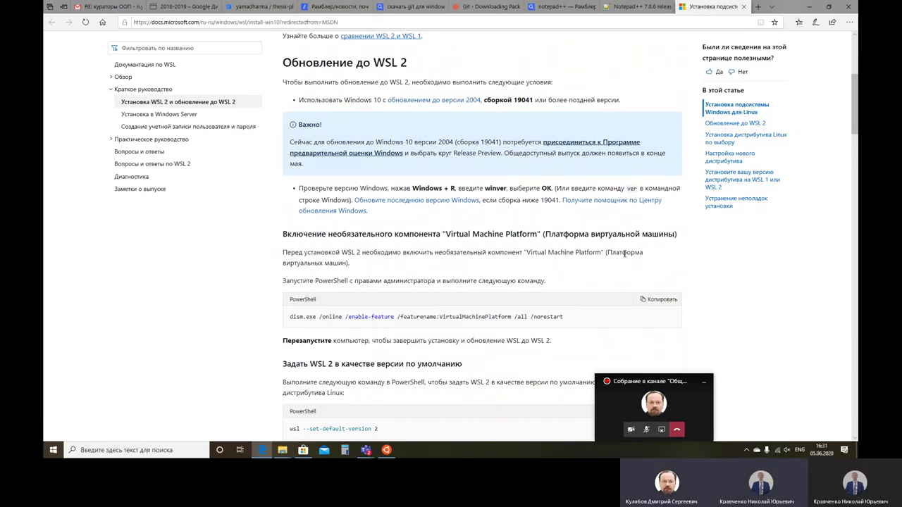
pyautogui.press('super+x')
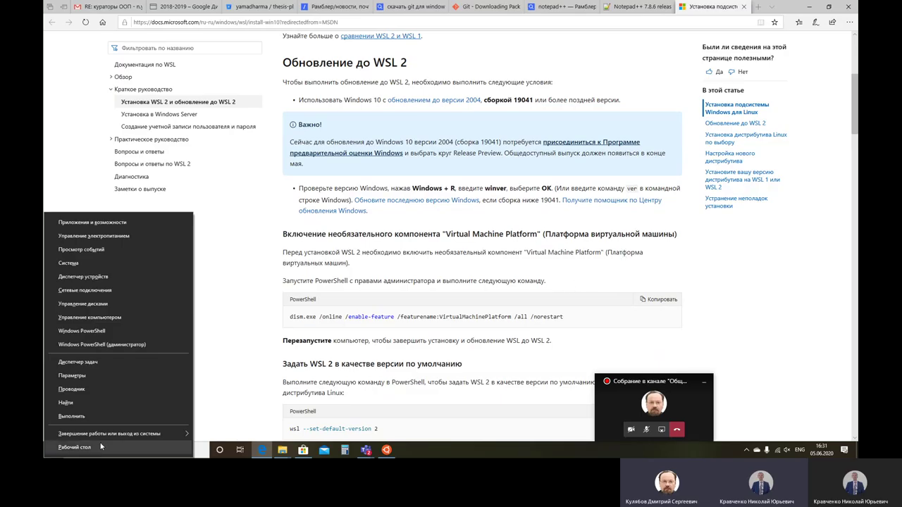
pyautogui.click(233, 378)
pyautogui.press('super+space')
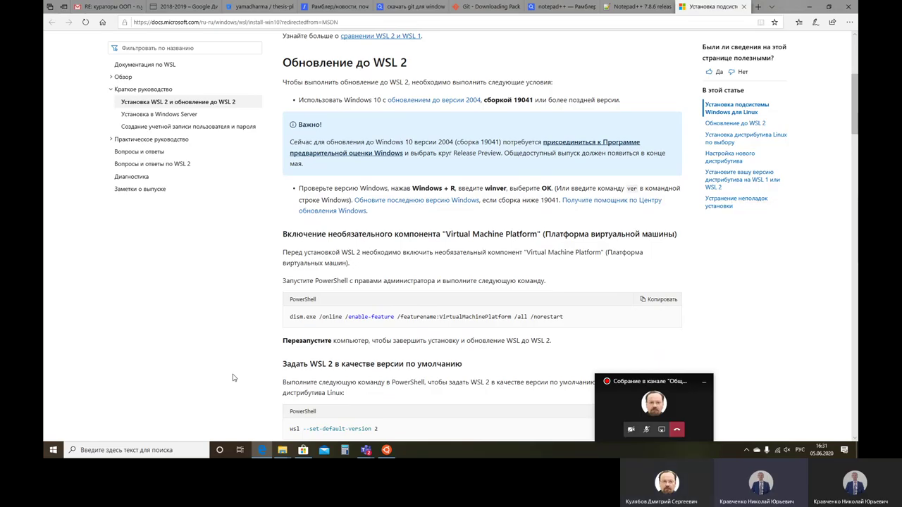
pyautogui.press('super+space')
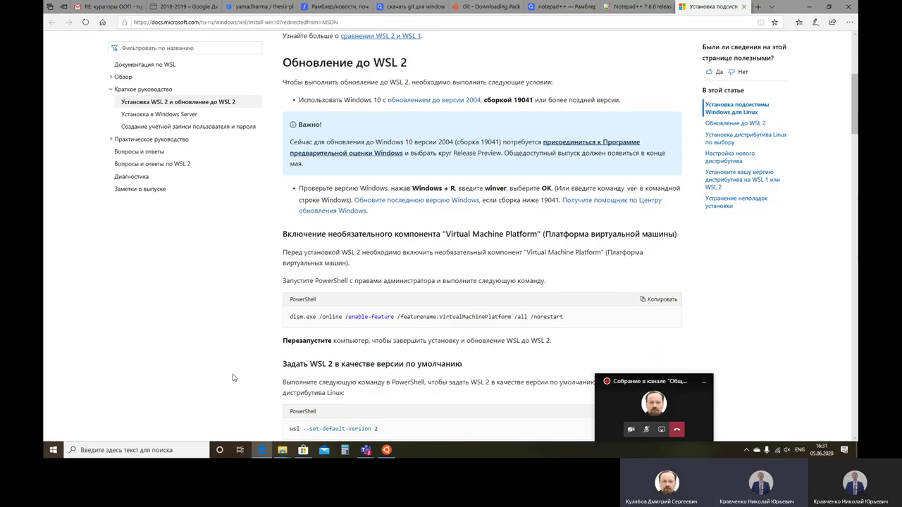
# Step: Start Windows PowerShell with administrator rights and approve the elevation request
pyautogui.press('super+x')
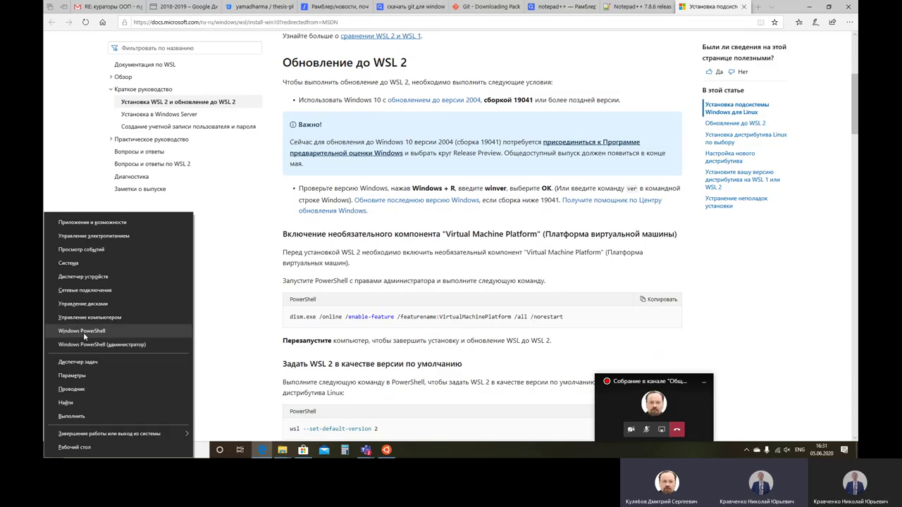
pyautogui.click(100, 346)
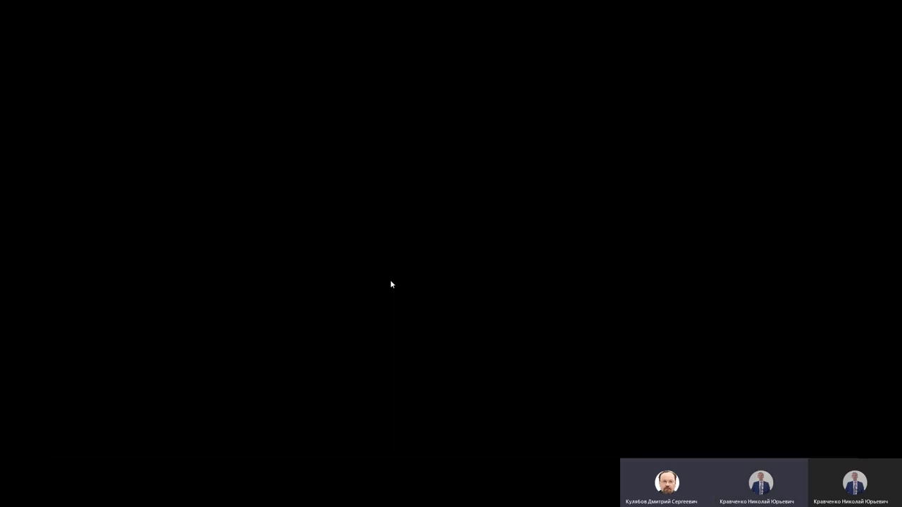
pyautogui.click(391, 283)
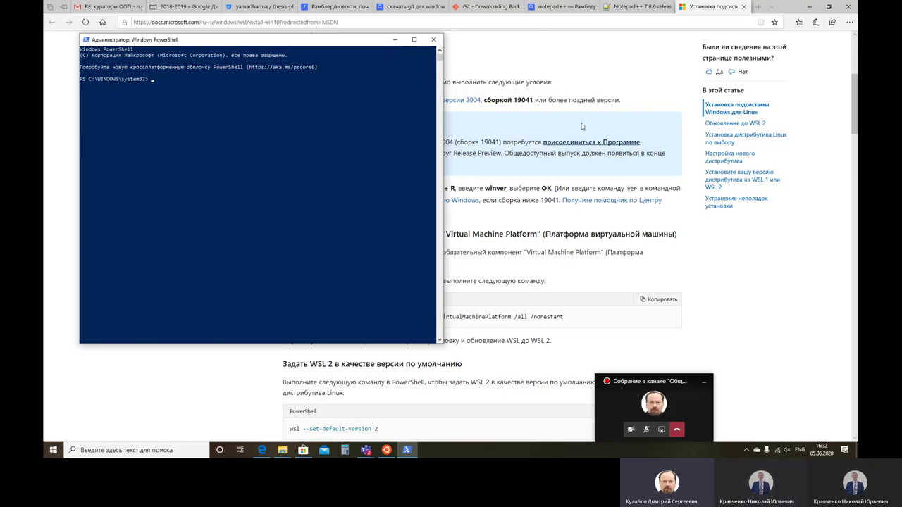
# Step: Copy dism.exe /online /enable-feature /featurename:Microsoft-Windows-Subsystem-Linux /all /norestart from the guide, run it in the administrator PowerShell, and return to the guide
pyautogui.click(568, 94)
pyautogui.scroll(4, 550, 146)
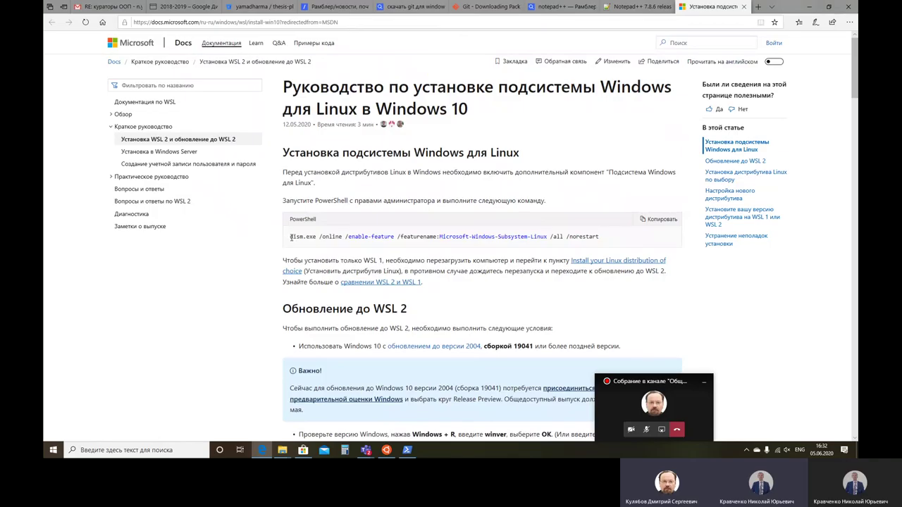
pyautogui.moveTo(291, 238); pyautogui.dragTo(601, 242)
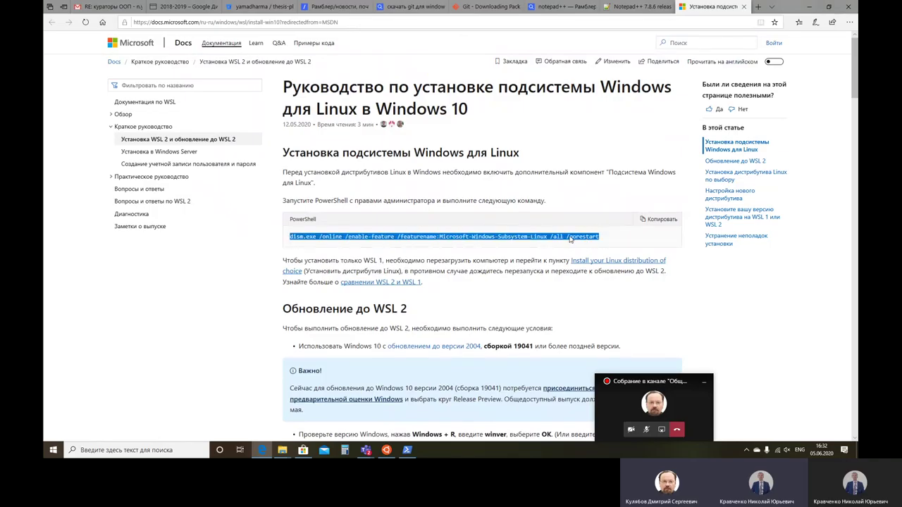
pyautogui.rightClick(571, 240)
pyautogui.click(589, 248)
pyautogui.click(406, 450)
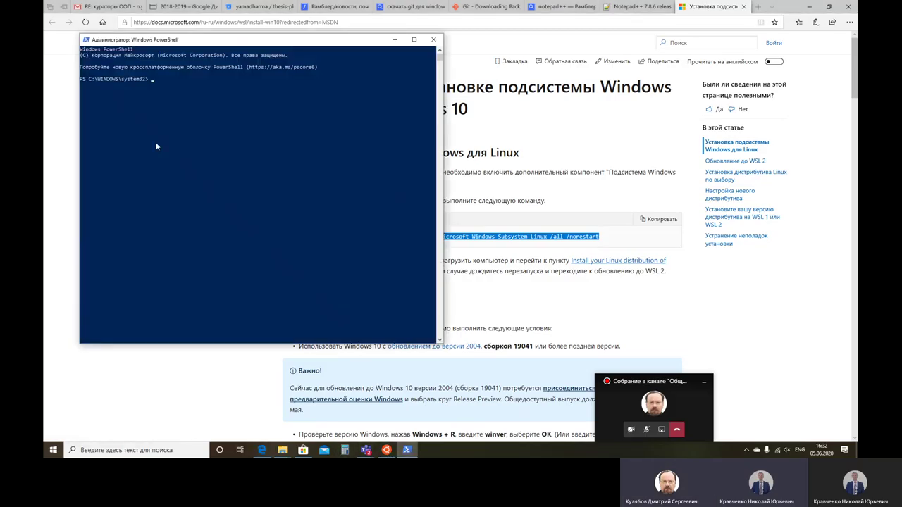
pyautogui.rightClick(166, 114)
pyautogui.press('Return')
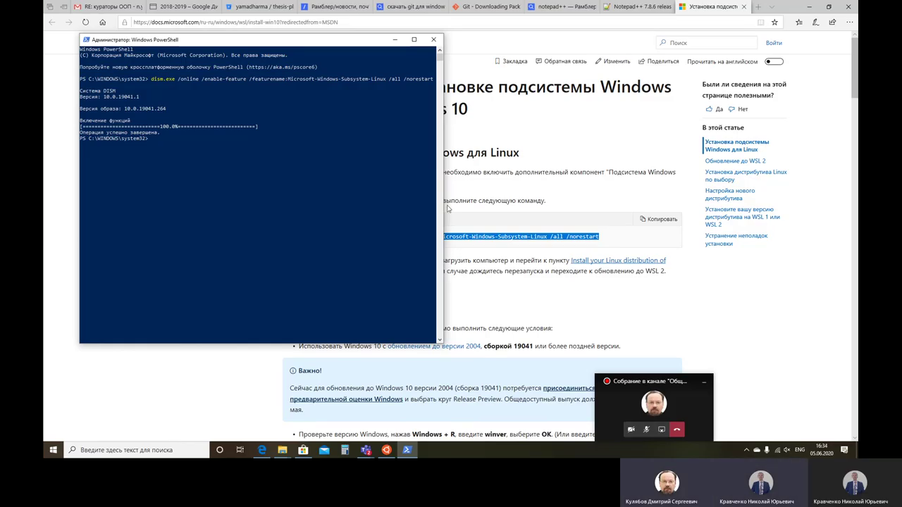
pyautogui.click(500, 285)
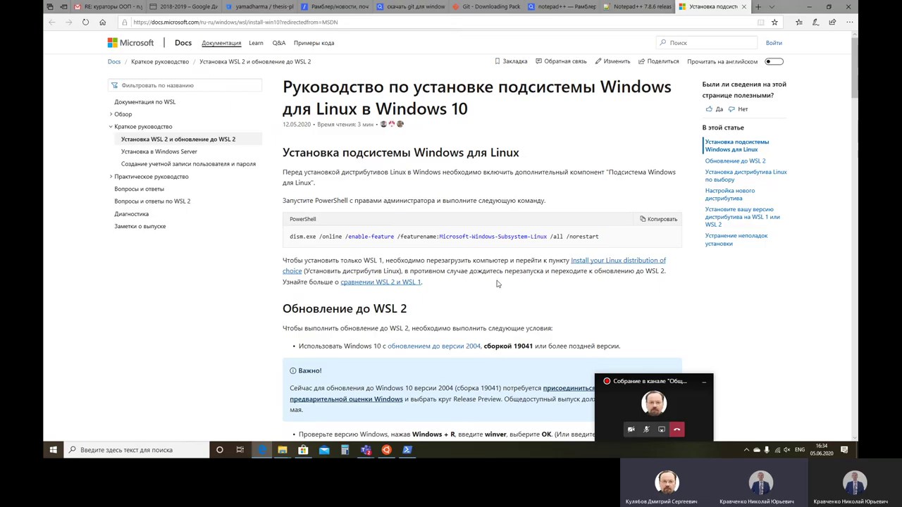
# Step: Review the guide's WSL 2 requirements and check the Windows version by running winver in the administrator PowerShell, closing the version window when done
pyautogui.scroll(-2, 499, 286)
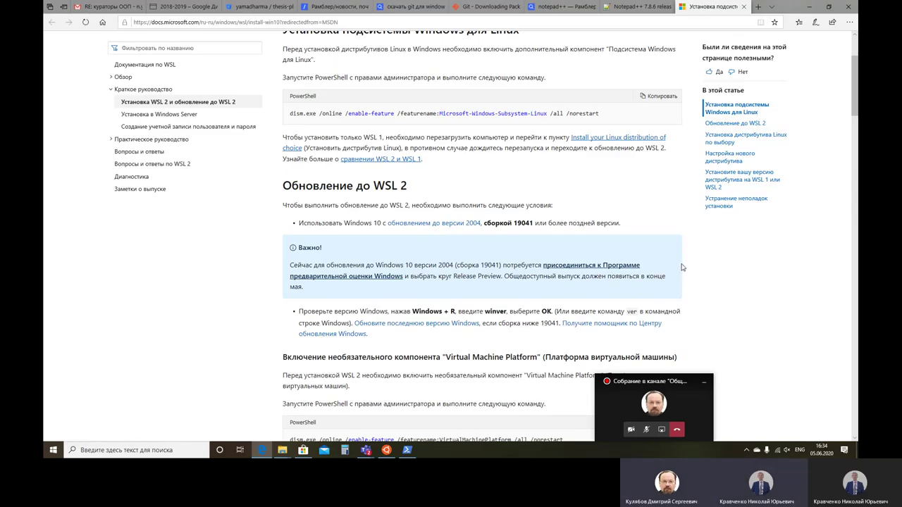
pyautogui.scroll(-1, 682, 267)
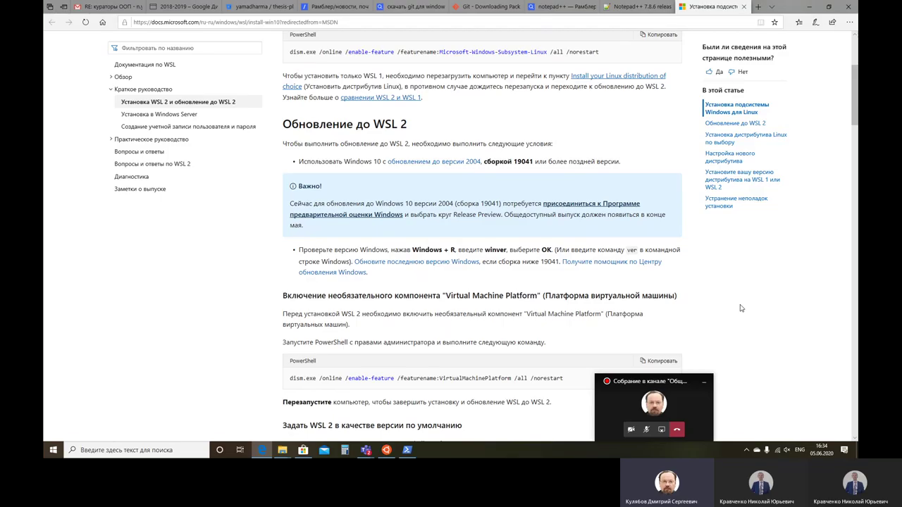
pyautogui.click(408, 451)
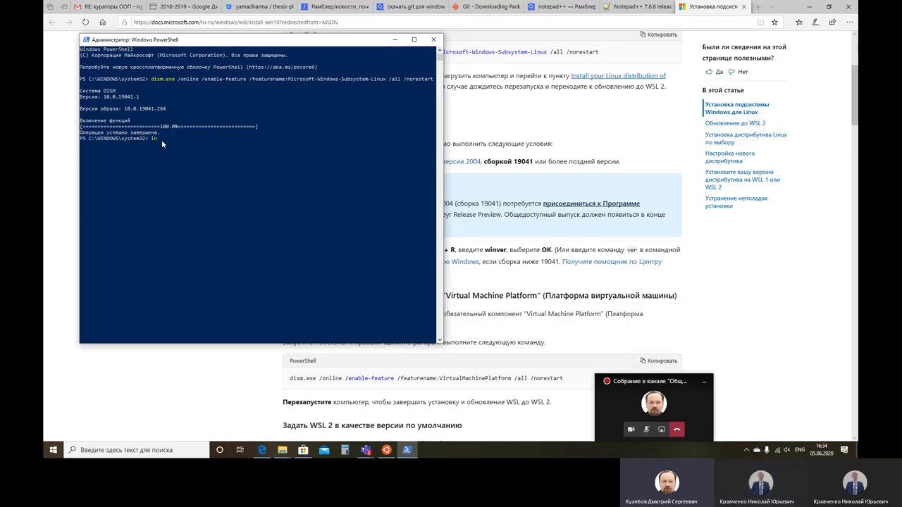
pyautogui.press('BackSpace')
pyautogui.press('BackSpace')
pyautogui.write('w')
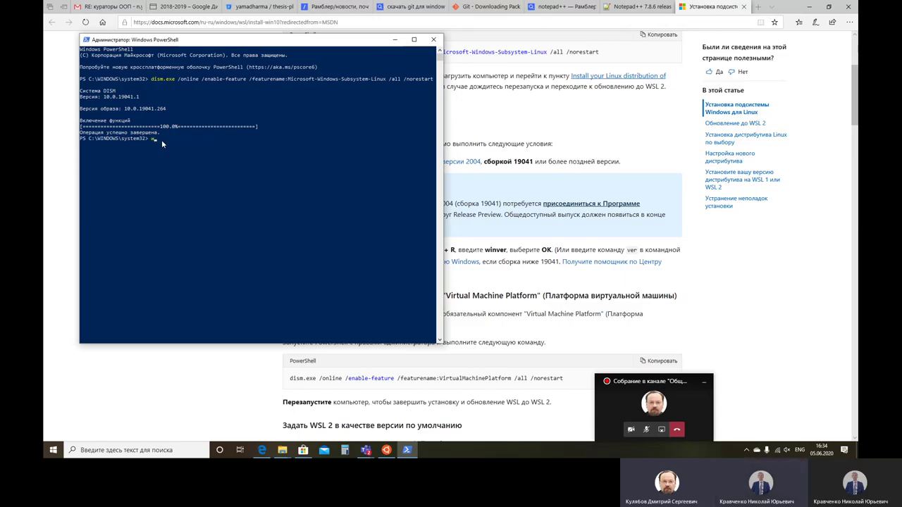
pyautogui.write('inver')
pyautogui.press('Return')
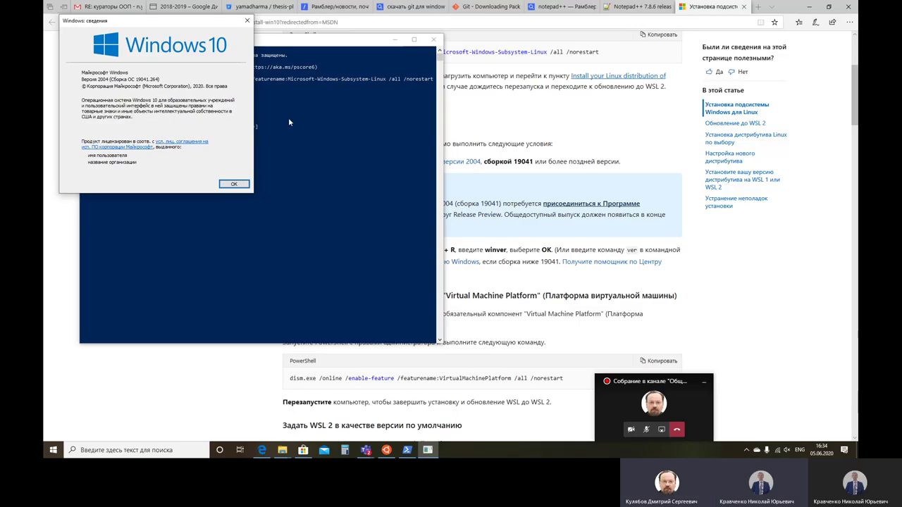
pyautogui.moveTo(167, 22); pyautogui.dragTo(410, 91)
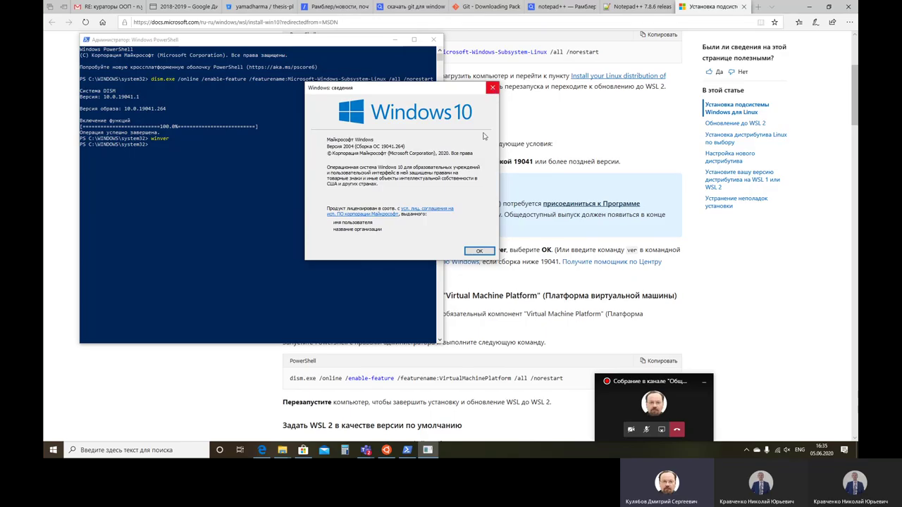
pyautogui.click(479, 252)
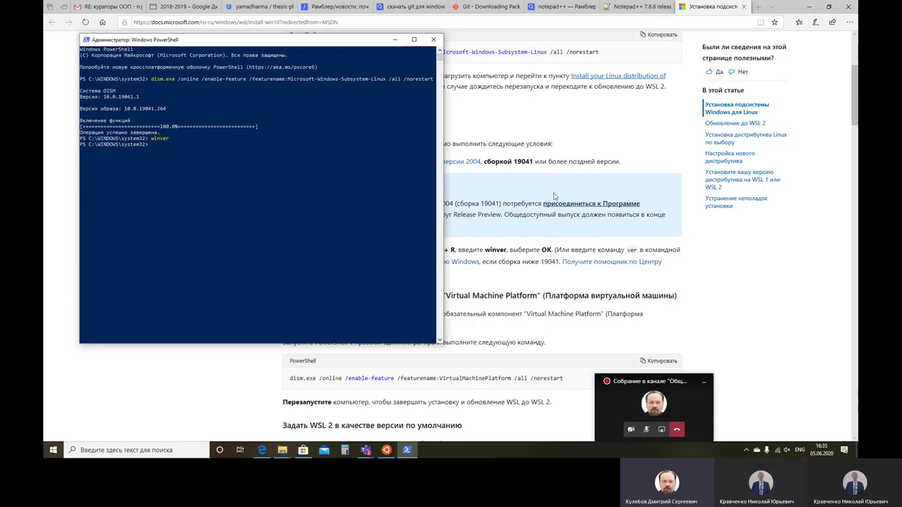
# Step: Open the computer's power options for a restart after enabling the Linux subsystem
pyautogui.click(54, 452)
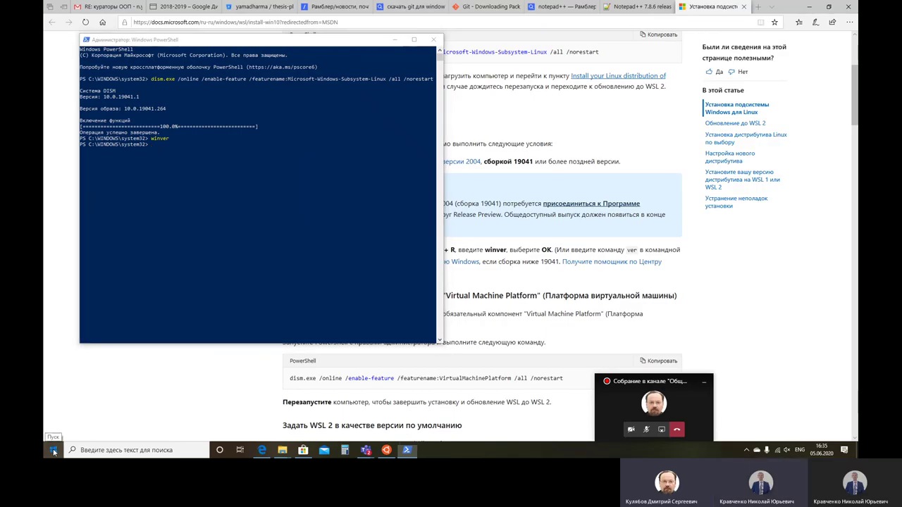
pyautogui.moveTo(54, 432)
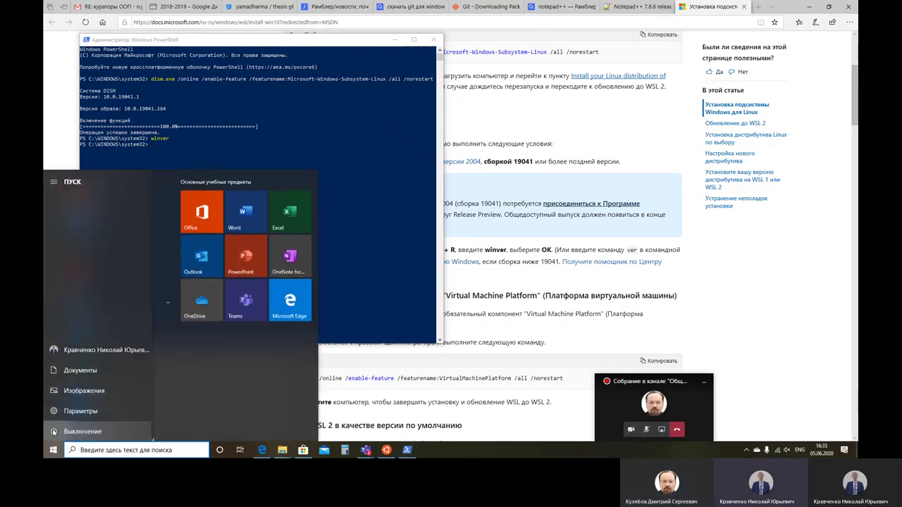
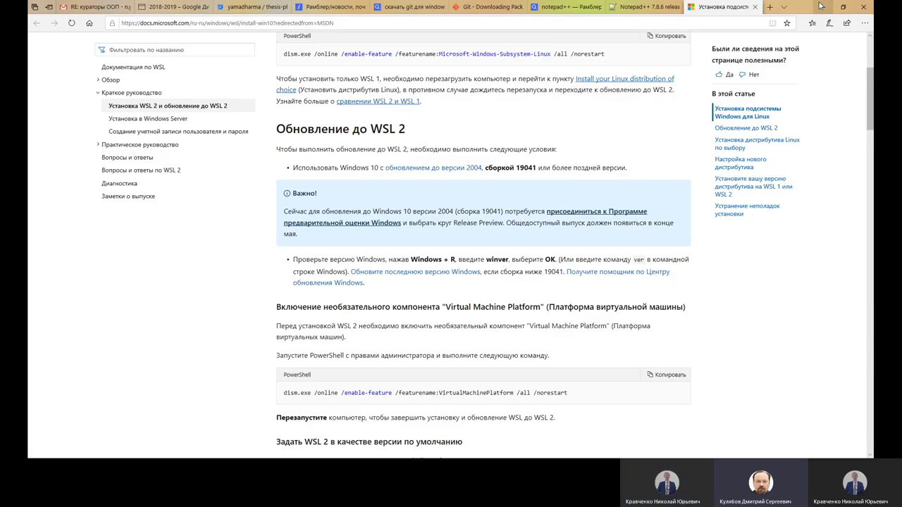
# Step: Copy dism.exe /online /enable-feature /featurename:VirtualMachinePlatform /all /norestart from the WSL guide in the browser and run it in the administrator PowerShell
pyautogui.click(821, 7)
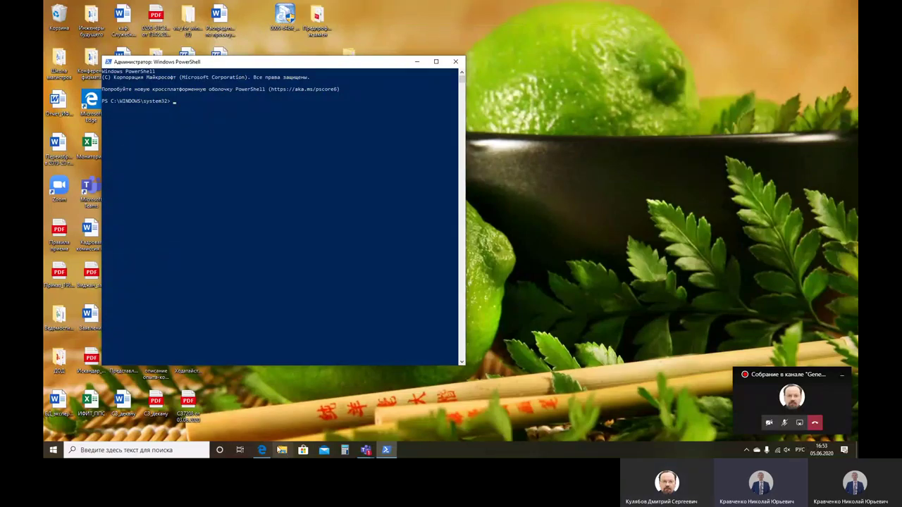
pyautogui.click(262, 451)
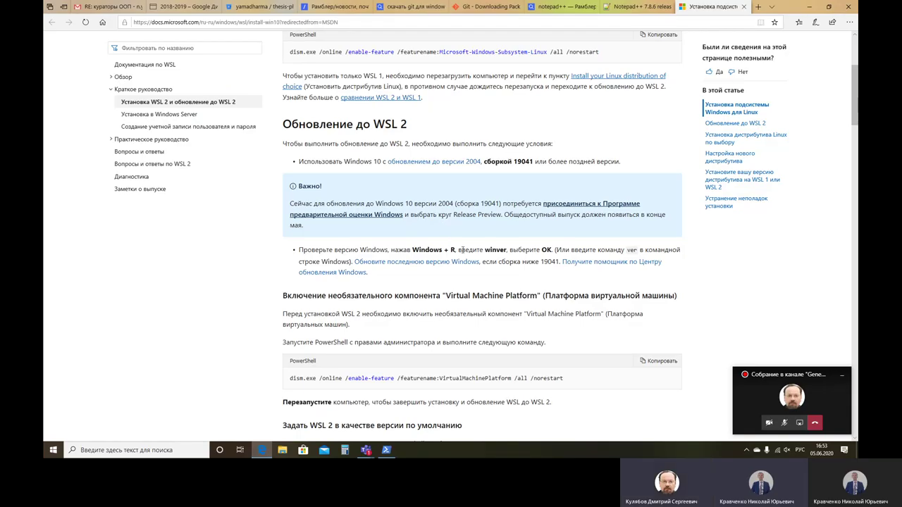
pyautogui.scroll(3, 456, 226)
pyautogui.scroll(-5, 458, 226)
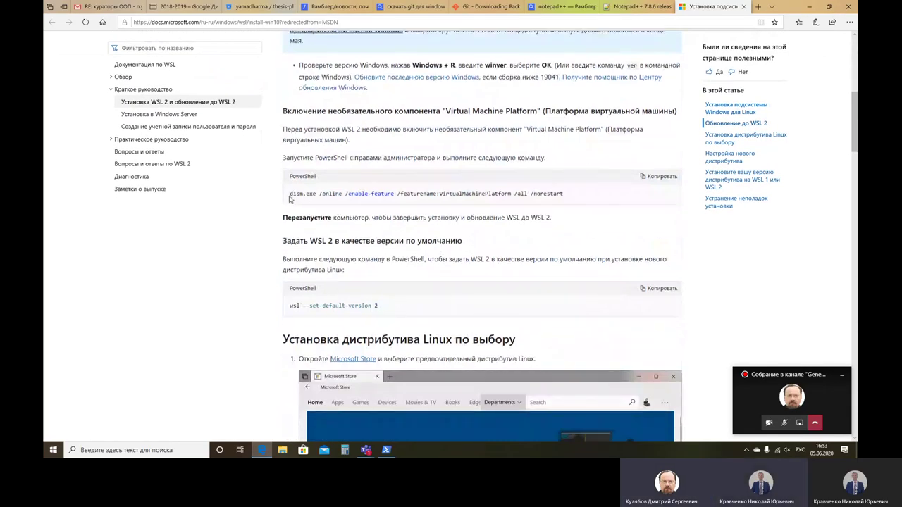
pyautogui.moveTo(290, 193); pyautogui.dragTo(568, 198)
pyautogui.hotkey('ctrl', 'c')
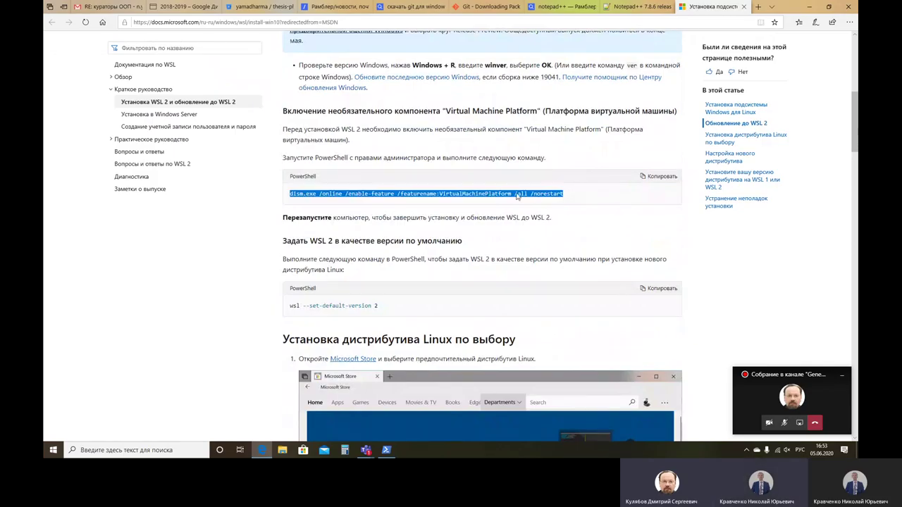
pyautogui.click(659, 176)
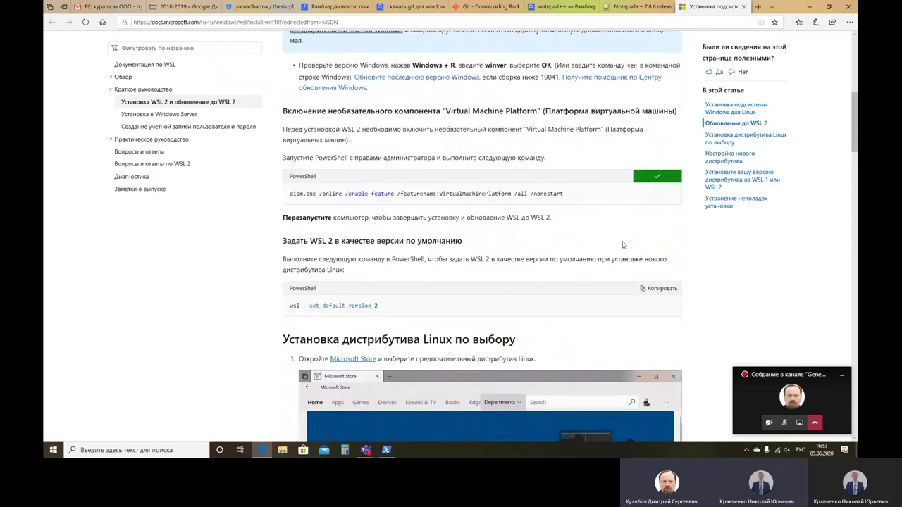
pyautogui.click(387, 450)
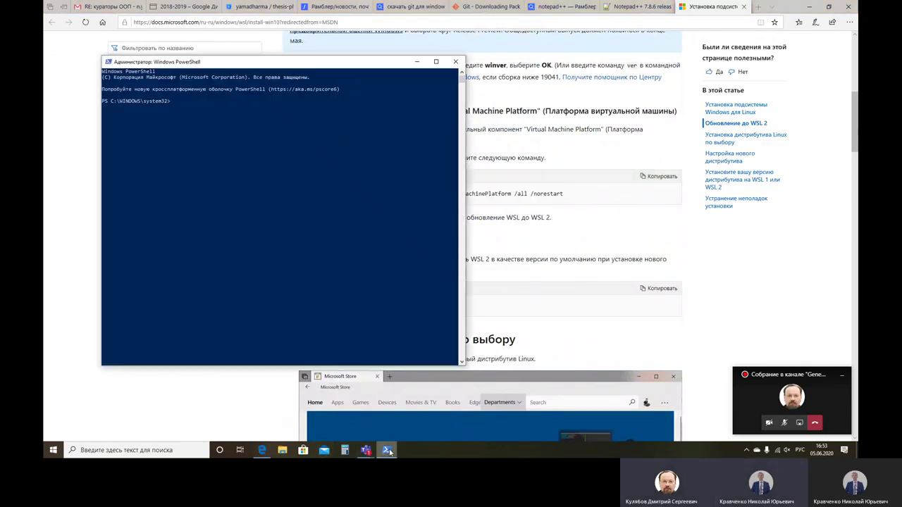
pyautogui.rightClick(287, 182)
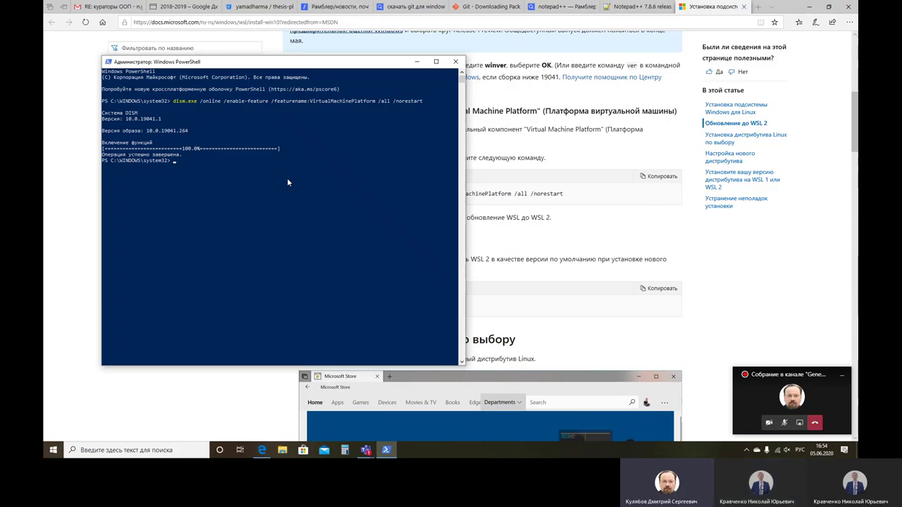
# Step: Restart the computer to complete enabling the Virtual Machine Platform component
pyautogui.click(52, 451)
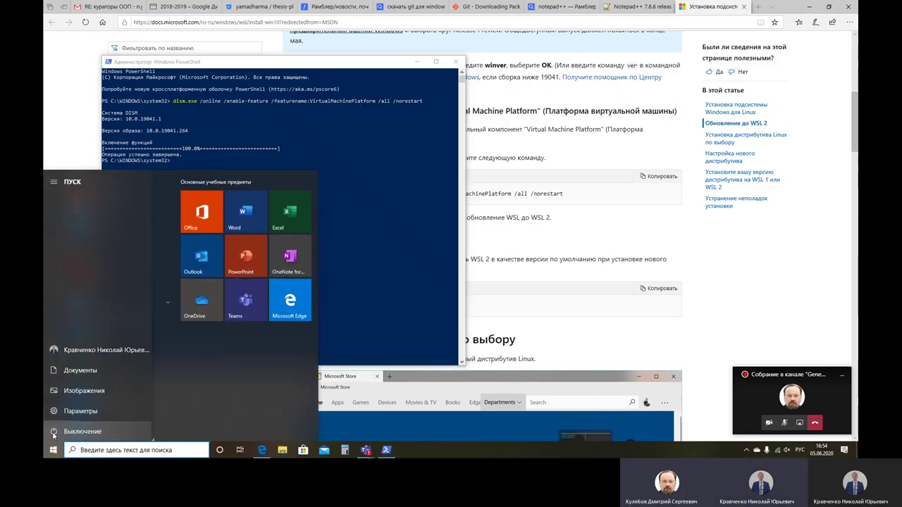
pyautogui.click(70, 433)
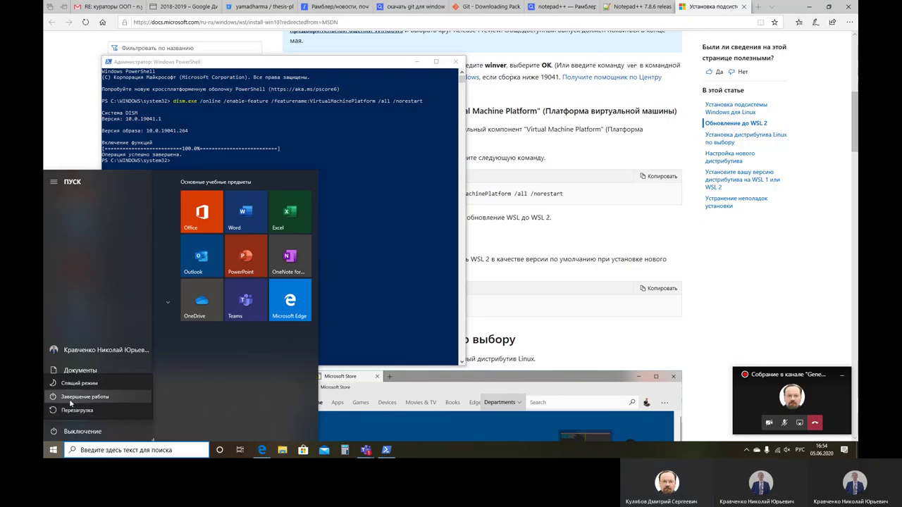
pyautogui.press('Escape')
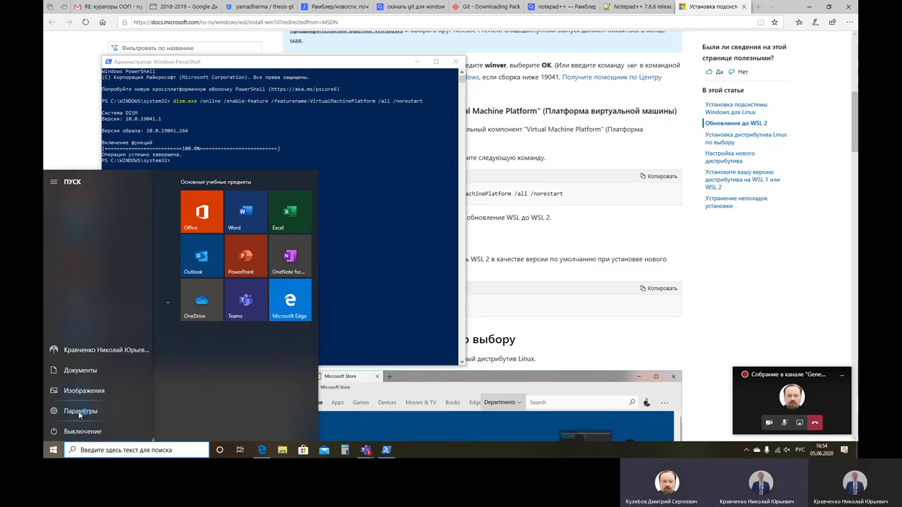